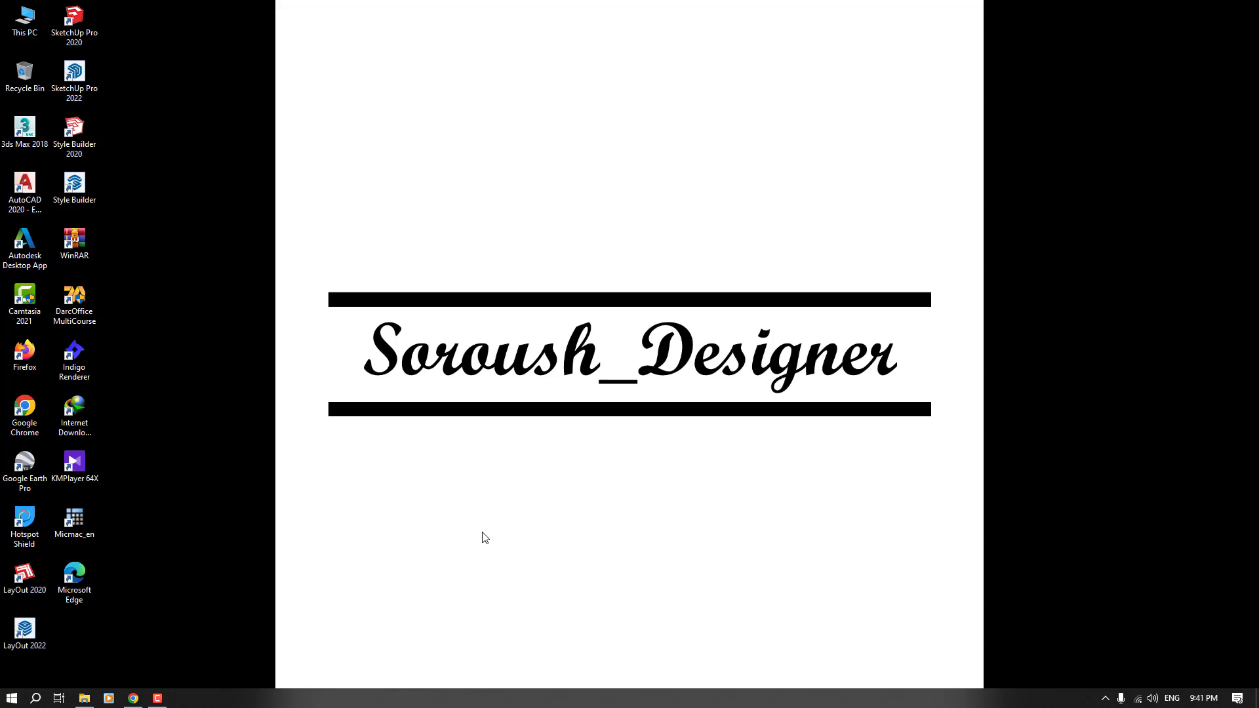
# Reload arko.ai/sketchup and open the brick-building gallery render with a parked car in a new tab.
pyautogui.click(133, 698)
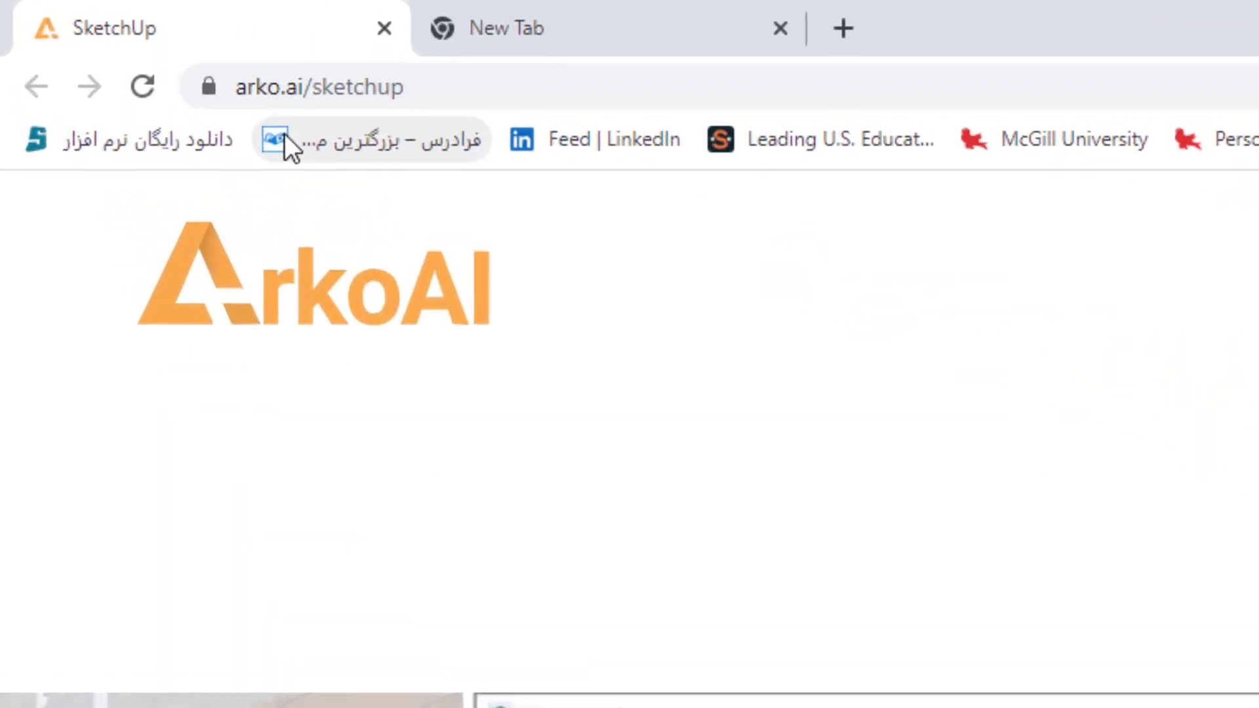
pyautogui.click(144, 89)
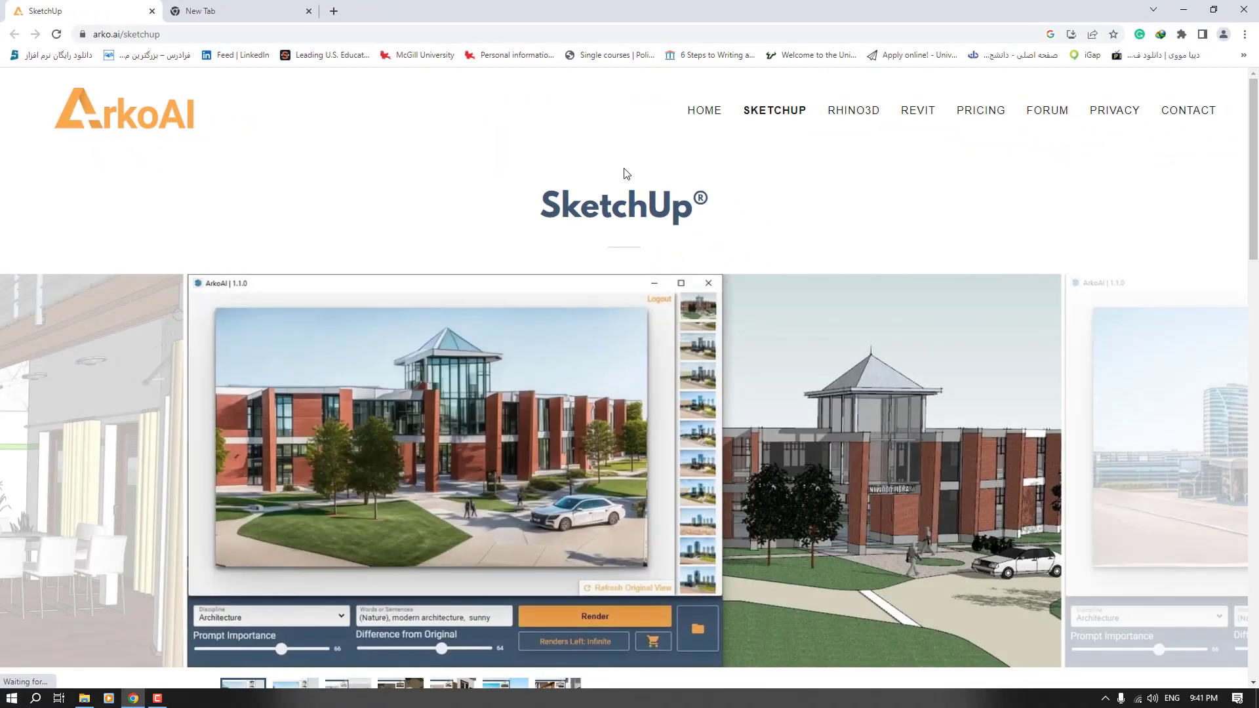
pyautogui.scroll(-10, 690, 197)
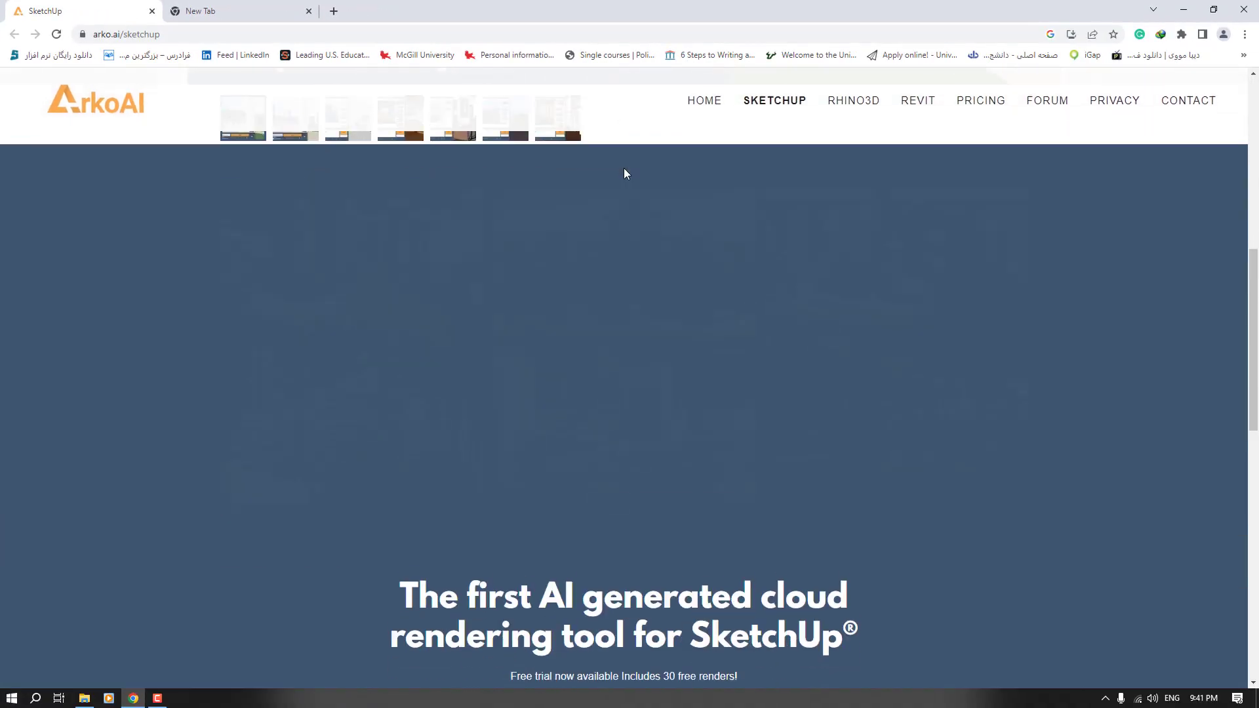
pyautogui.scroll(2, 623, 165)
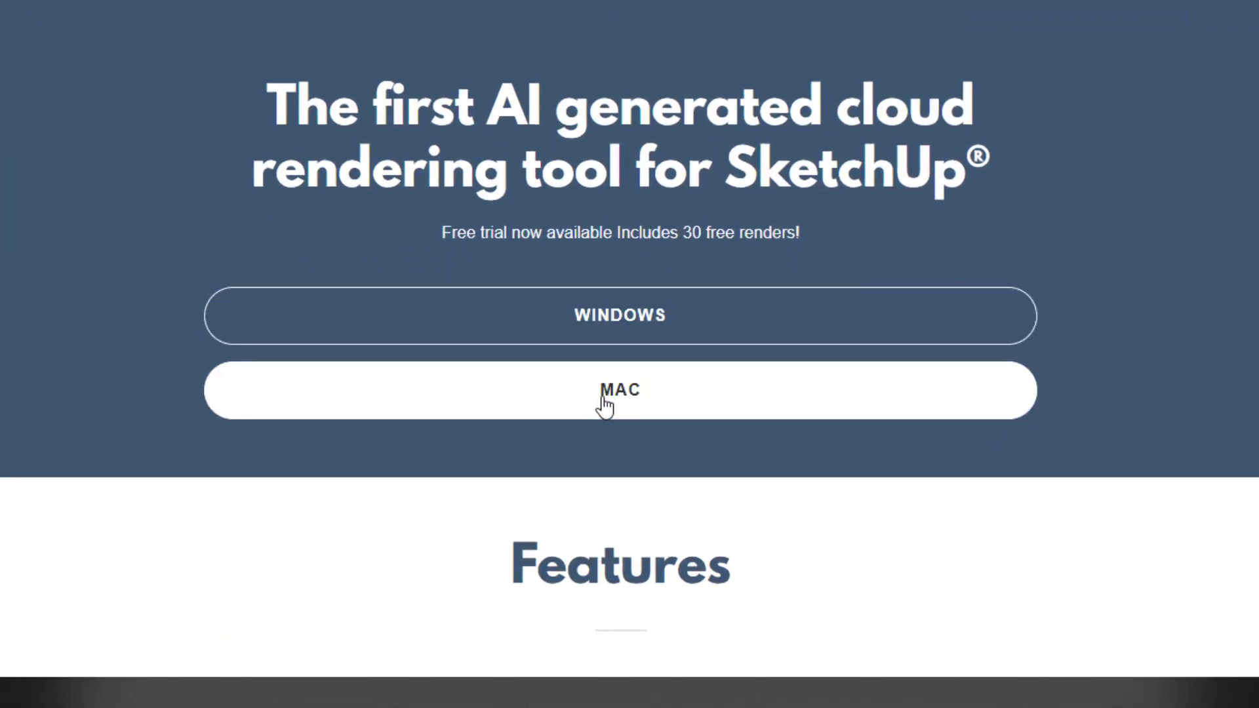
pyautogui.scroll(-5, 478, 236)
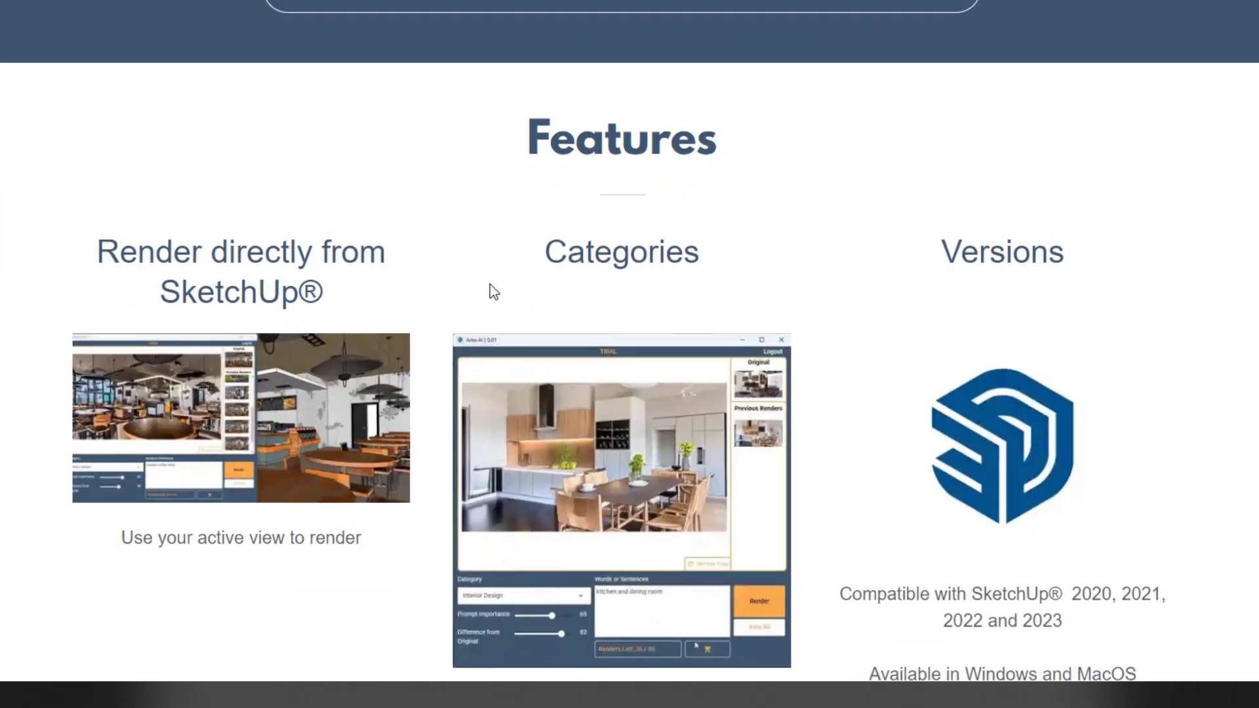
pyautogui.scroll(-3, 526, 395)
pyautogui.scroll(15, 528, 402)
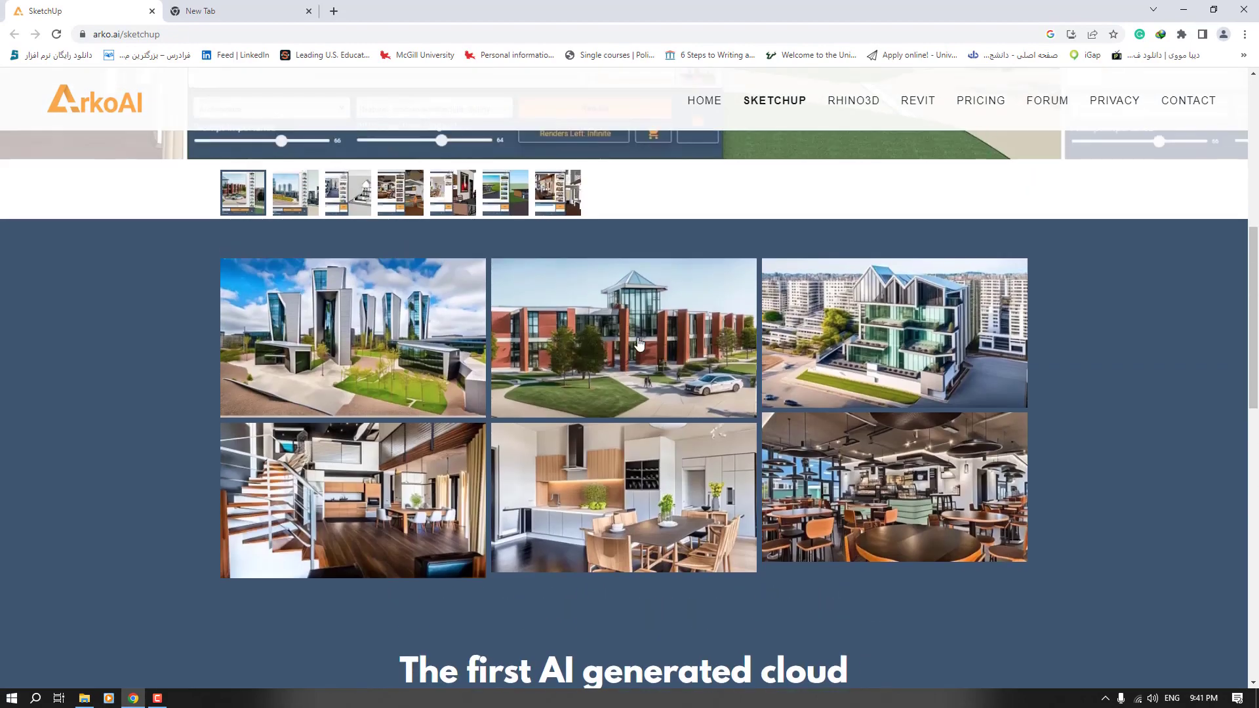
pyautogui.rightClick(640, 342)
pyautogui.click(676, 348)
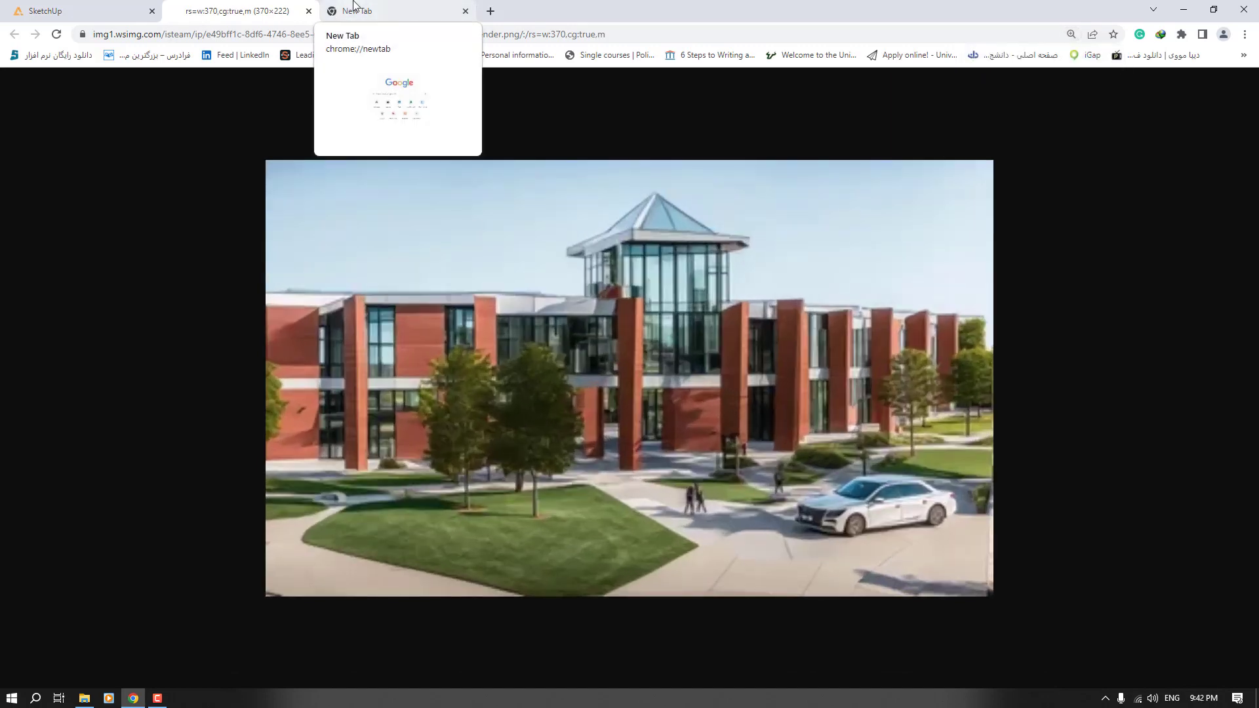
# Open Render Capture X5.png from the villa project folder in Windows Photos and maximize it.
pyautogui.click(354, 7)
pyautogui.click(86, 699)
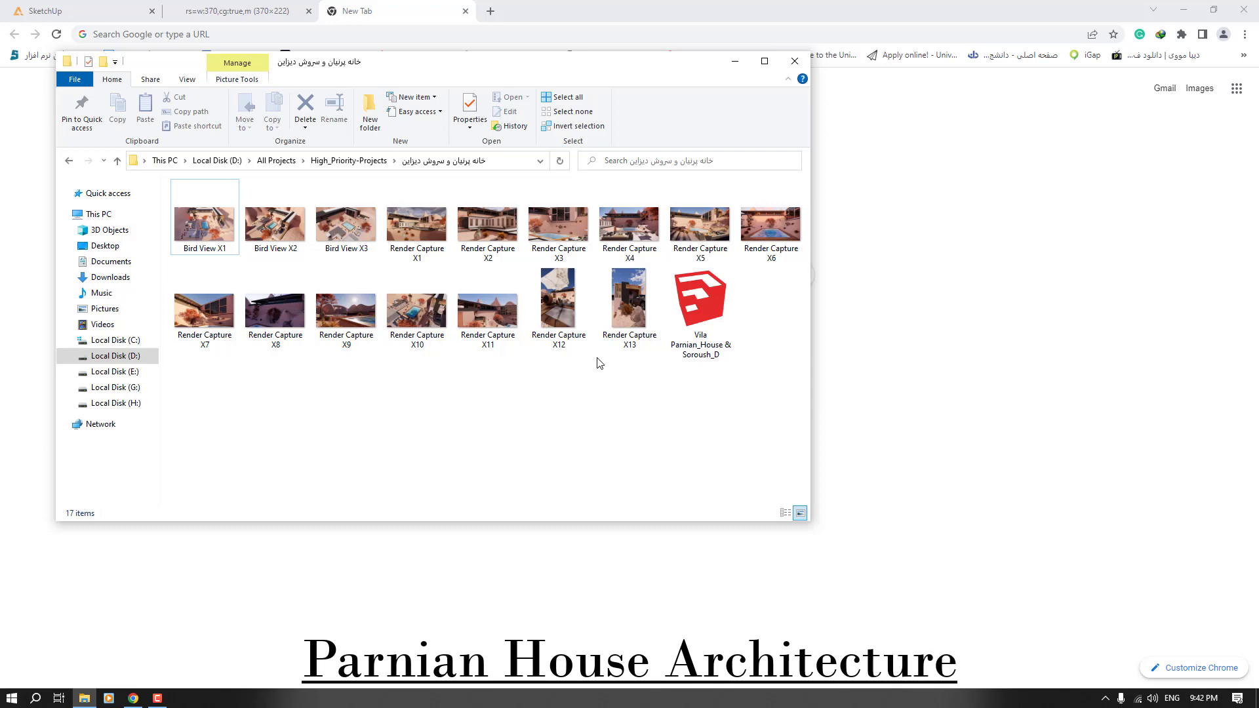
pyautogui.doubleClick(686, 222)
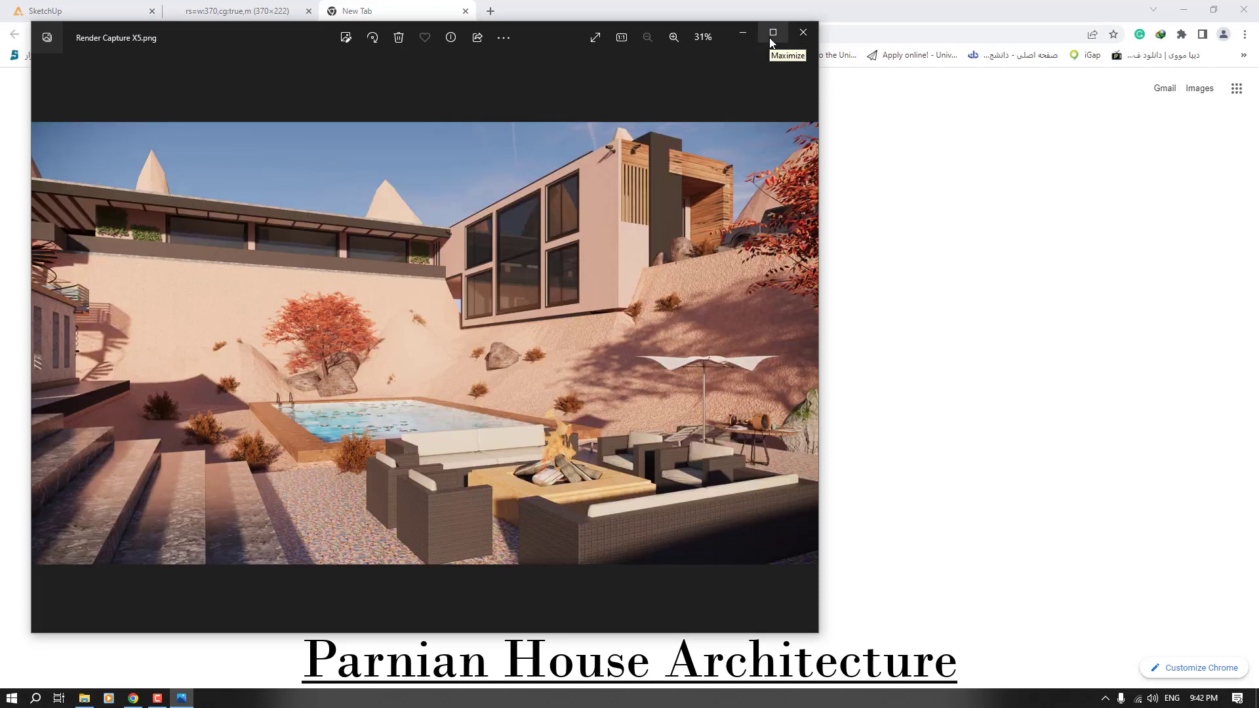
pyautogui.click(771, 37)
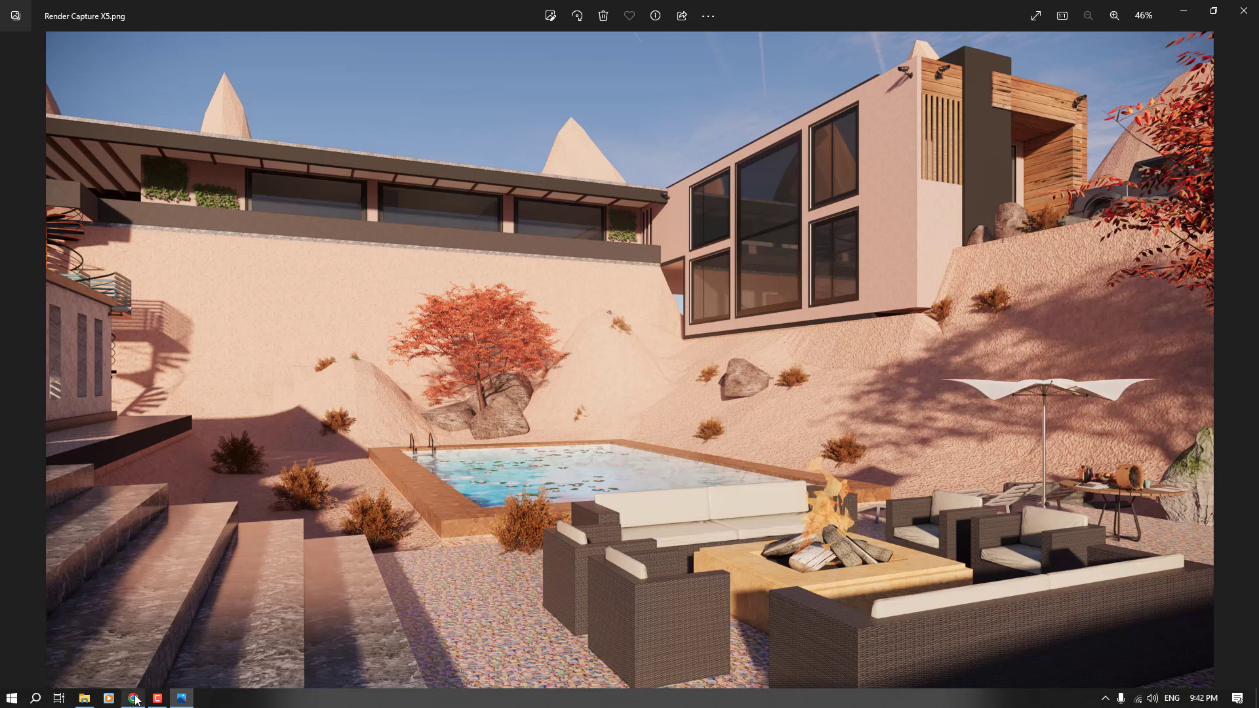
pyautogui.click(84, 702)
pyautogui.rightClick(696, 292)
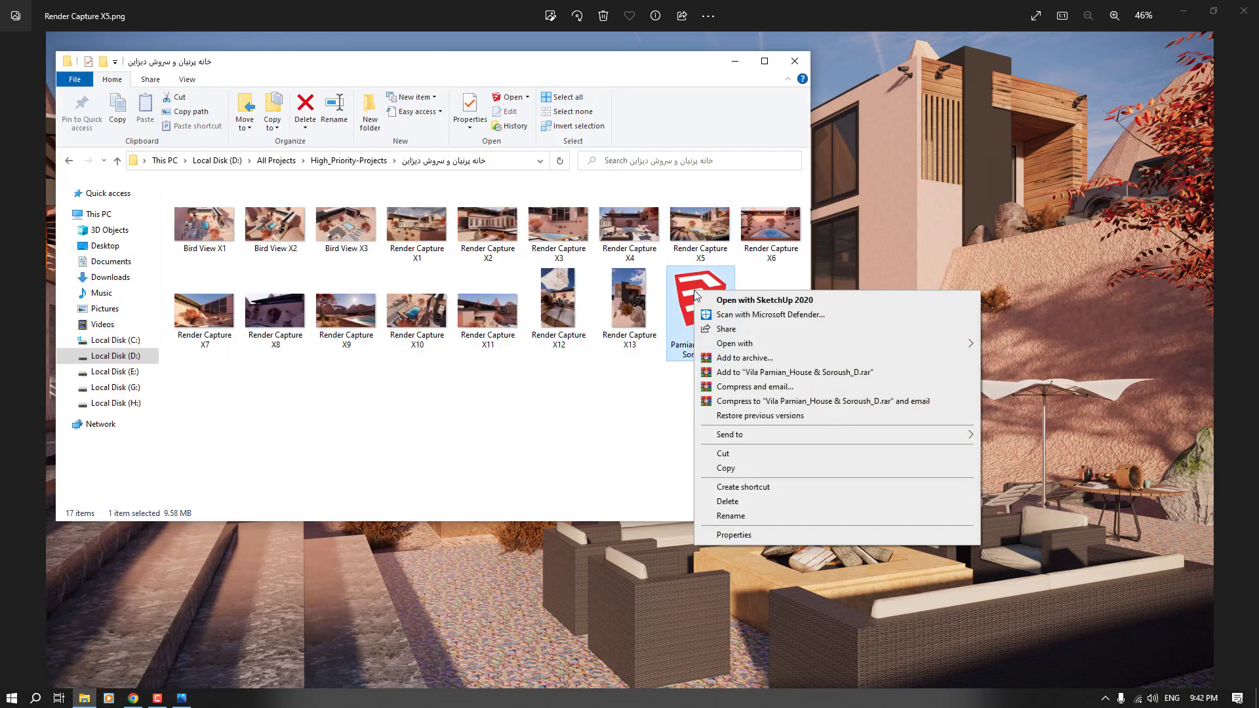
pyautogui.moveTo(744, 345)
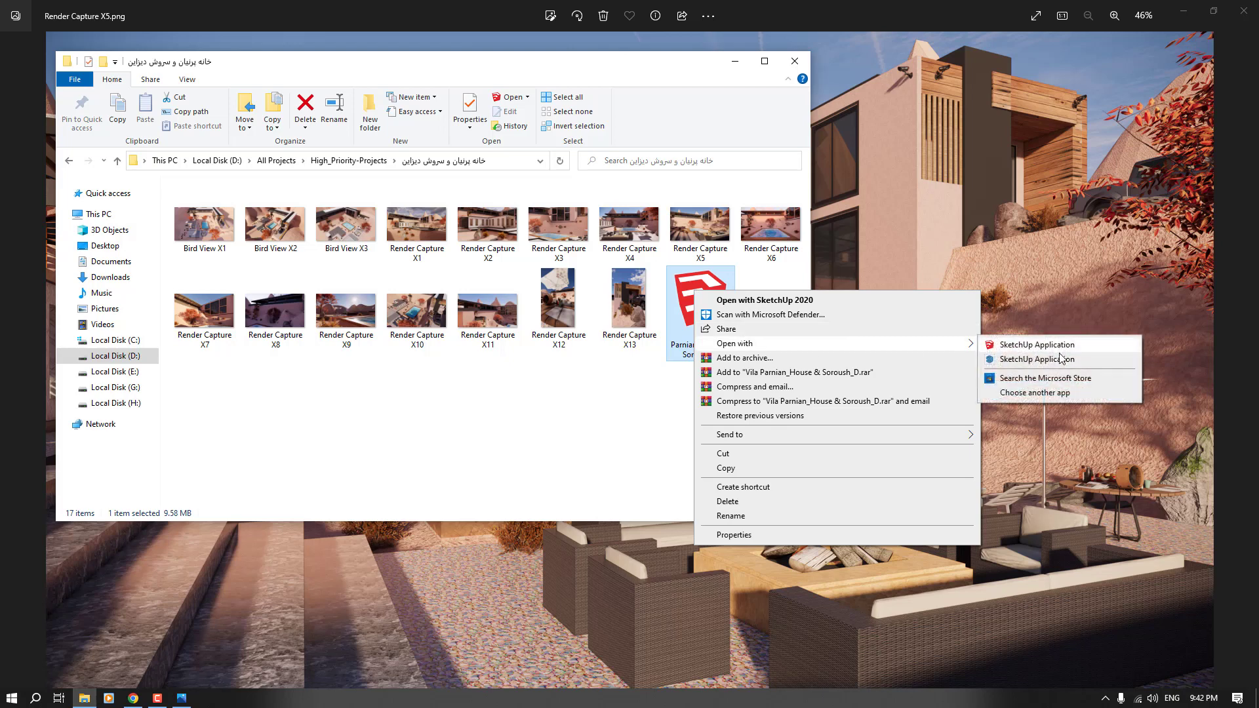
pyautogui.click(1062, 360)
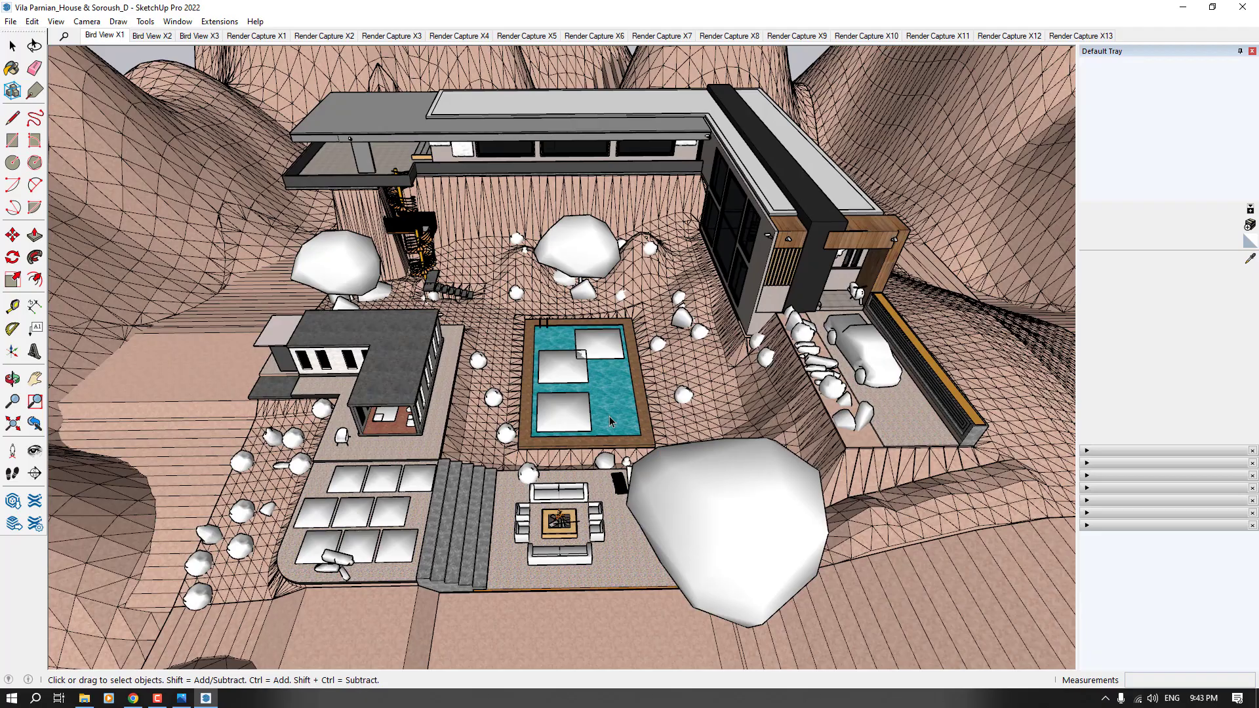
# Orbit low around the pool, select a bush, then go through Render Capture X1 to Render Capture X5.
pyautogui.scroll(4, 609, 410)
pyautogui.moveTo(609, 410); pyautogui.dragTo(502, 366, button='middle')
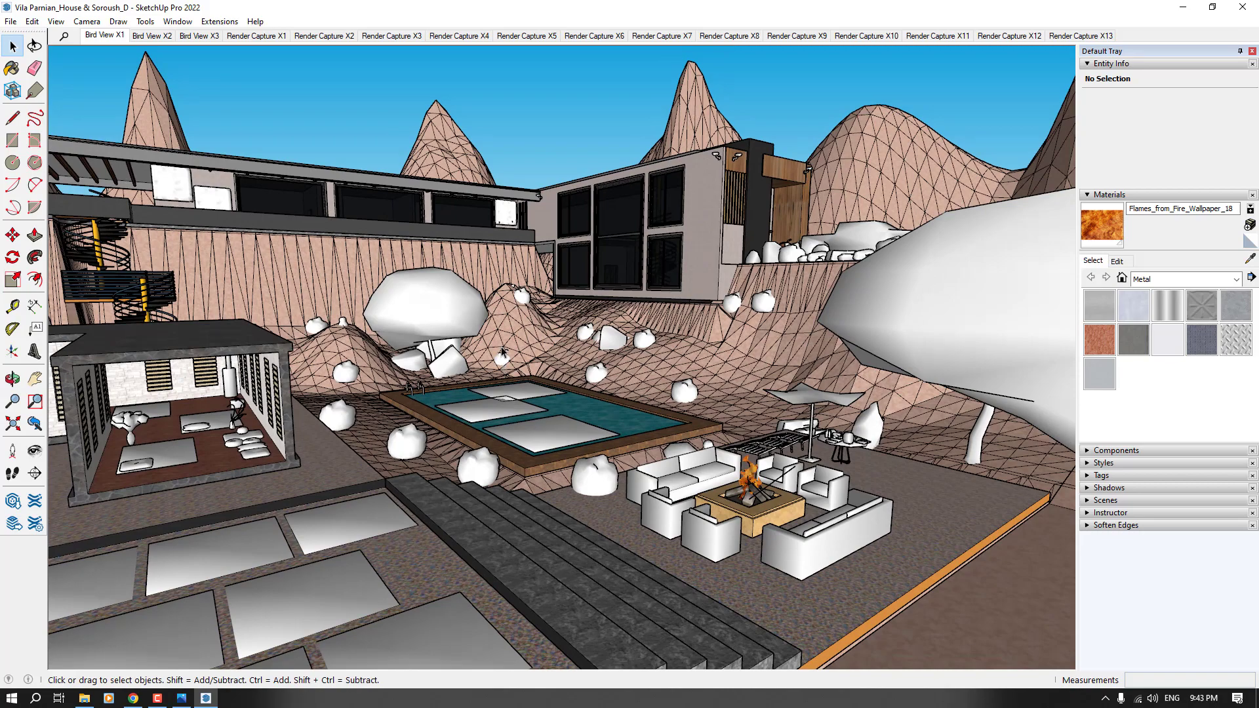
pyautogui.scroll(5, 502, 364)
pyautogui.moveTo(537, 354); pyautogui.dragTo(511, 426, button='middle')
pyautogui.scroll(3, 777, 348)
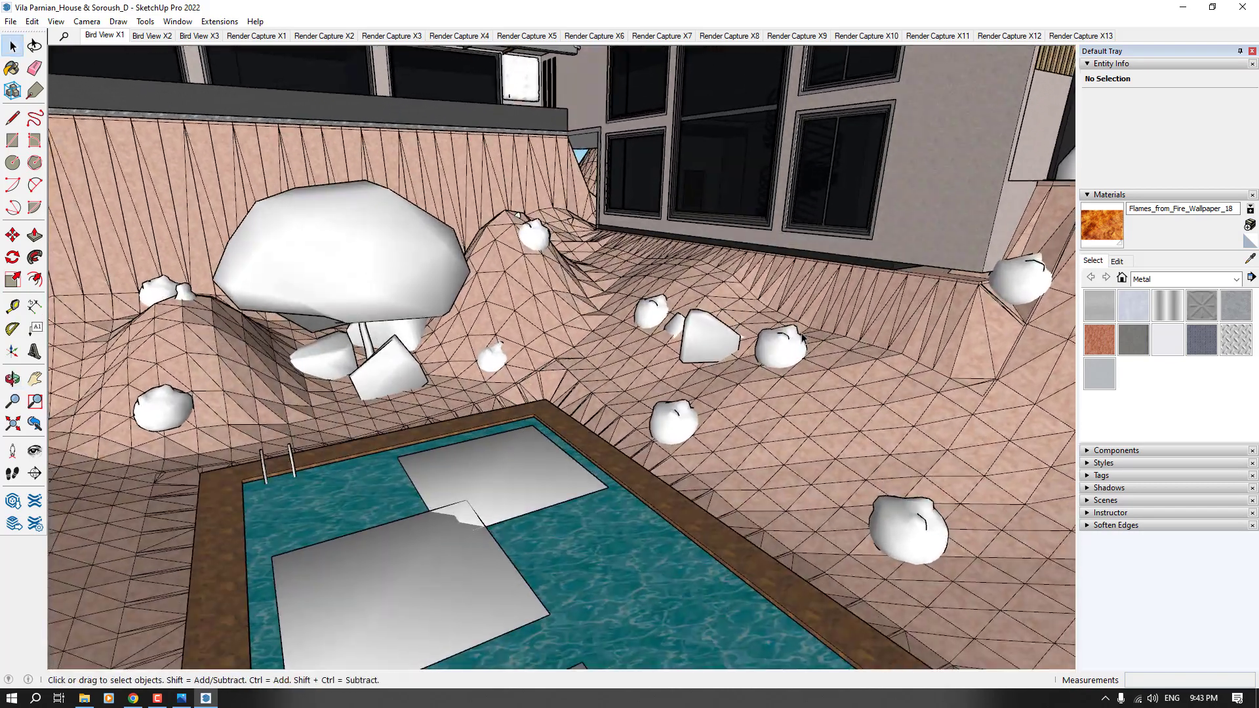
pyautogui.click(784, 351)
pyautogui.scroll(-5, 640, 472)
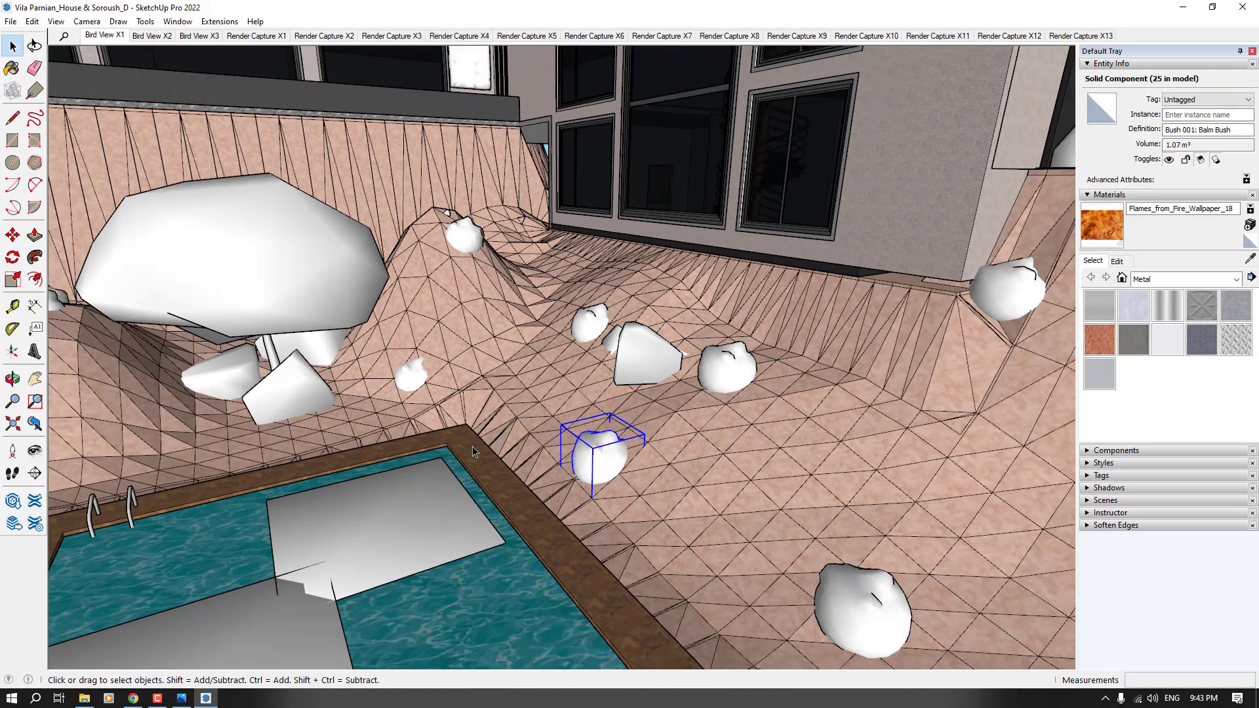
pyautogui.moveTo(472, 446); pyautogui.dragTo(56, 77, button='middle')
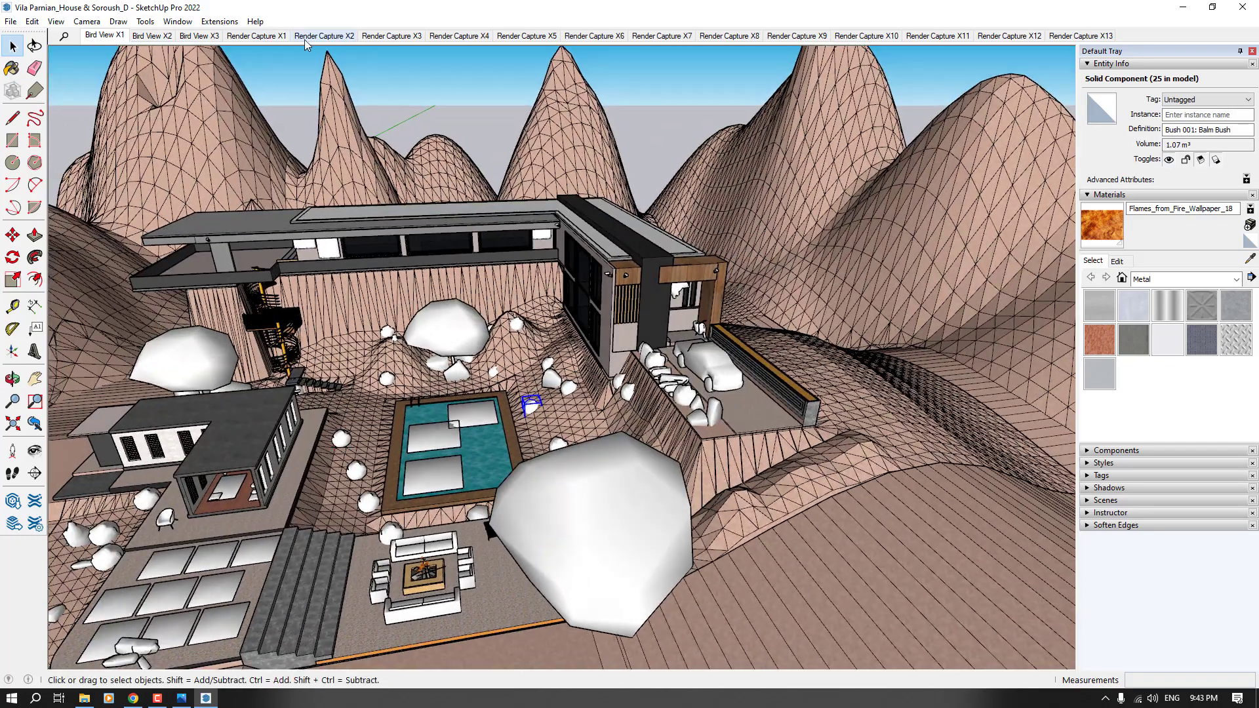
pyautogui.click(256, 35)
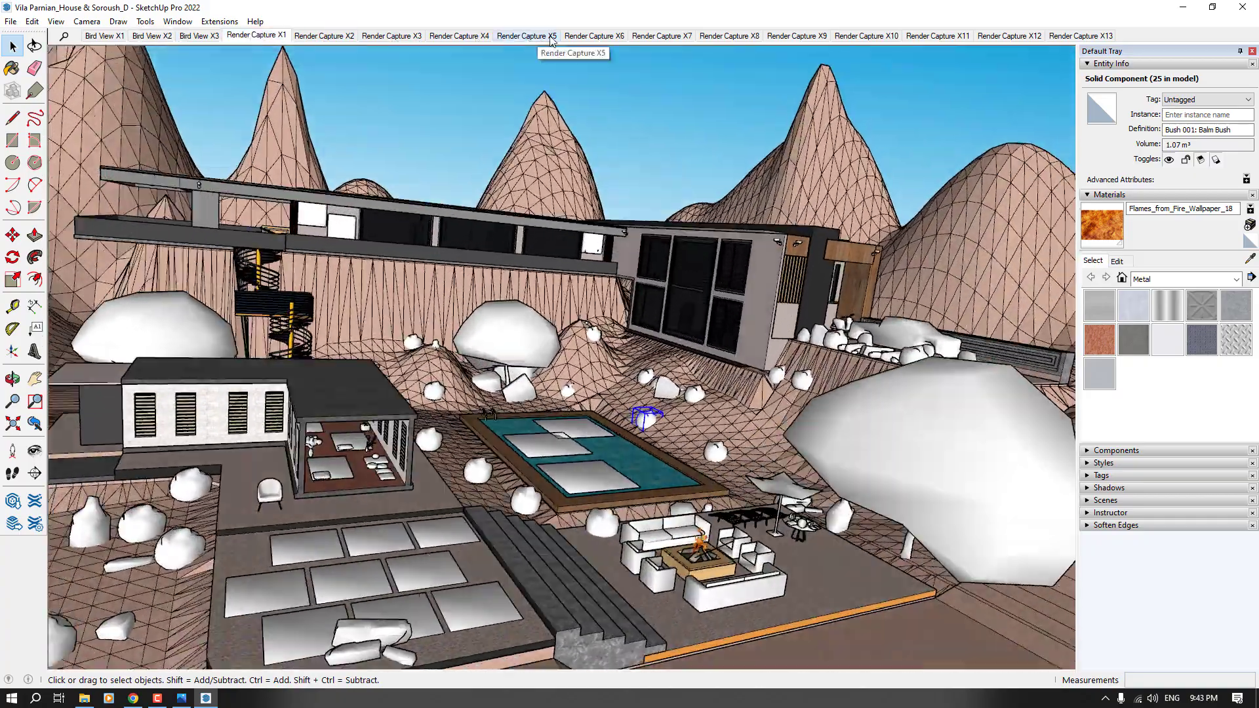
pyautogui.click(527, 35)
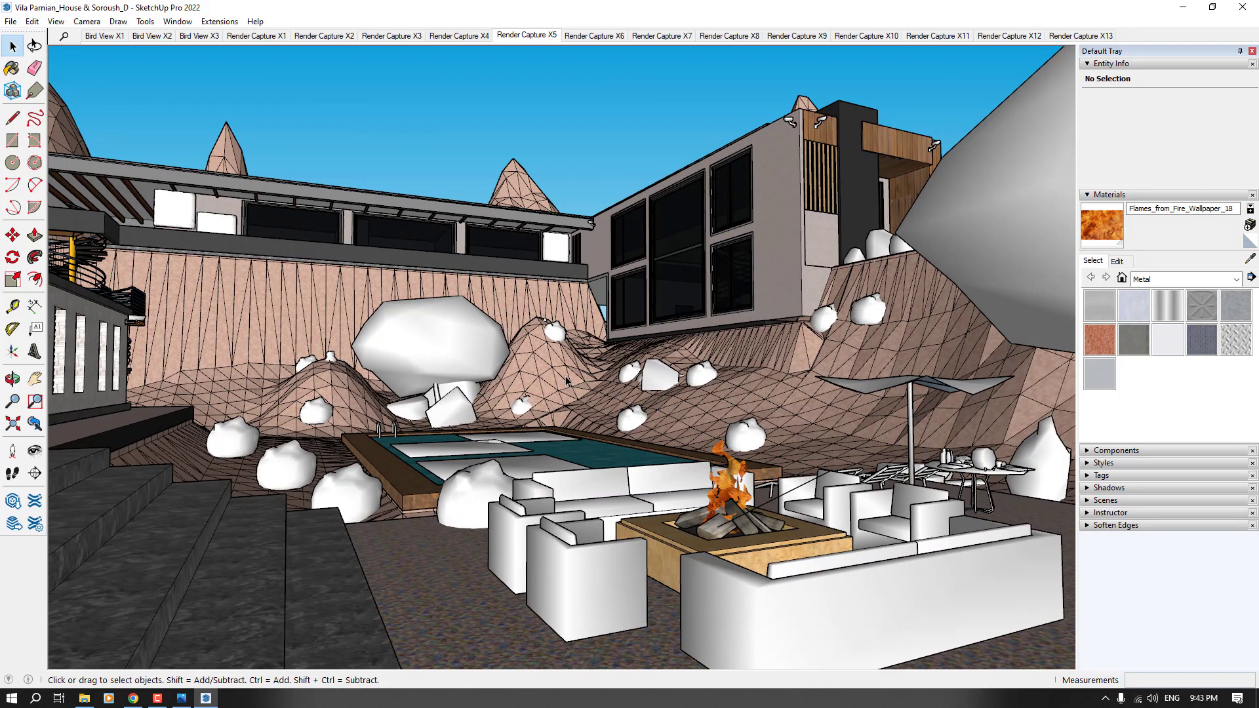
# Sample the window glass, lighten it to RGB 247/249/242 and lower its opacity.
pyautogui.scroll(5, 905, 39)
pyautogui.moveTo(900, 56); pyautogui.dragTo(585, 246, button='middle')
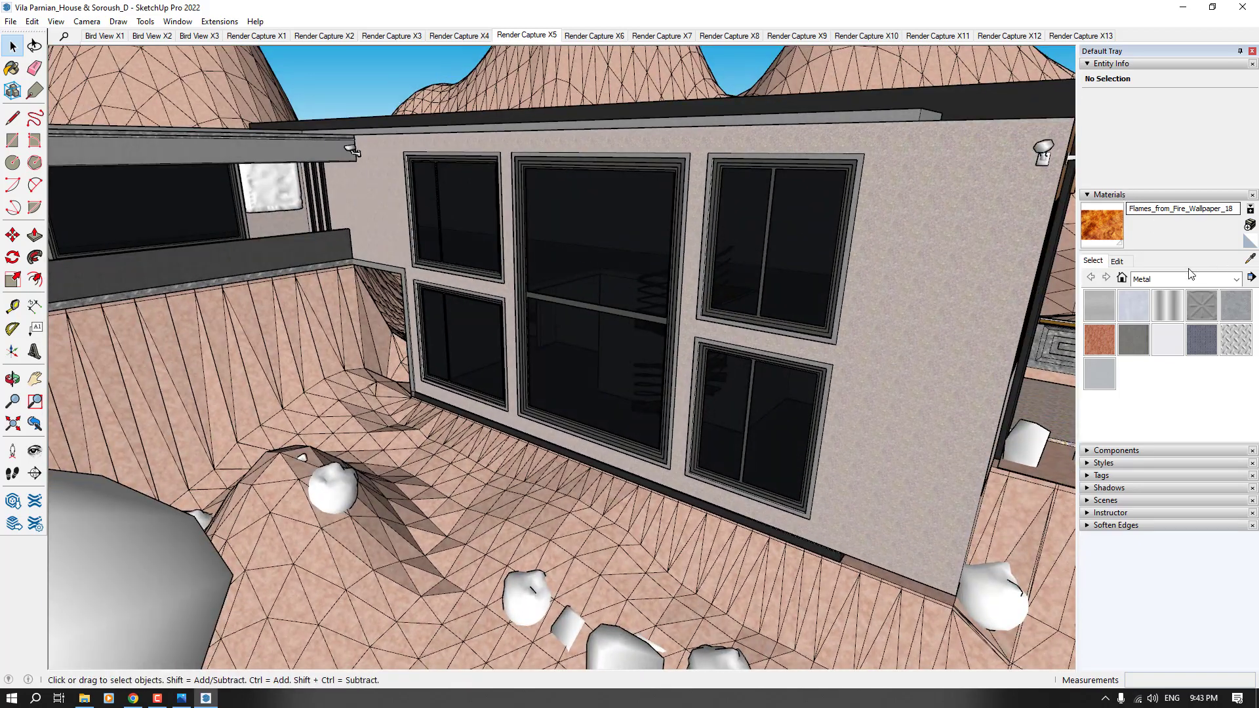
pyautogui.click(1250, 259)
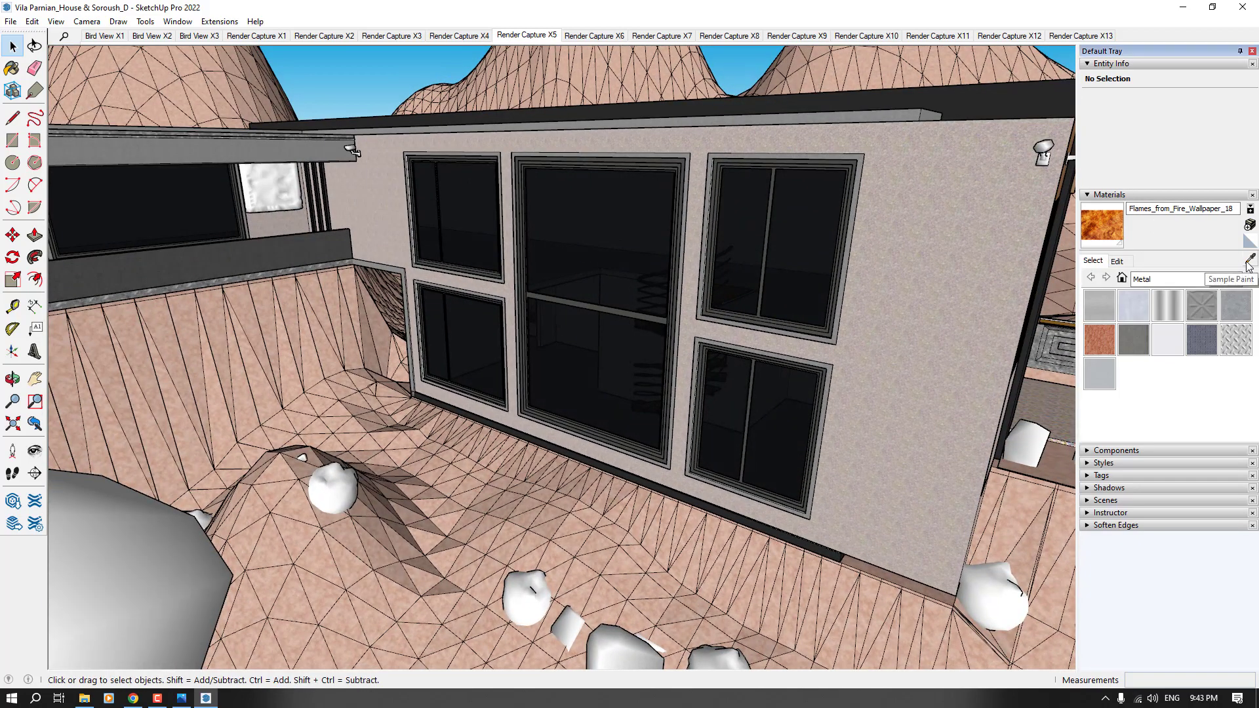
pyautogui.click(593, 255)
pyautogui.click(1117, 261)
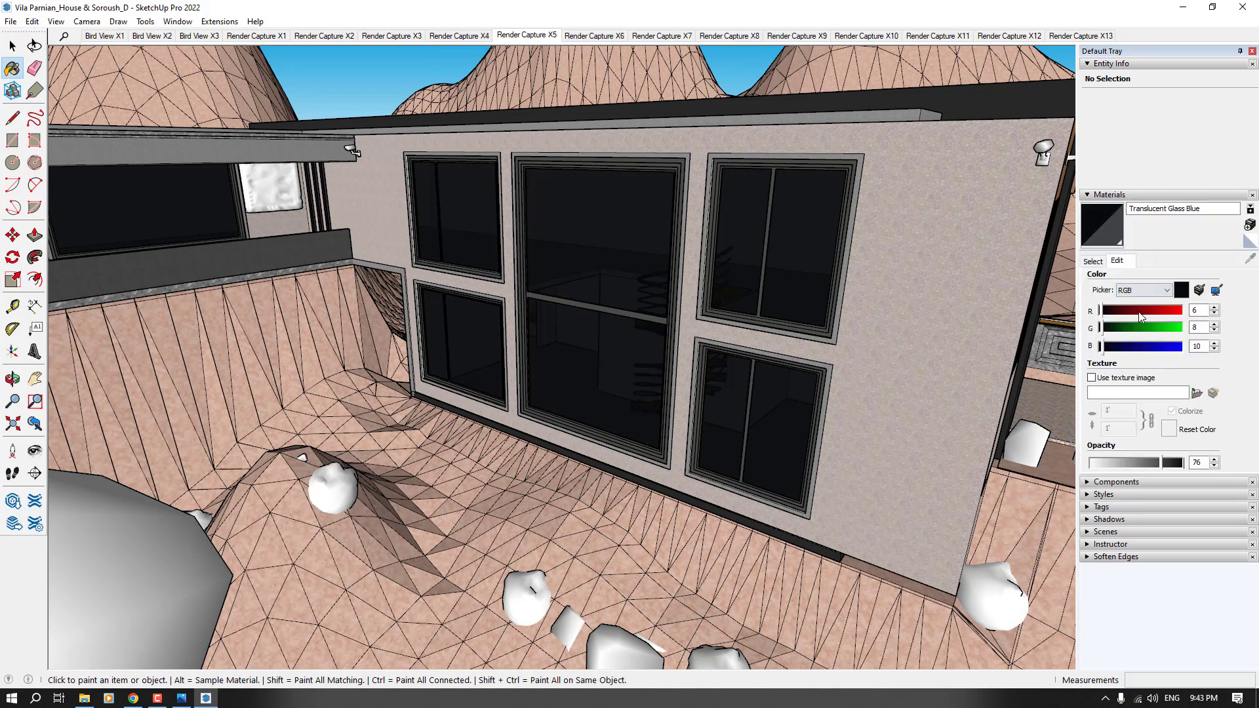
pyautogui.moveTo(1139, 313); pyautogui.dragTo(1180, 347)
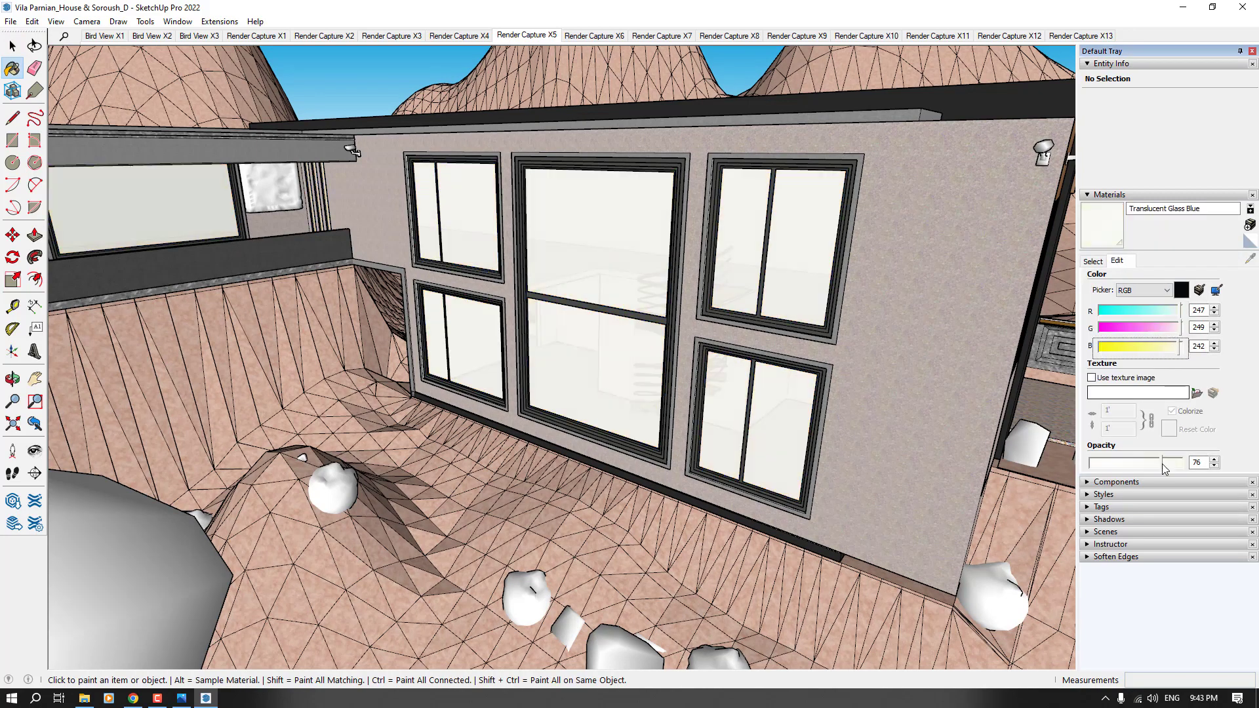
pyautogui.moveTo(1163, 463); pyautogui.dragTo(1113, 463)
# Fine-tune the Translucent Glass Blue opacity to 23 and orbit to check the windows.
pyautogui.moveTo(591, 420)
pyautogui.mouseDown(button='middle')
pyautogui.moveTo(478, 413)
pyautogui.moveTo(498, 410)
pyautogui.mouseUp(button='middle')
pyautogui.click(1095, 261)
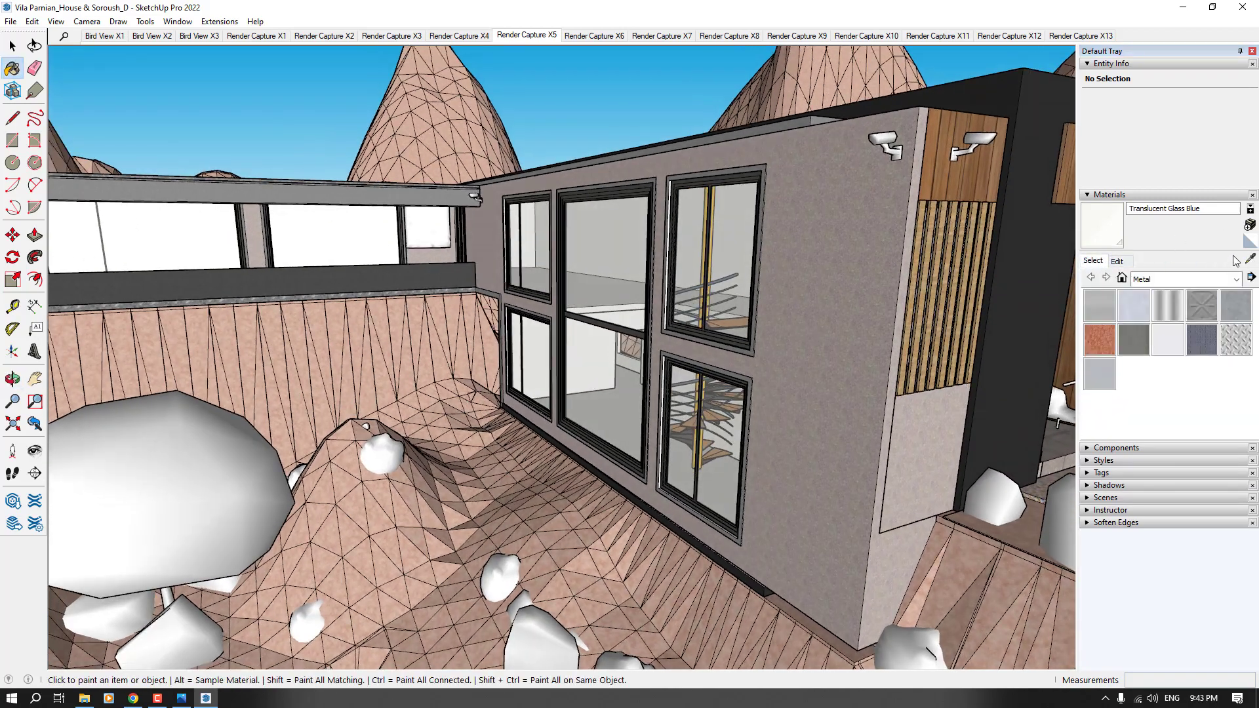
pyautogui.scroll(3, 307, 231)
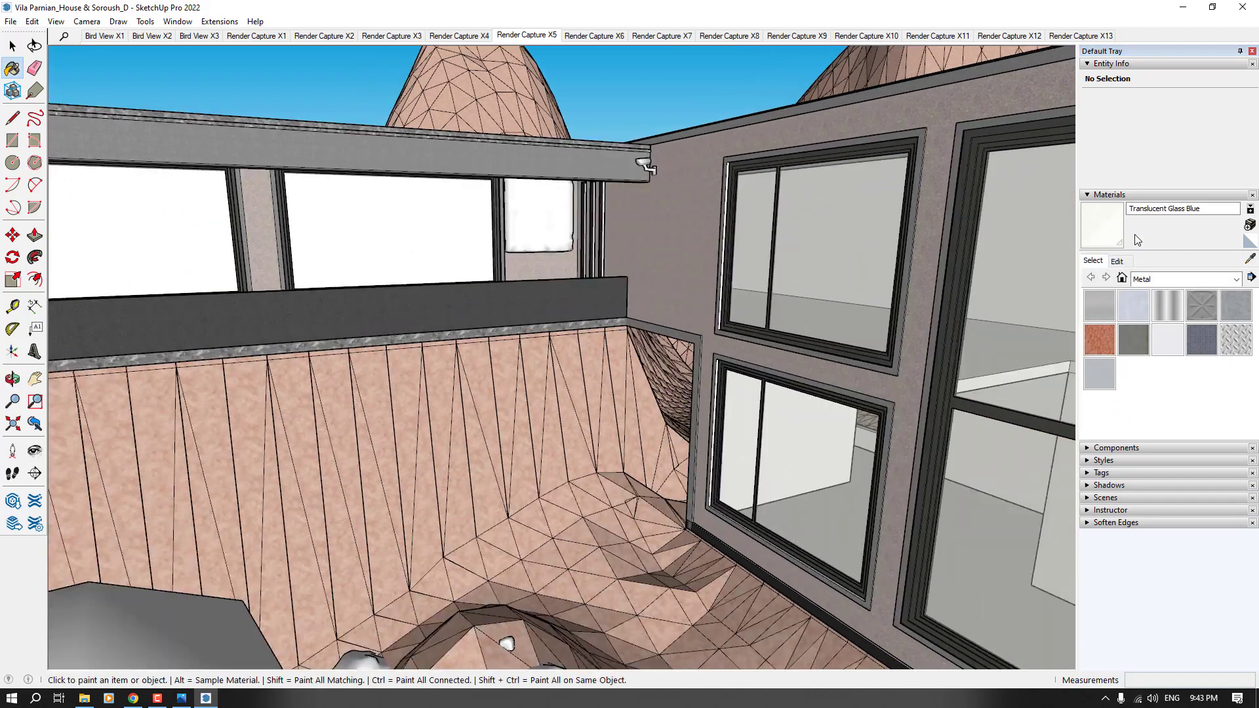
pyautogui.click(1117, 261)
pyautogui.click(1113, 465)
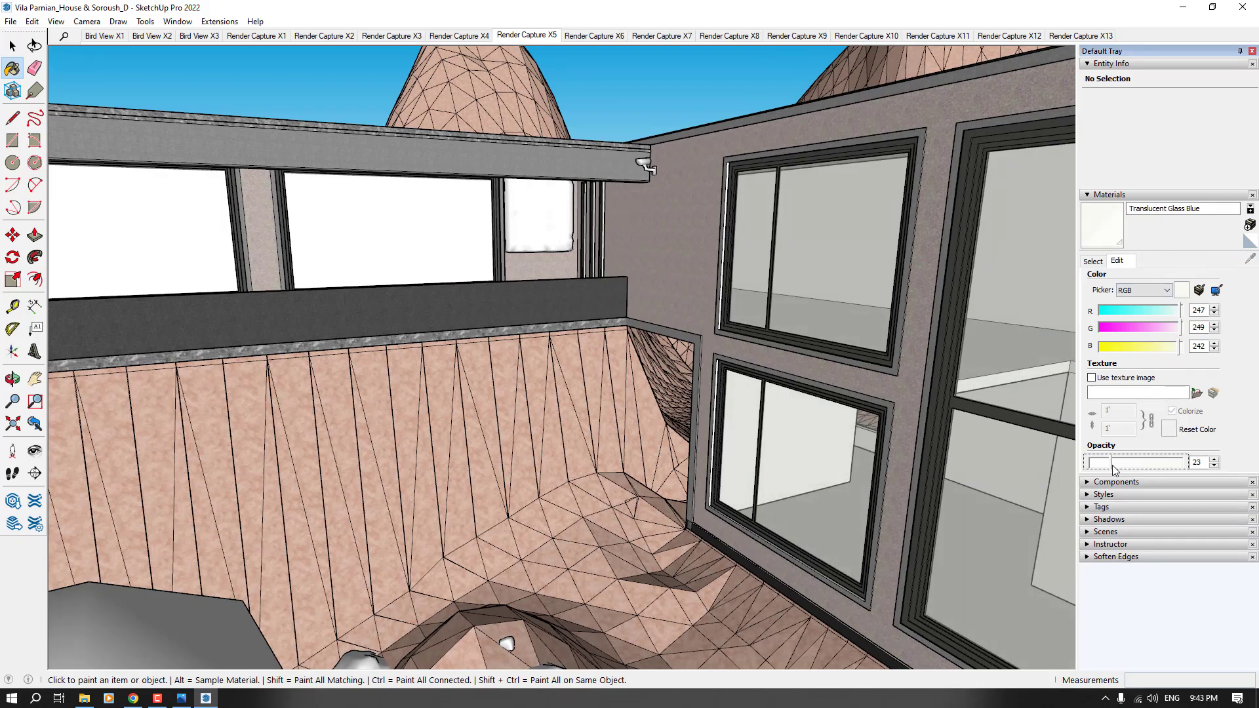
pyautogui.moveTo(452, 304); pyautogui.dragTo(487, 473, button='middle')
pyautogui.scroll(-3, 776, 320)
pyautogui.scroll(-3, 496, 330)
pyautogui.scroll(-3, 497, 330)
# Orbit in close and low around the pool and courtyard.
pyautogui.press('space')
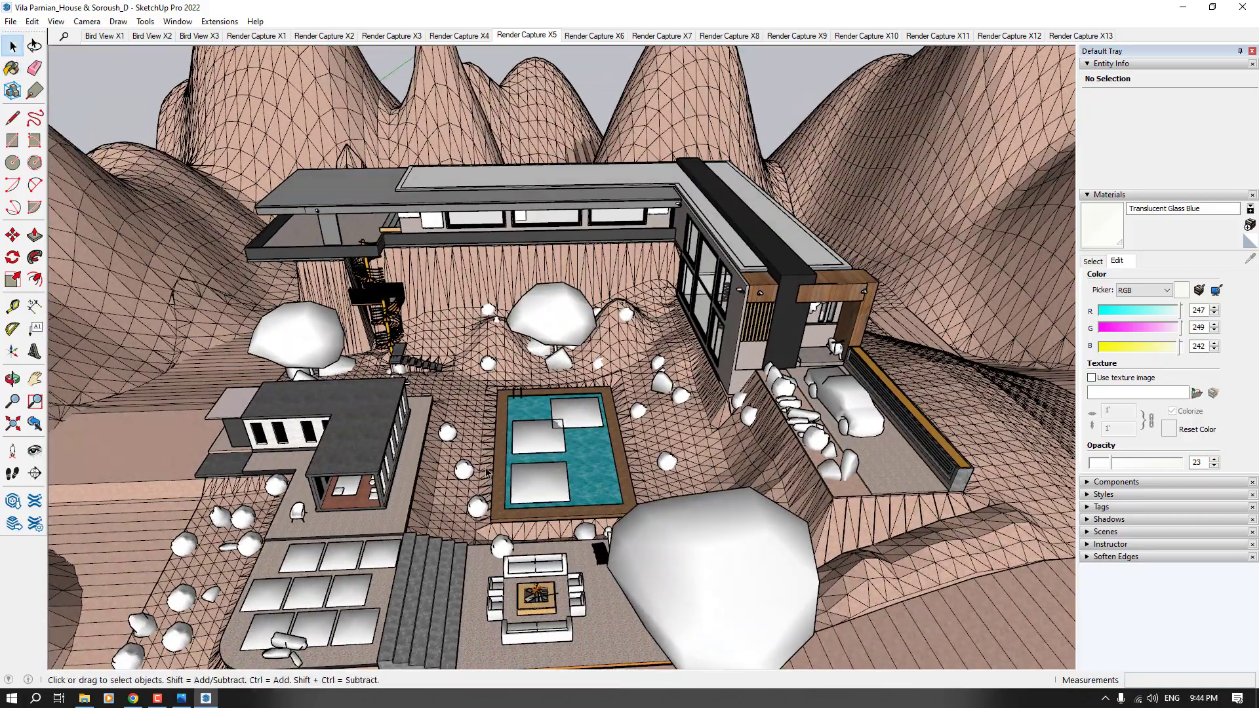
pyautogui.scroll(5, 353, 458)
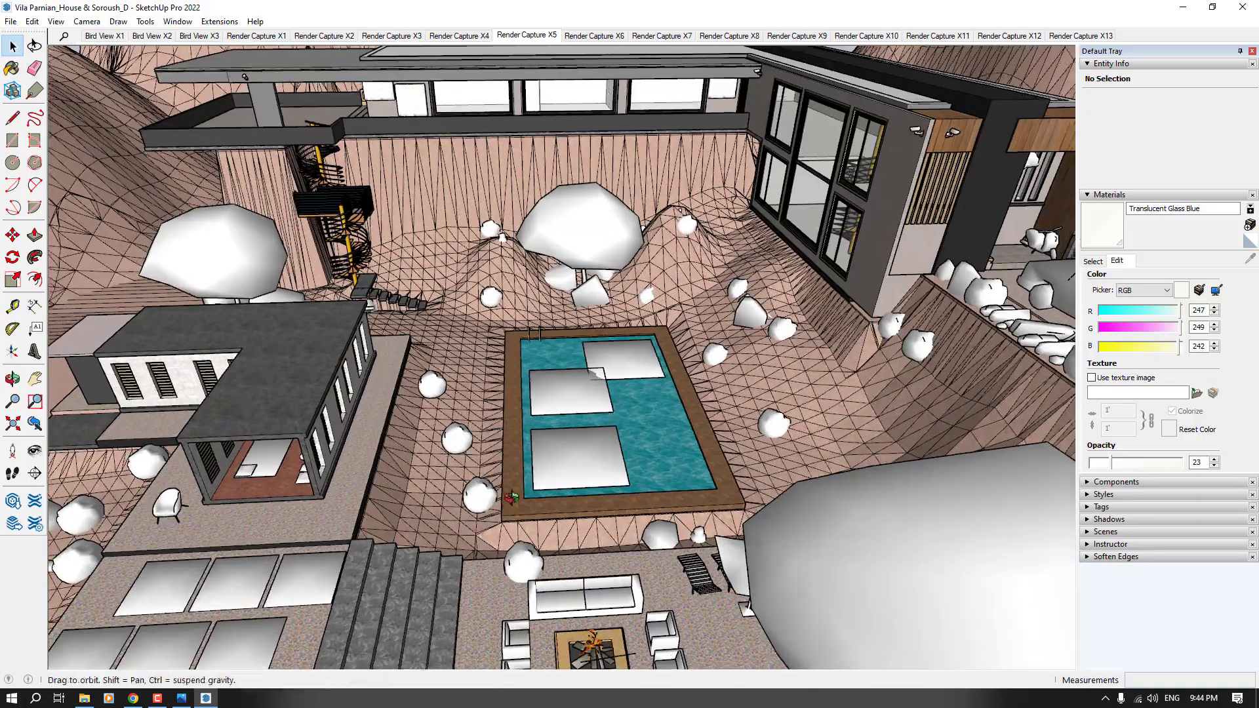
pyautogui.moveTo(354, 457); pyautogui.dragTo(890, 592, button='middle')
pyautogui.scroll(2, 826, 551)
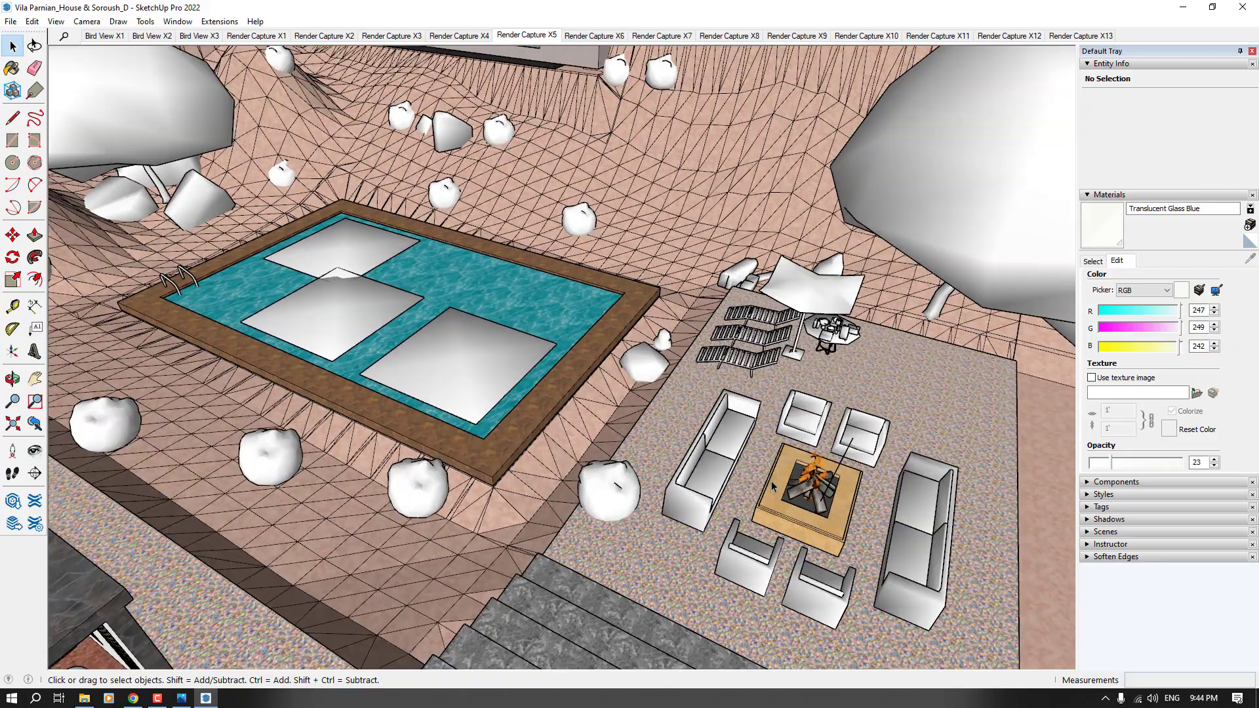
pyautogui.scroll(-3, 689, 508)
pyautogui.moveTo(689, 509); pyautogui.dragTo(457, 435, button='middle')
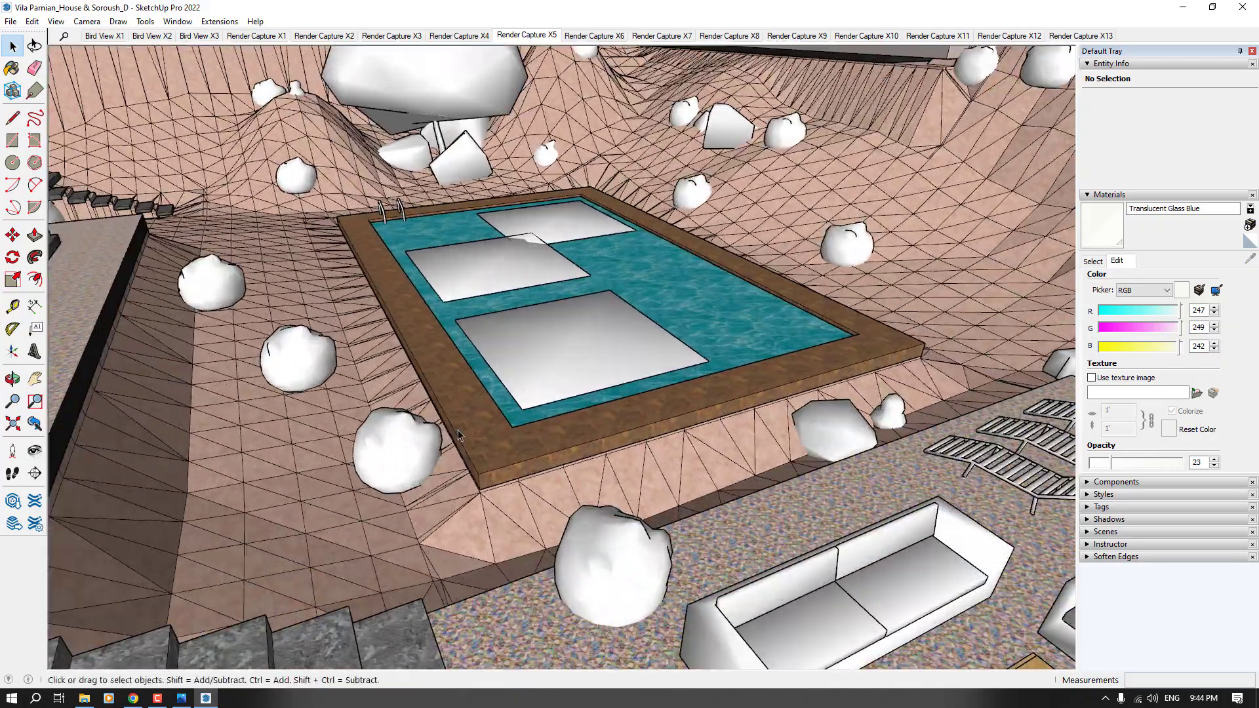
pyautogui.scroll(3, 457, 435)
pyautogui.scroll(-1, 795, 312)
pyautogui.scroll(-3, 434, 408)
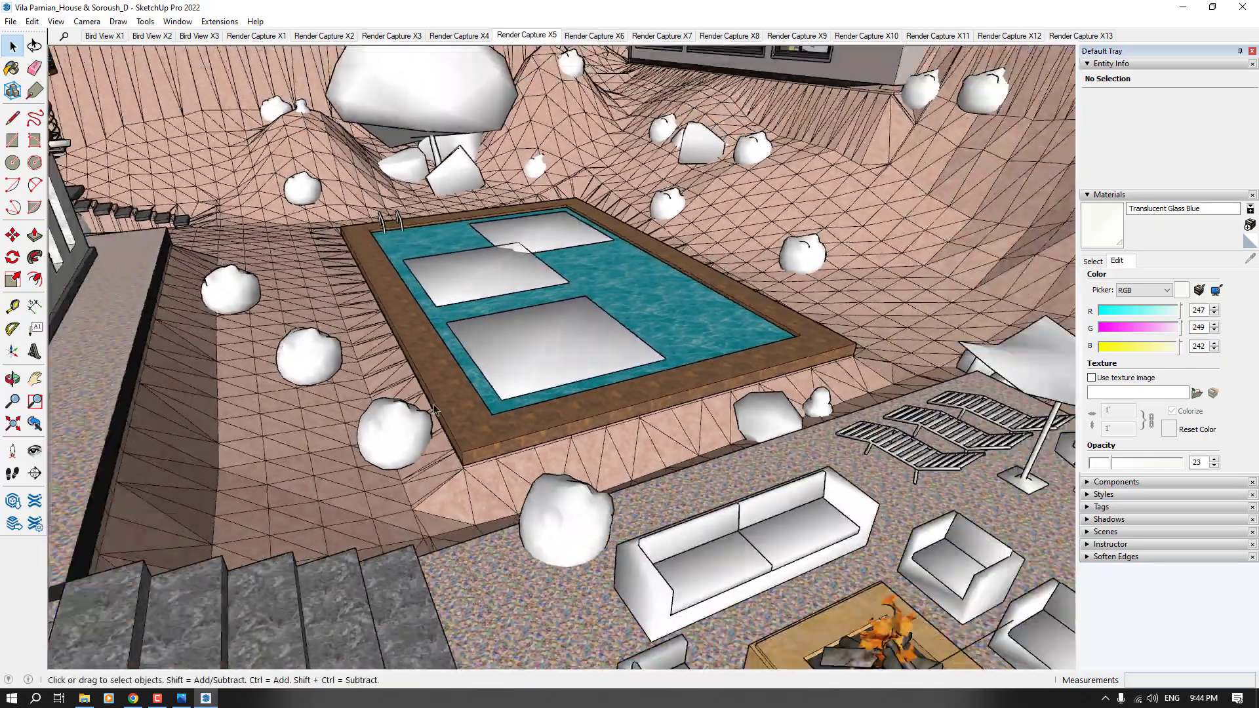
pyautogui.scroll(1, 598, 460)
pyautogui.scroll(-3, 598, 459)
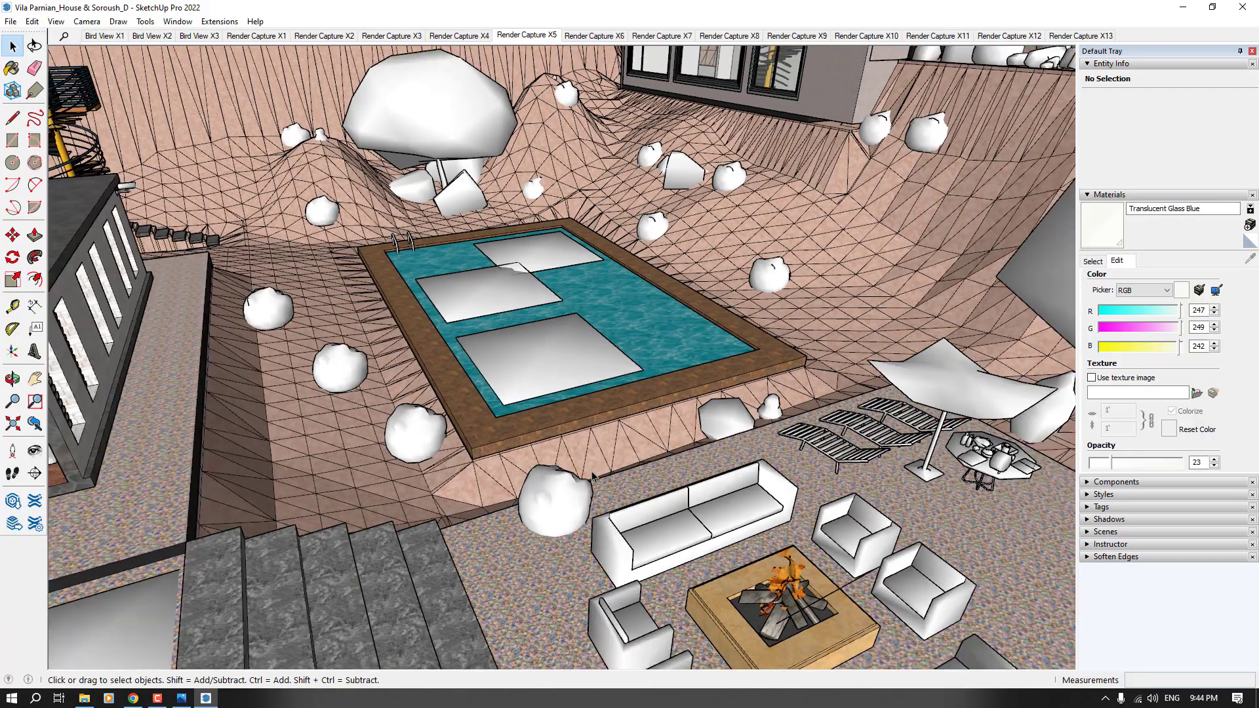
# Orbit to an oblique view of the building, then switch to the Bird View X1 scene.
pyautogui.moveTo(598, 459); pyautogui.dragTo(275, 157, button='middle')
pyautogui.scroll(5, 887, 211)
pyautogui.scroll(-6, 661, 280)
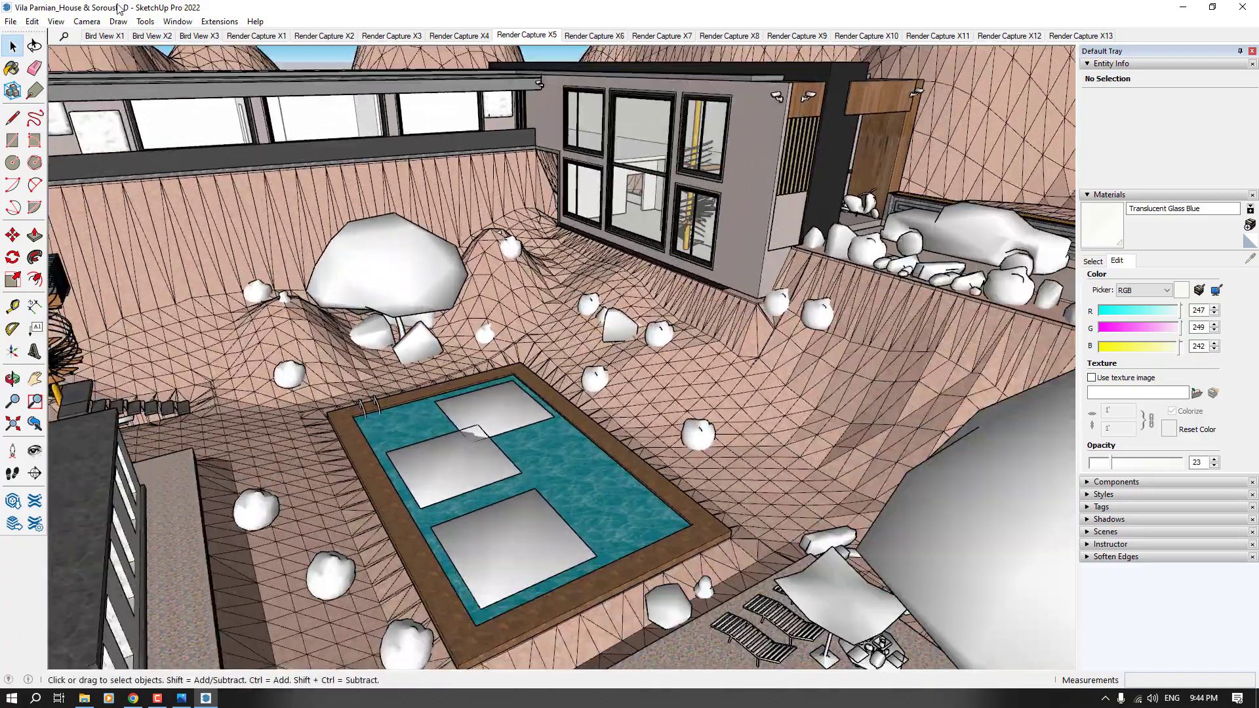
pyautogui.click(104, 35)
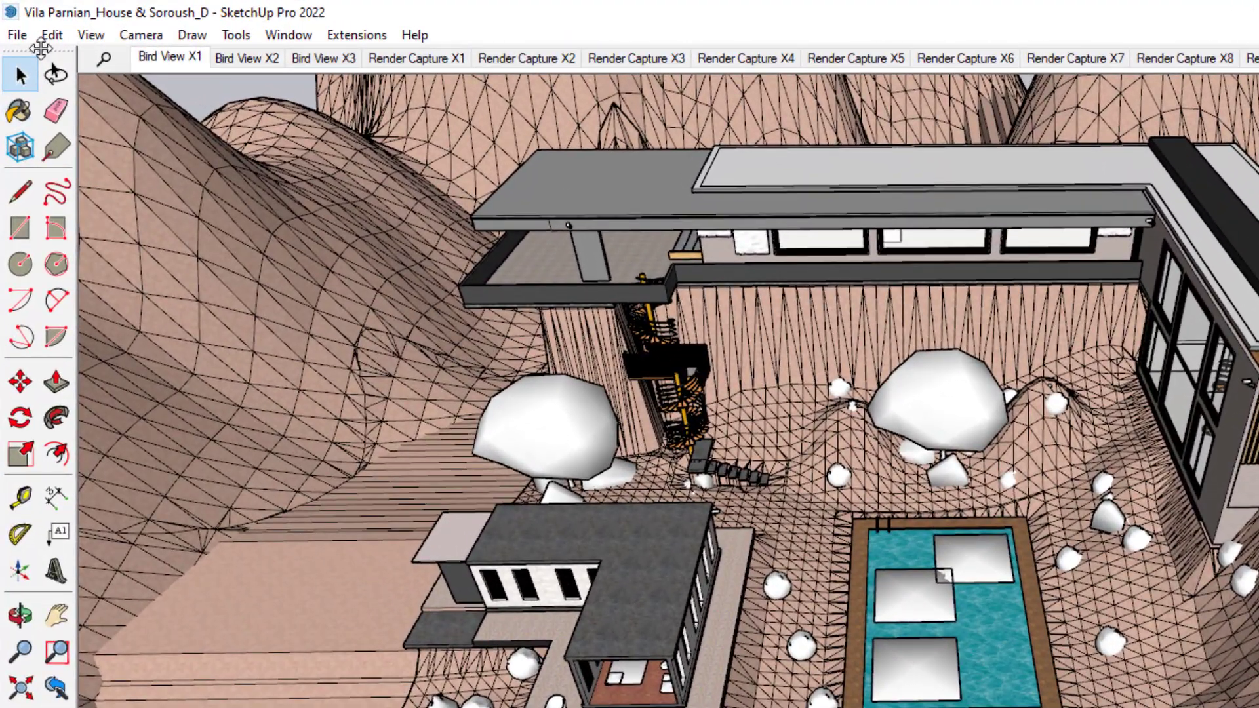
# Turn on the Arko toolbar from the toolbars context menu.
pyautogui.rightClick(41, 49)
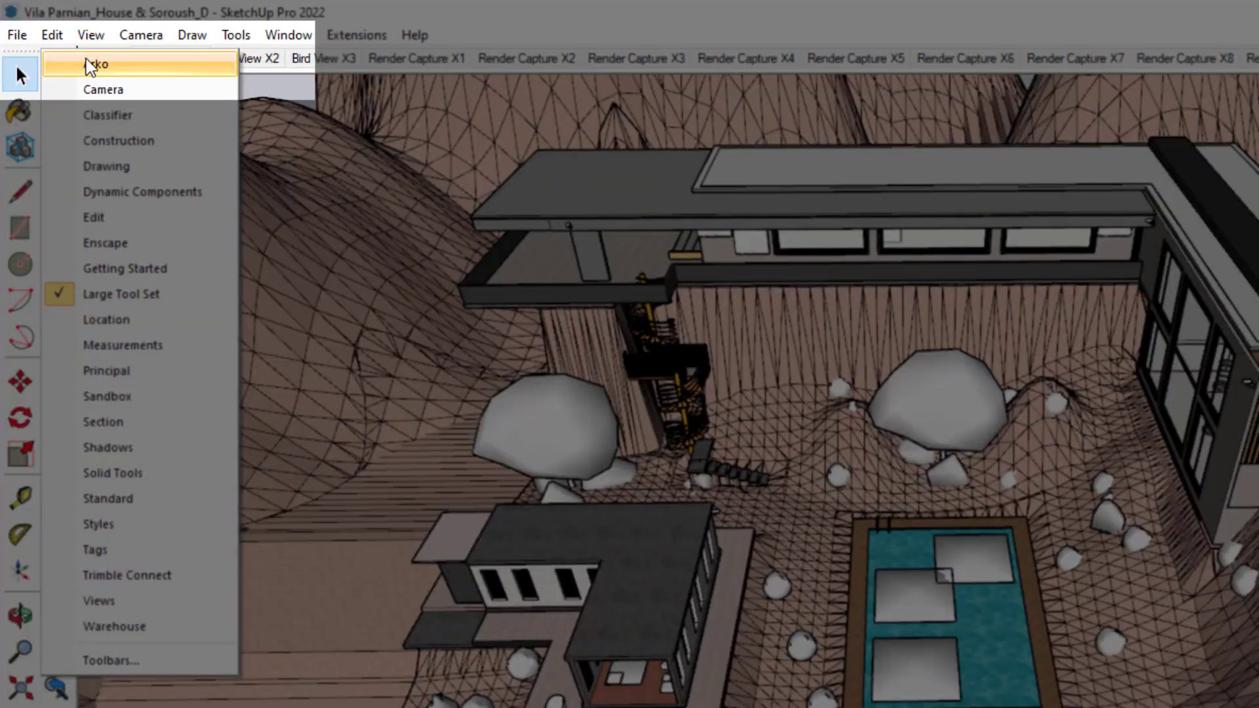
pyautogui.click(93, 63)
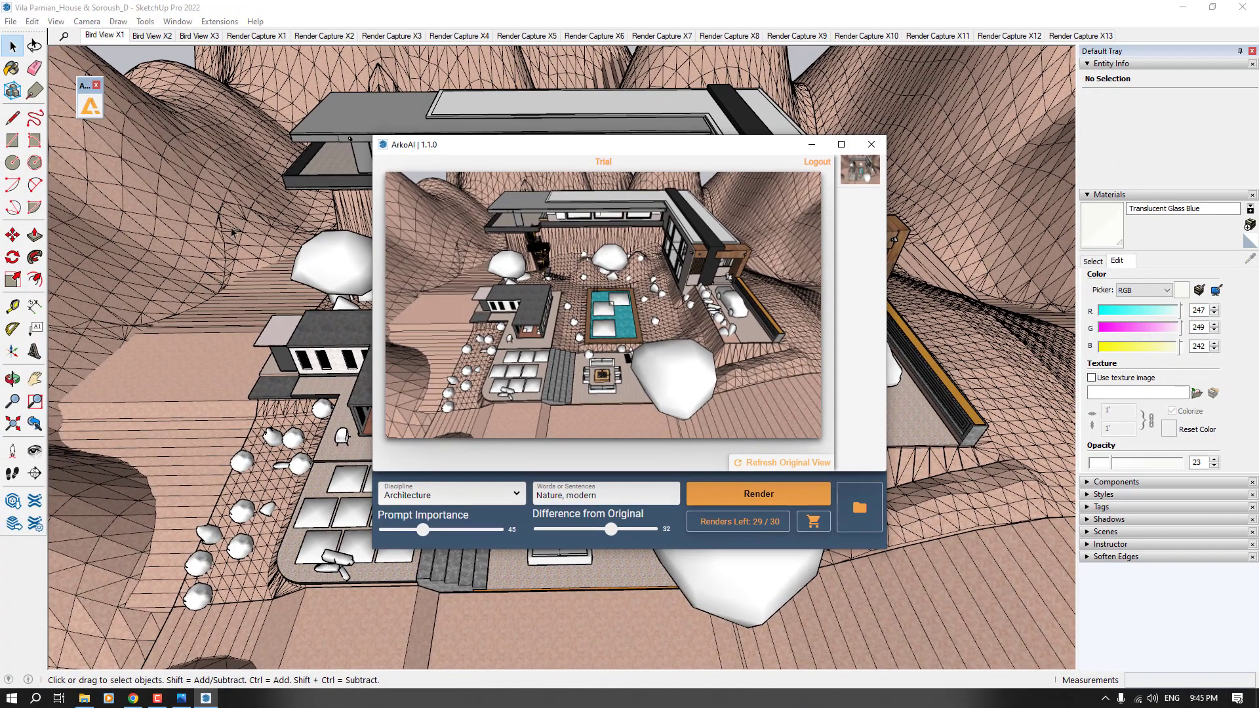
# Close the ArkoAI window and return to Render Capture X1, orbiting toward the pool and lounge.
pyautogui.click(252, 37)
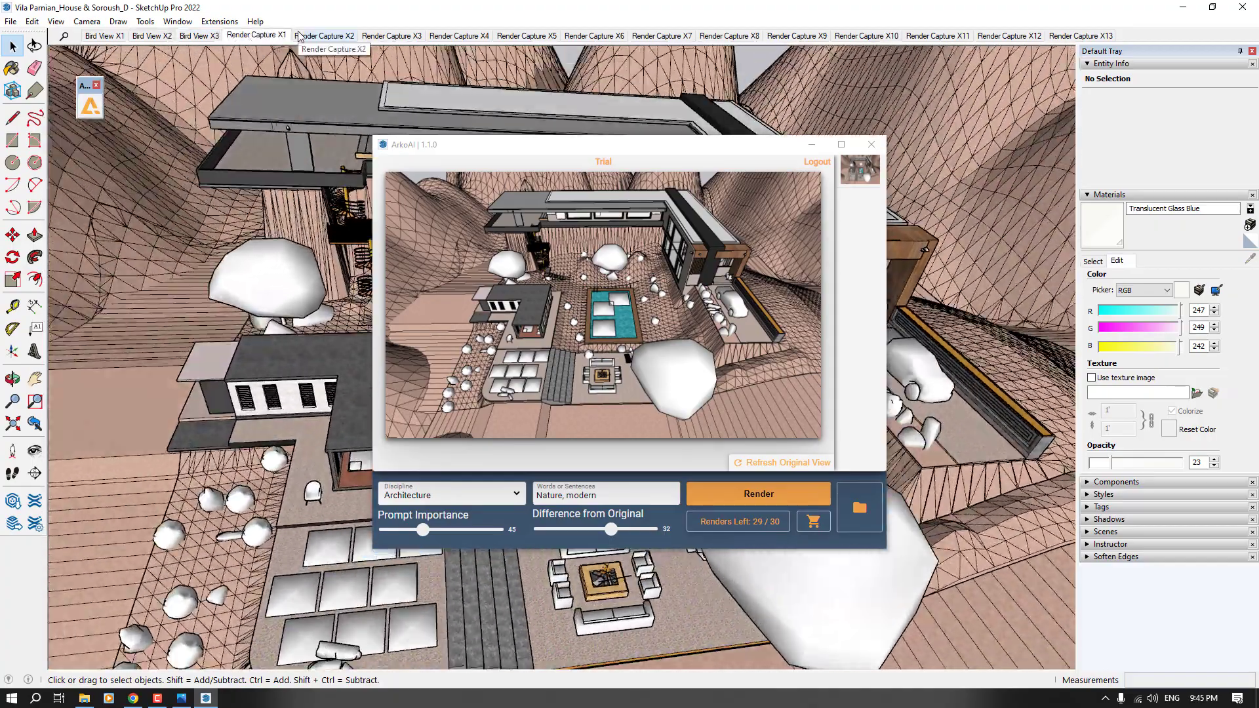
pyautogui.click(324, 36)
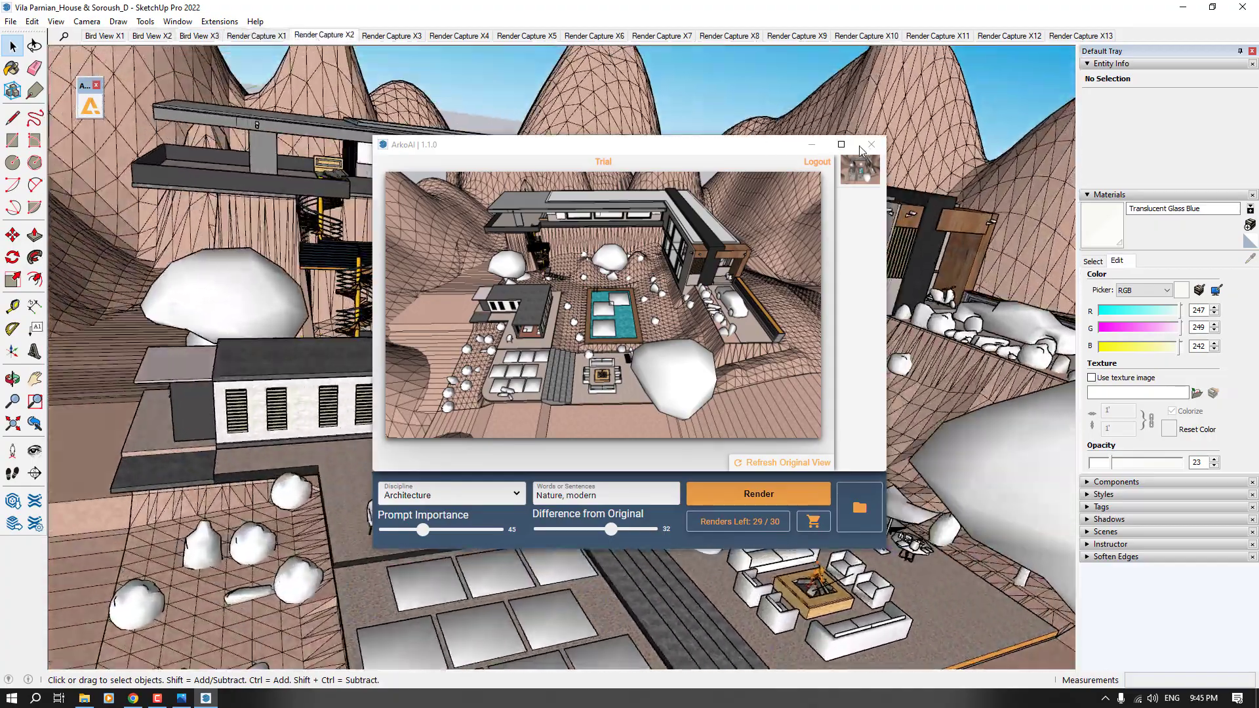
pyautogui.click(863, 144)
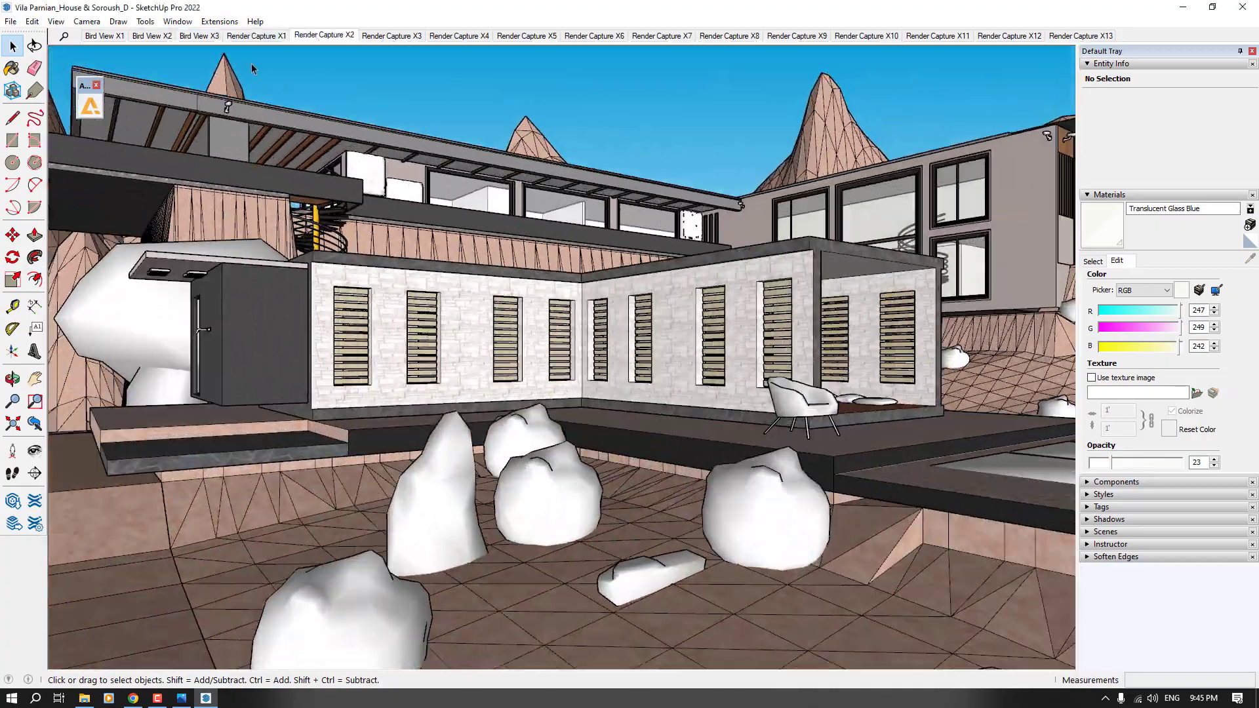
pyautogui.click(258, 38)
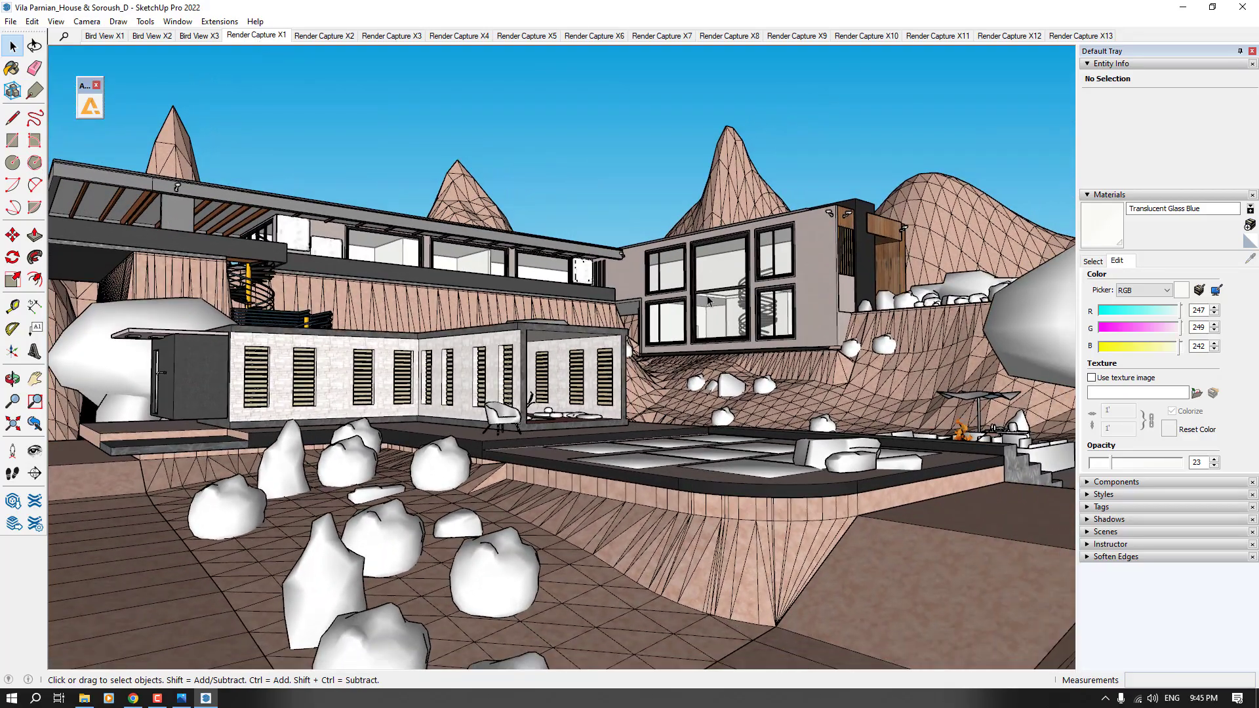
pyautogui.moveTo(538, 328); pyautogui.dragTo(662, 274, button='middle')
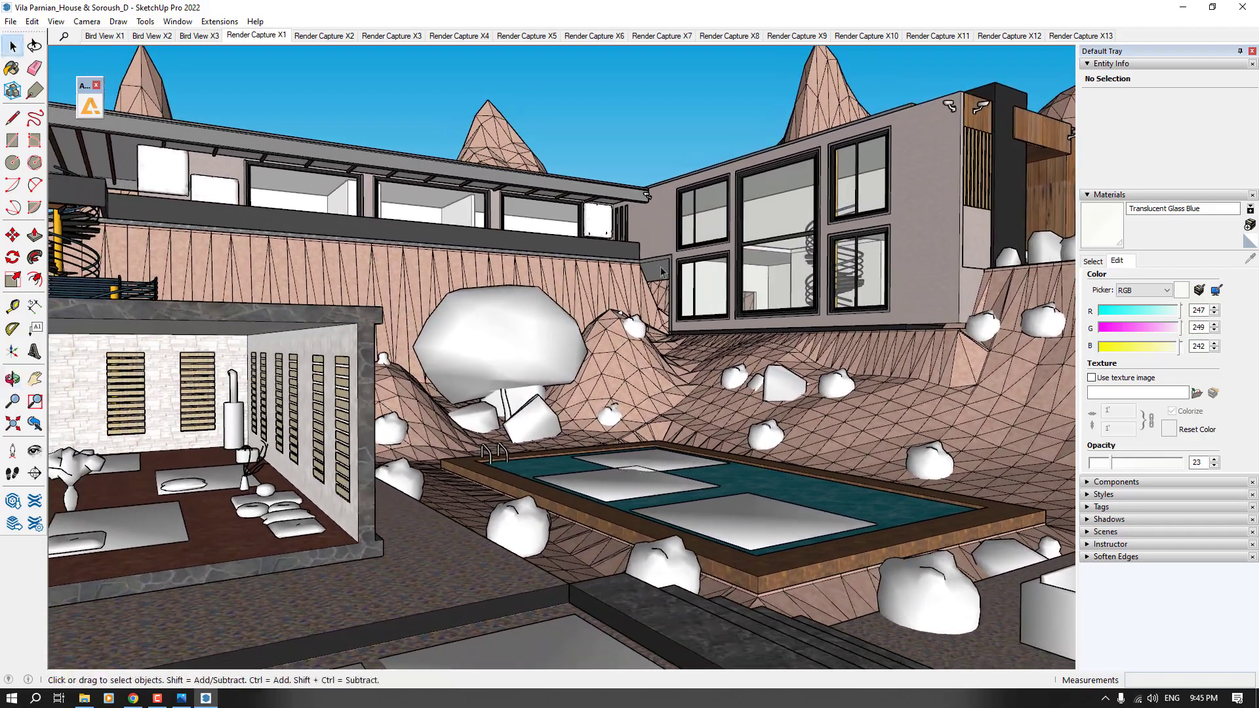
# Use Look Around to set the eye height to 14 m.
pyautogui.scroll(1, 656, 276)
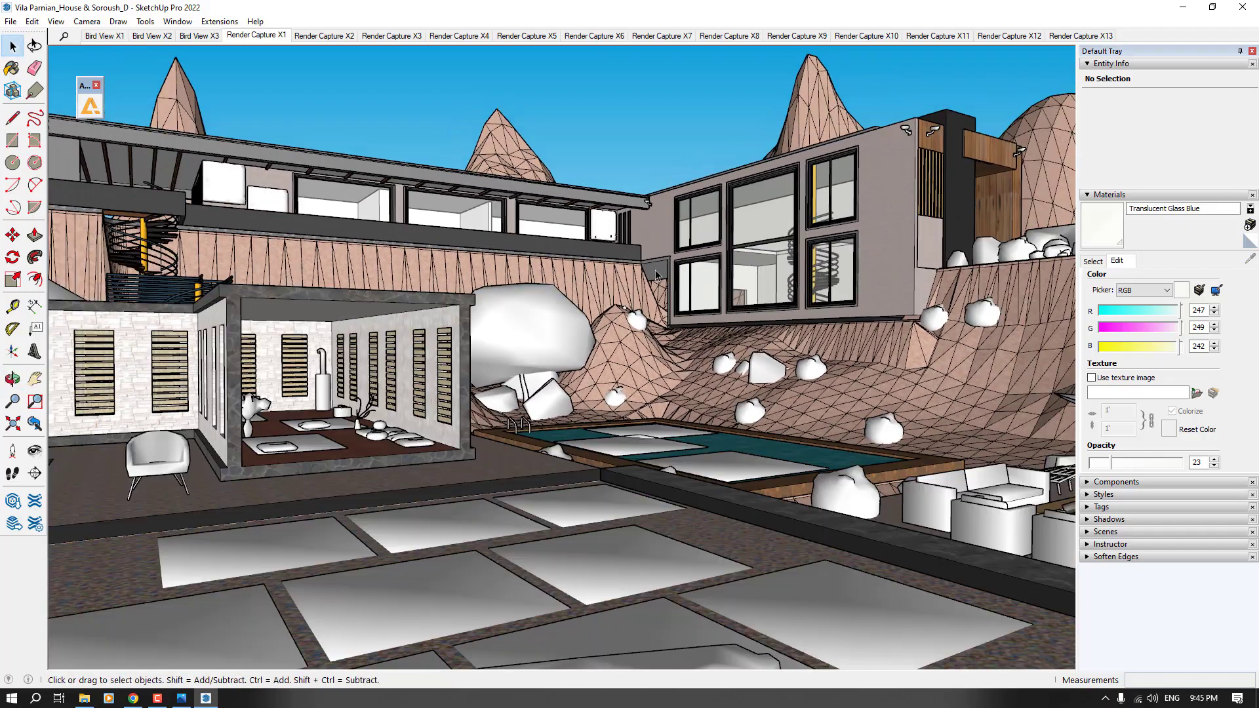
pyautogui.click(38, 454)
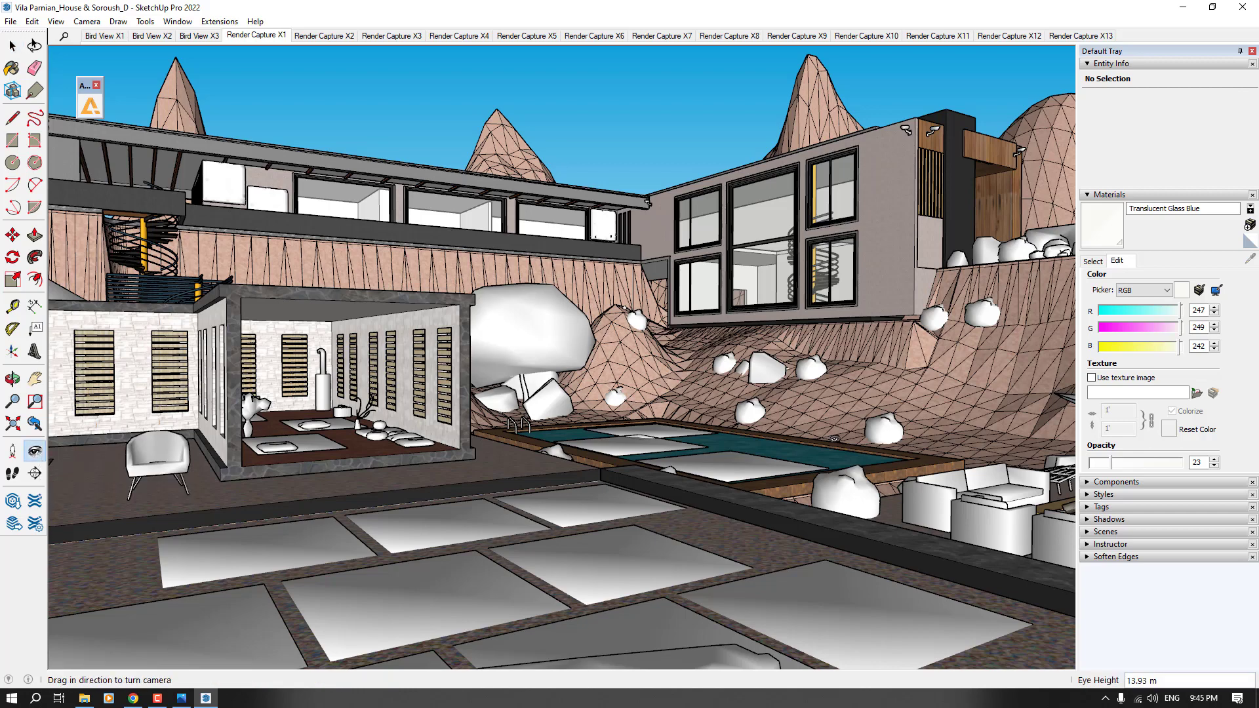
pyautogui.write('13.94')
pyautogui.press('Return')
pyautogui.write('14')
pyautogui.press('Return')
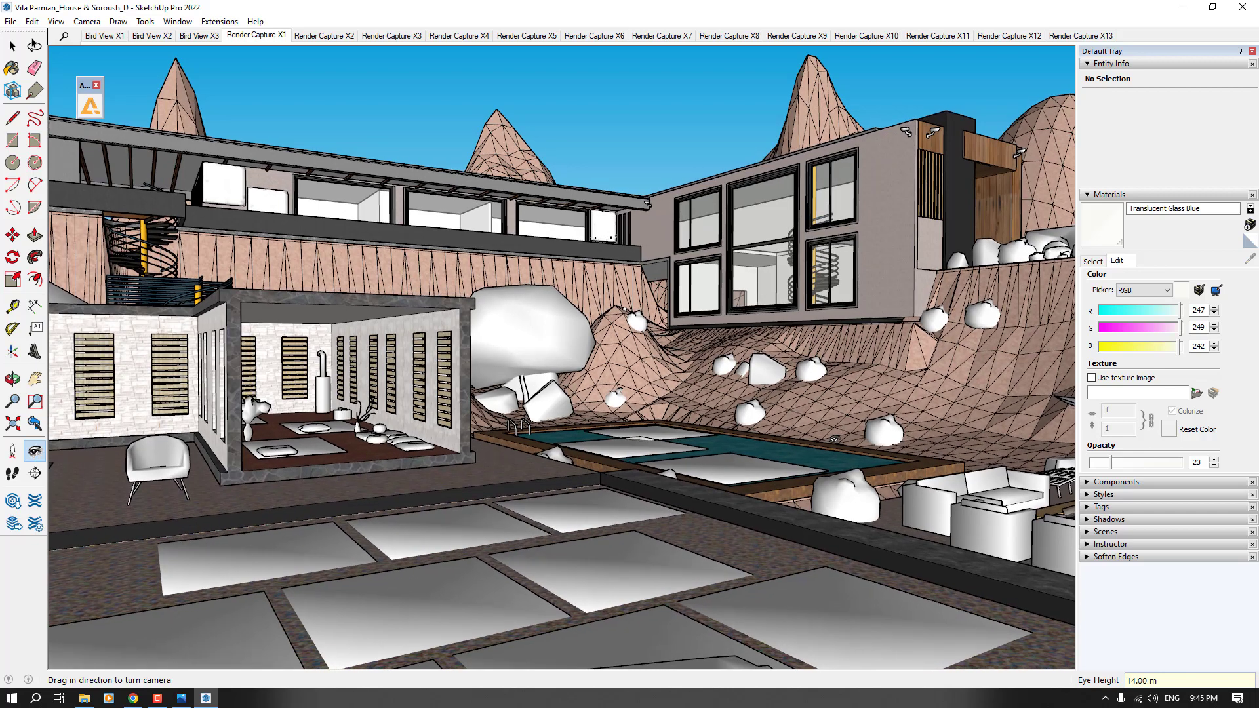
# Switch to Two-Point Perspective and update the Render Capture X1 scene with this view.
pyautogui.click(86, 21)
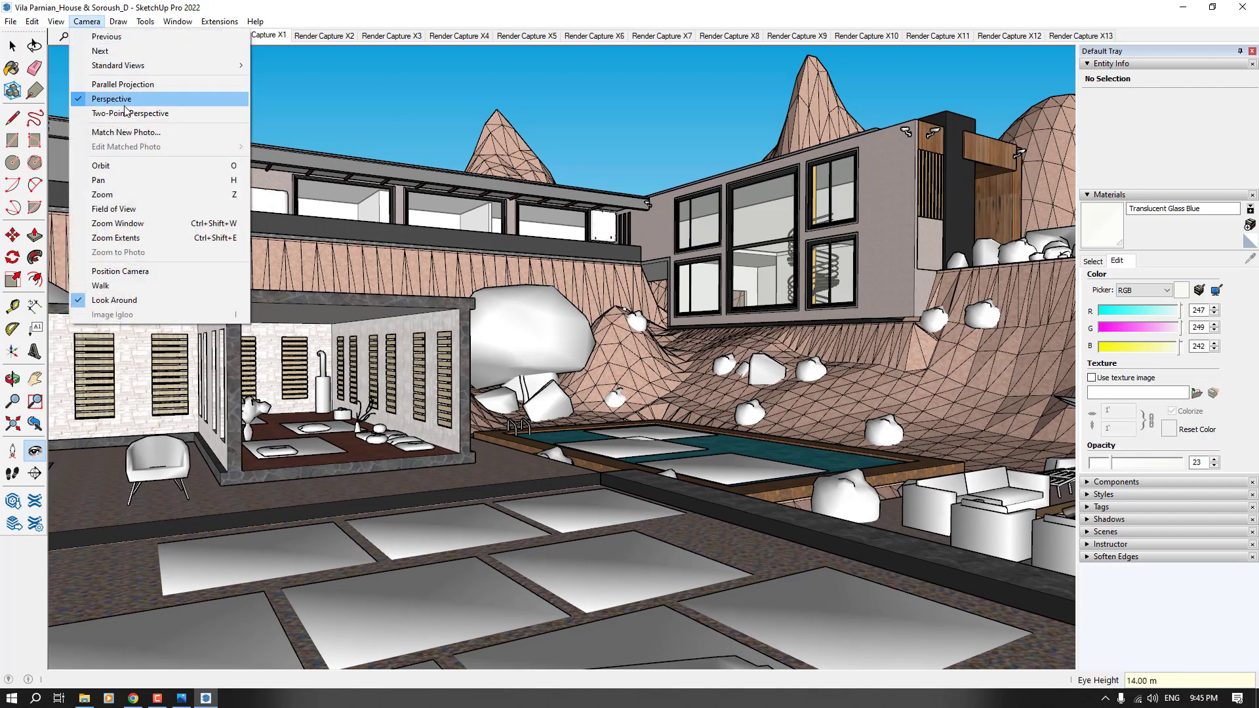
pyautogui.click(98, 96)
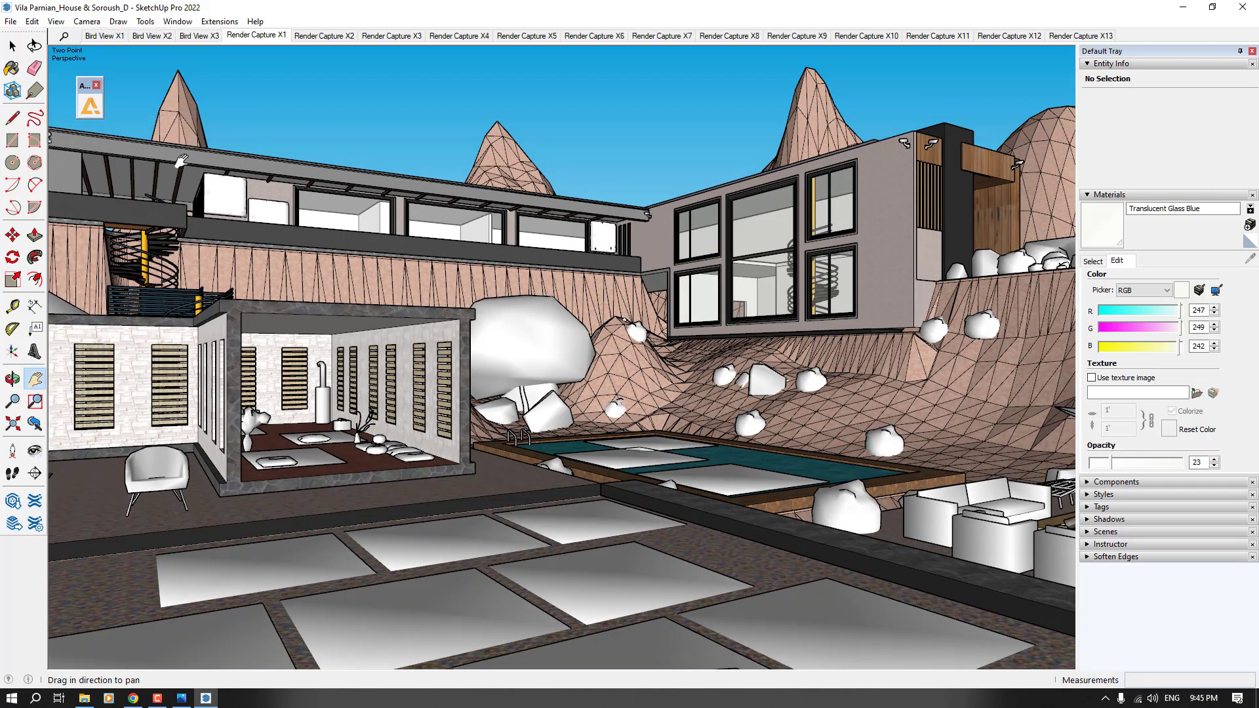
pyautogui.rightClick(265, 34)
pyautogui.click(308, 87)
pyautogui.press('space')
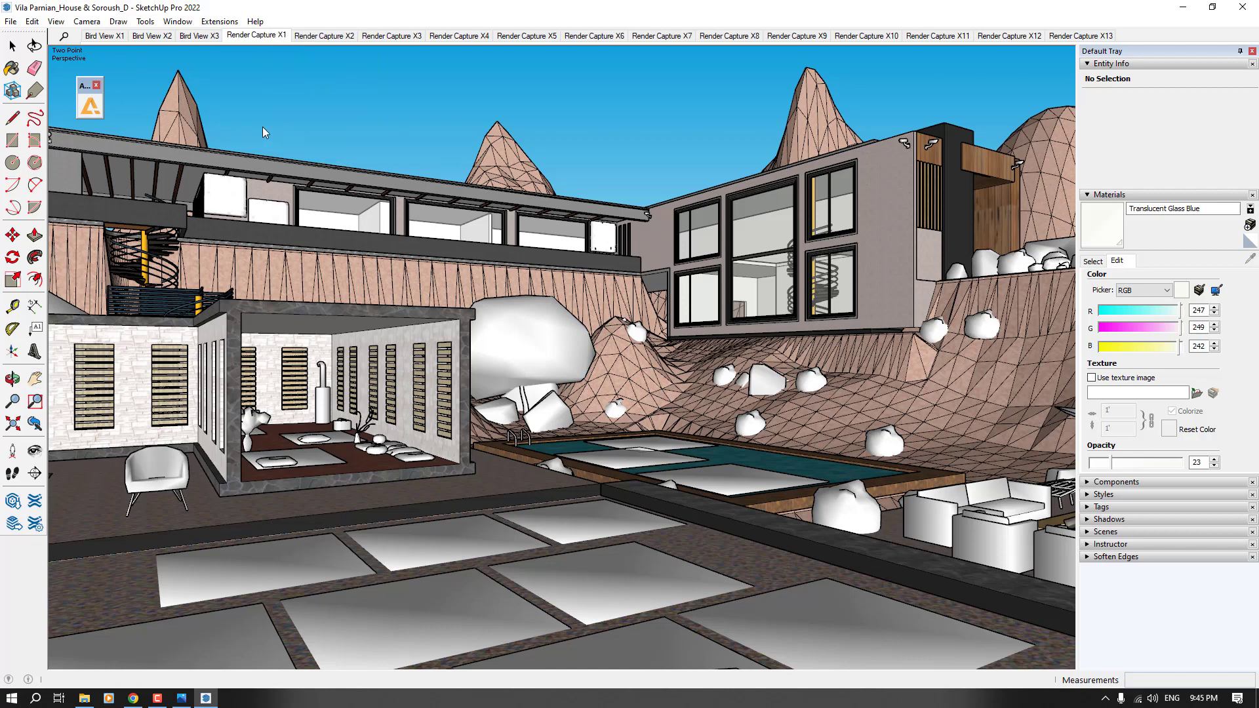
# Refresh ArkoAI's preview to the courtyard view, try Construction, Interior Design and Landscape Architecture, then reselect Architecture.
pyautogui.click(89, 106)
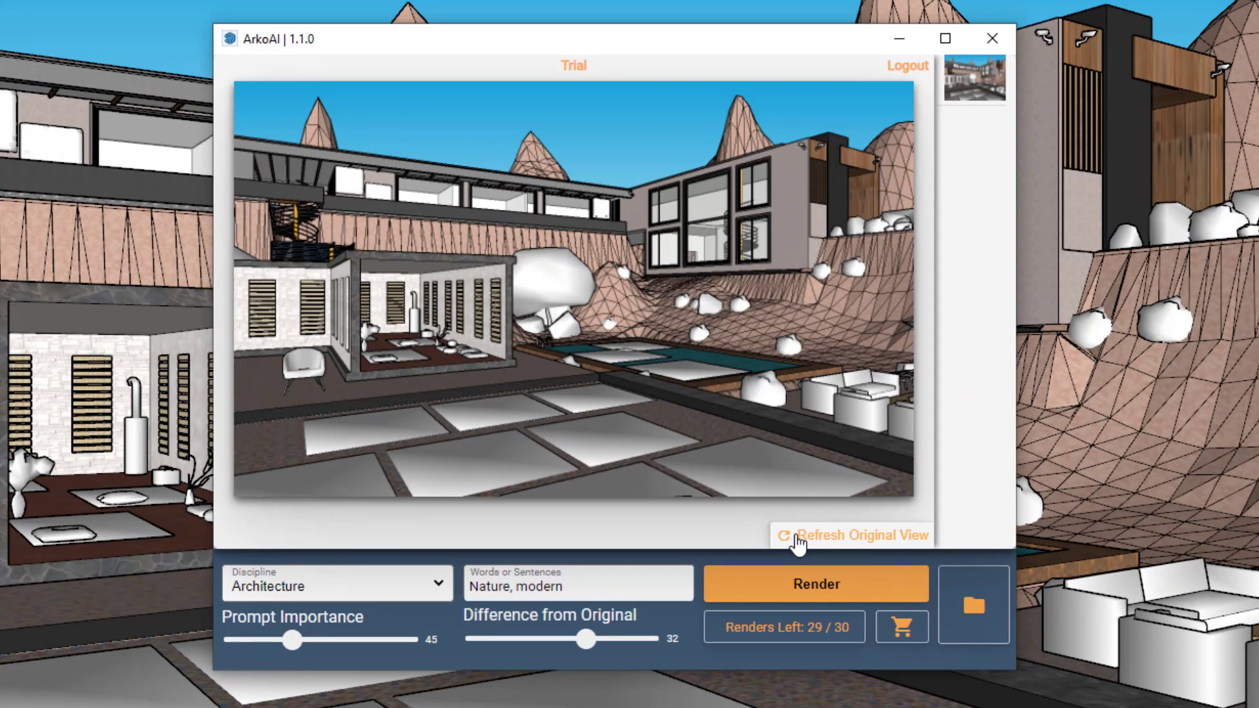
pyautogui.click(798, 541)
pyautogui.click(307, 585)
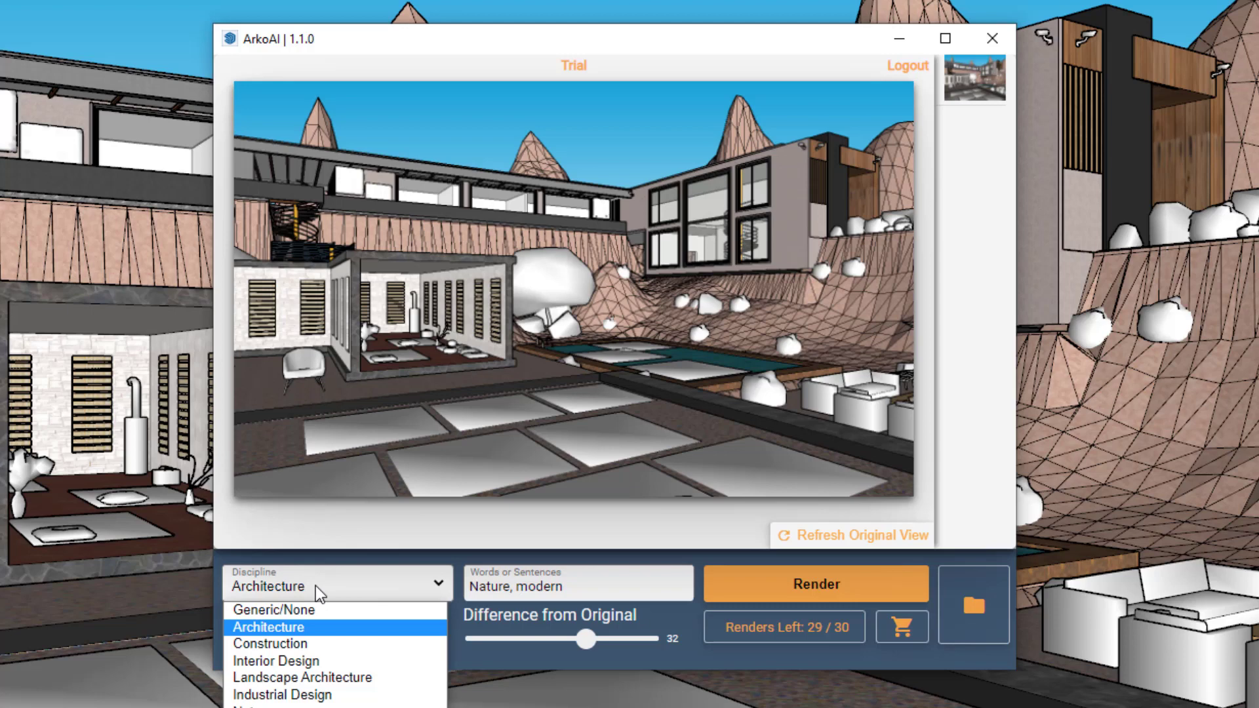
pyautogui.click(293, 644)
pyautogui.click(276, 596)
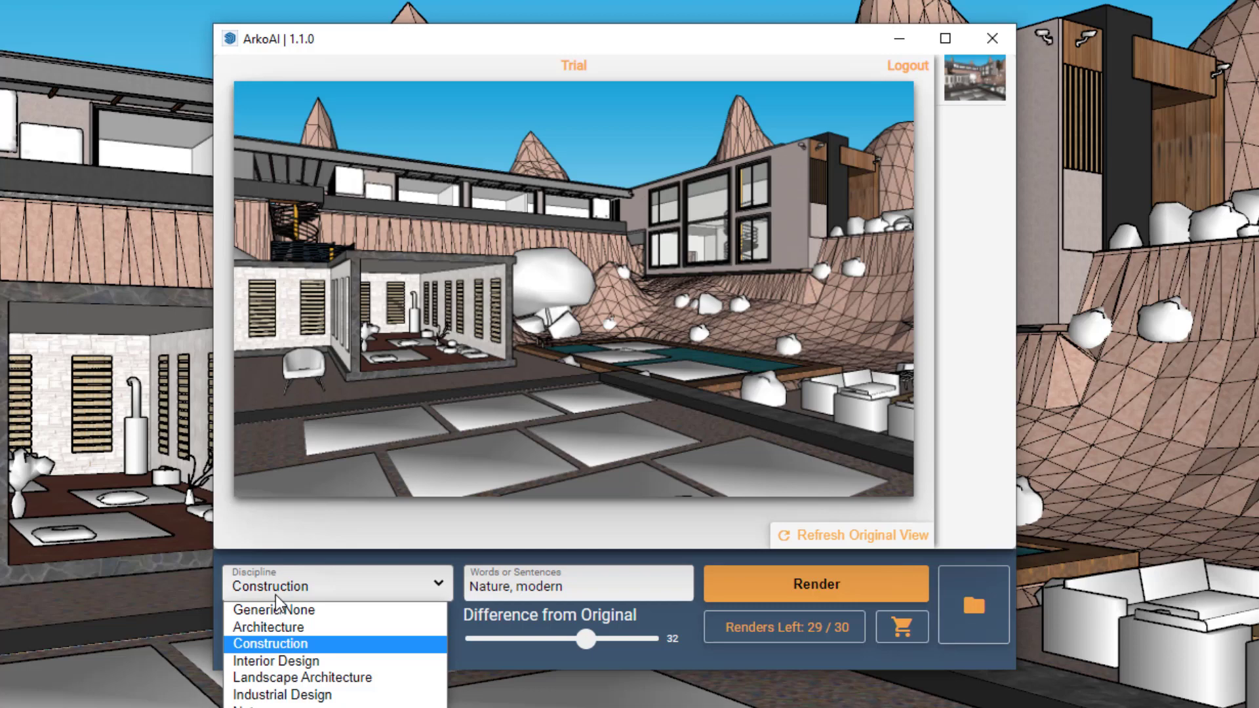
pyautogui.click(286, 662)
pyautogui.click(293, 594)
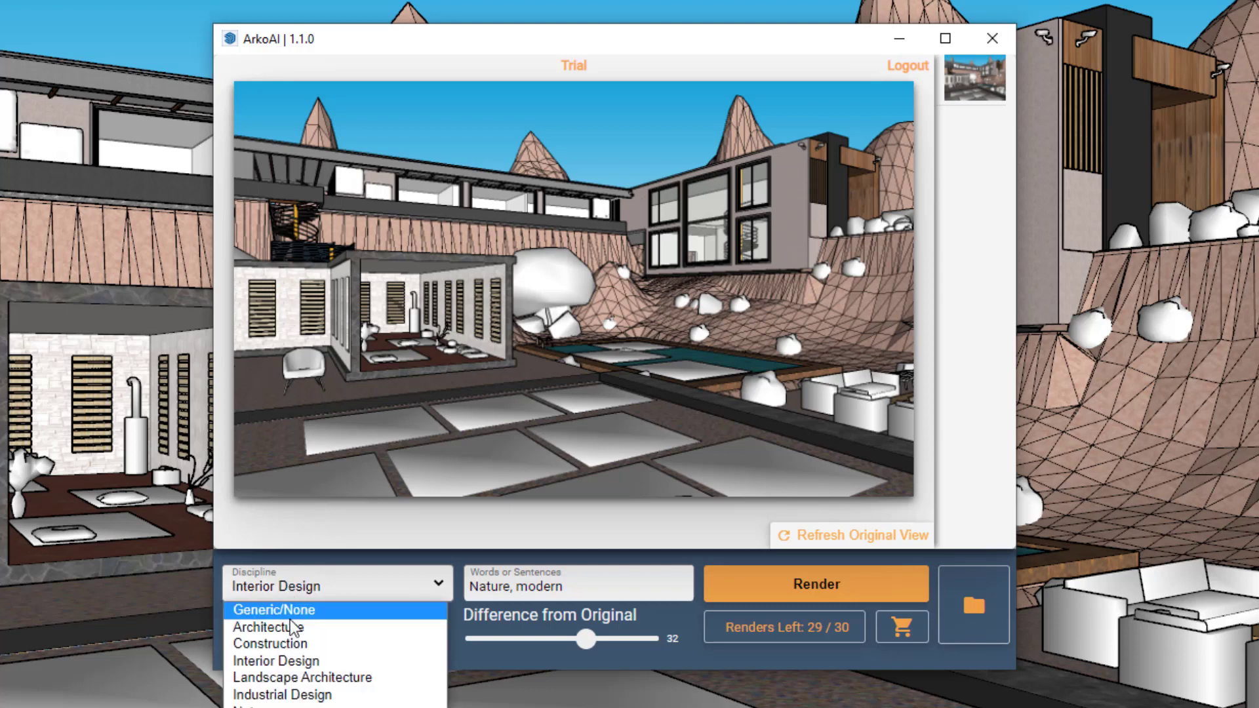
pyautogui.click(284, 678)
pyautogui.click(301, 574)
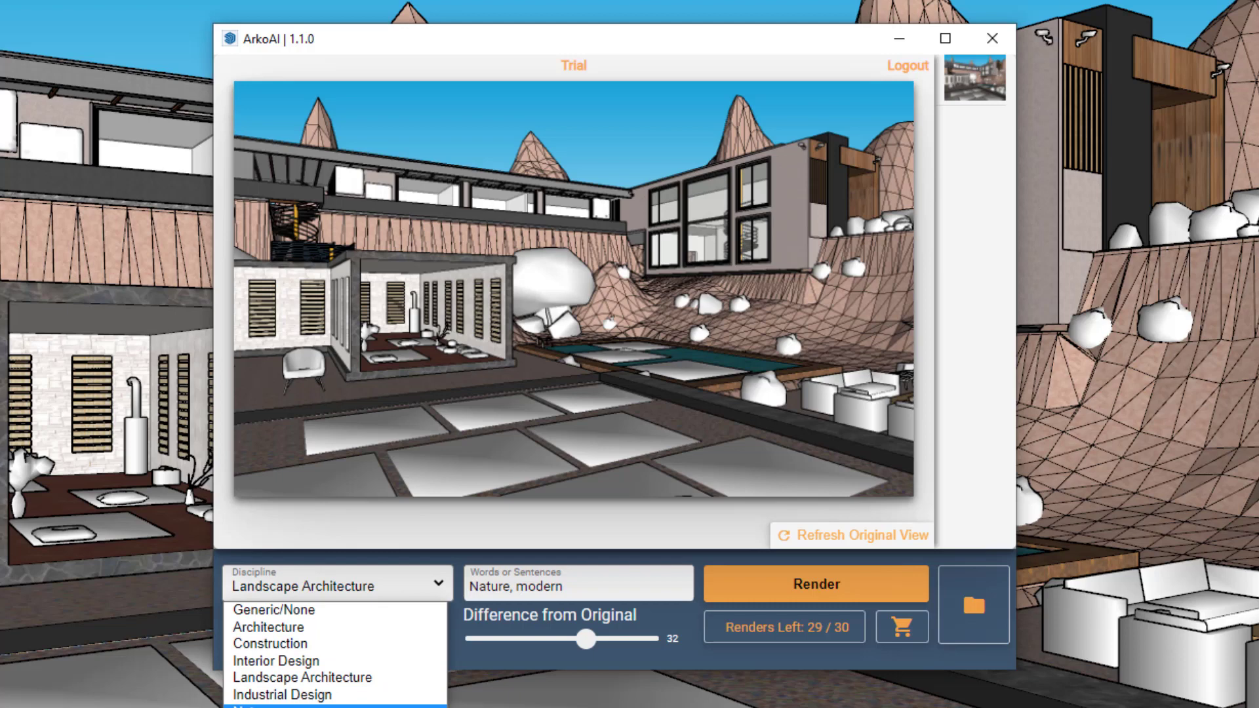
pyautogui.click(284, 627)
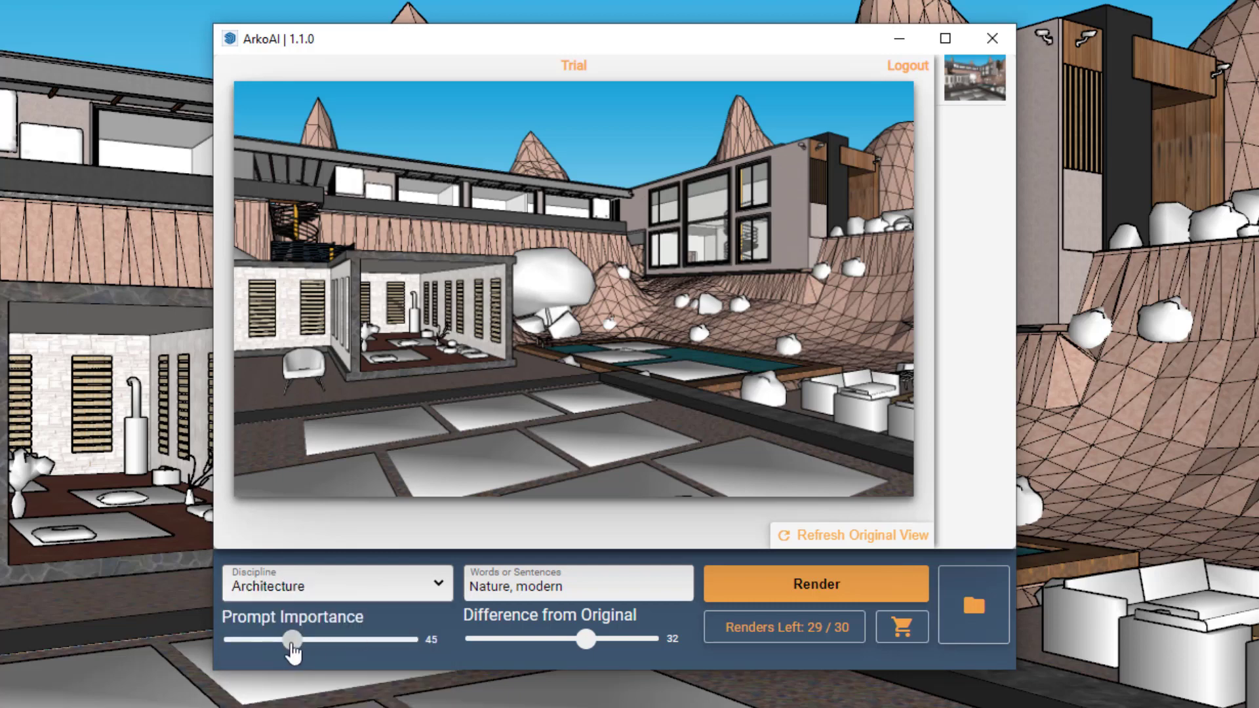
# Set Prompt Importance to 80 and Difference from Original to 72, and change the prompt to 'Nature, Realistic'.
pyautogui.moveTo(292, 649); pyautogui.dragTo(376, 651)
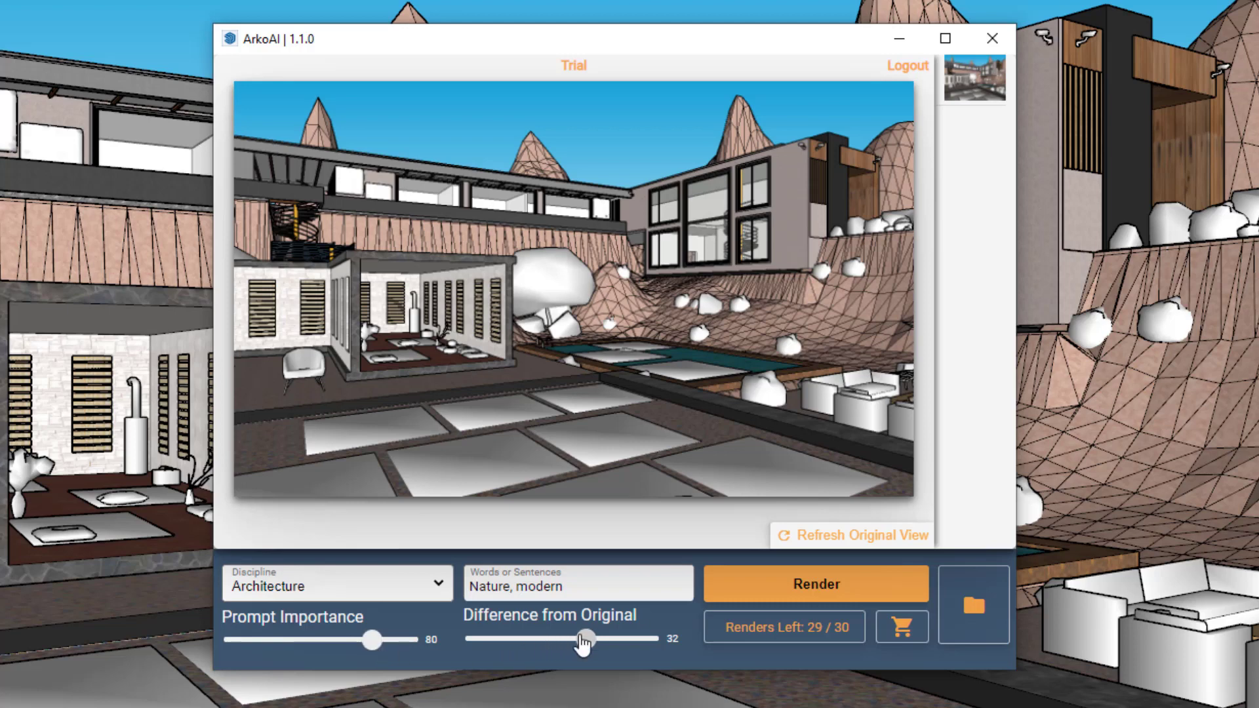
pyautogui.moveTo(583, 643)
pyautogui.mouseDown()
pyautogui.moveTo(666, 649)
pyautogui.moveTo(603, 652)
pyautogui.mouseUp()
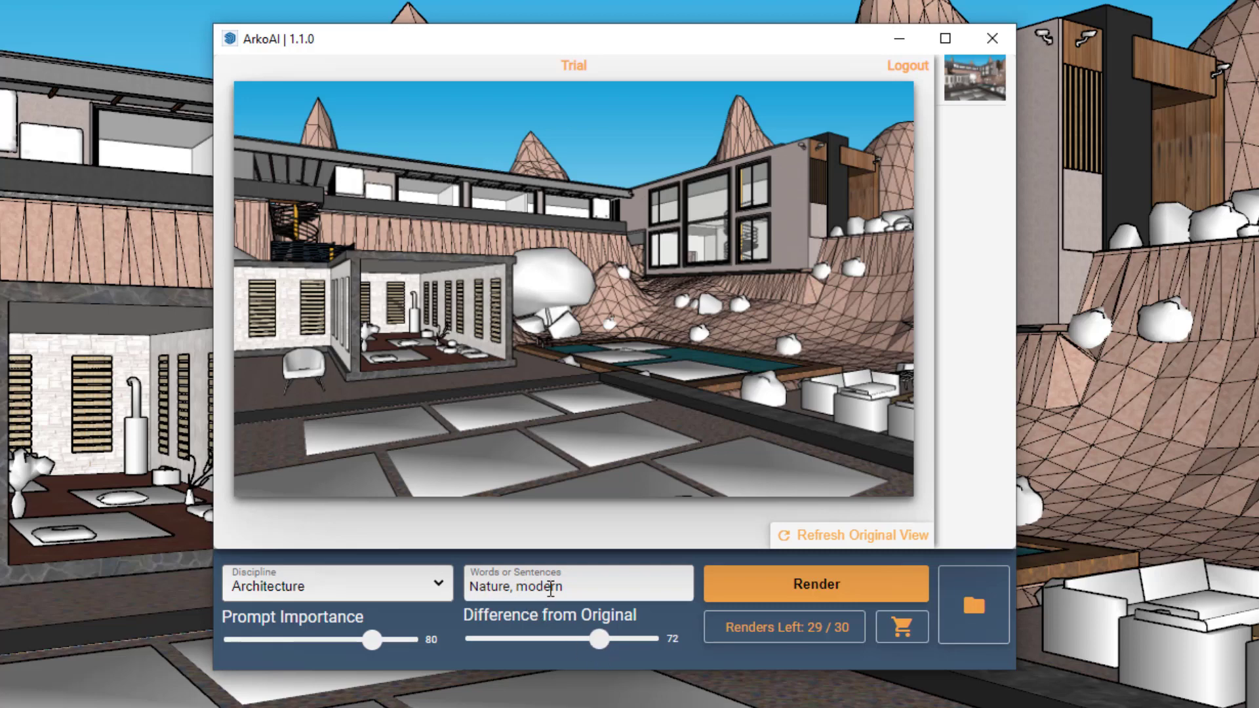
pyautogui.moveTo(577, 588); pyautogui.dragTo(447, 592)
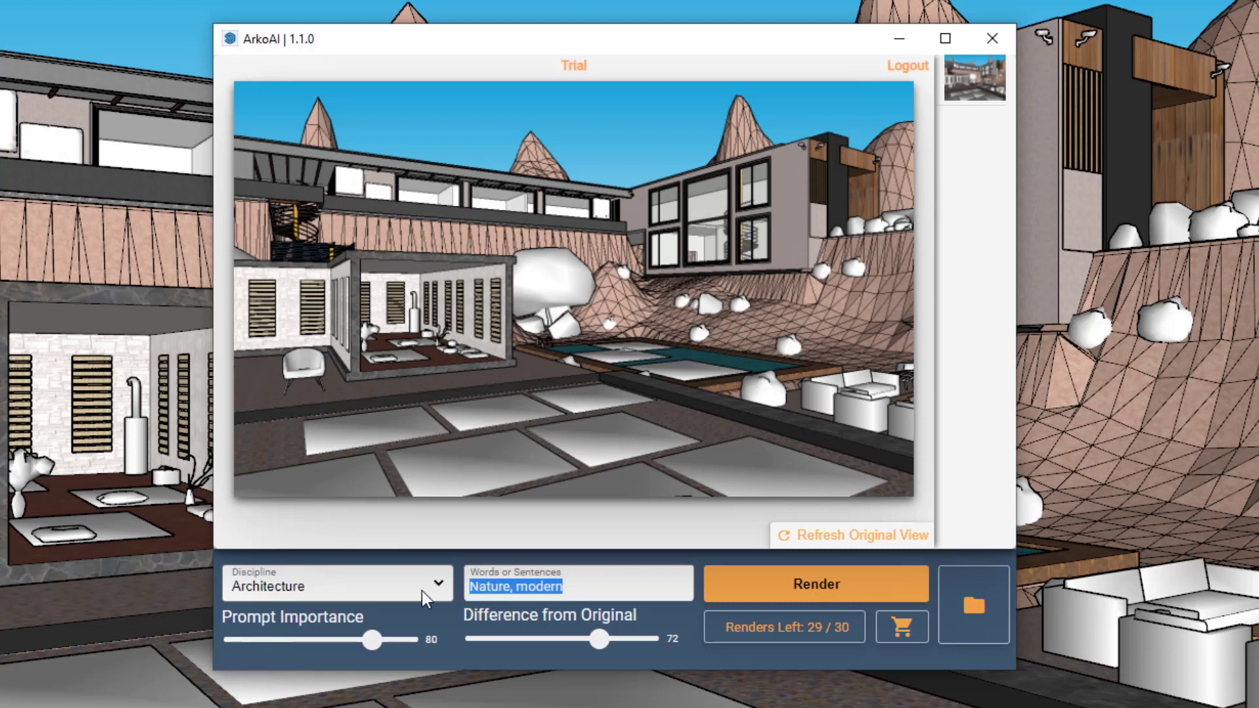
pyautogui.write('Natu')
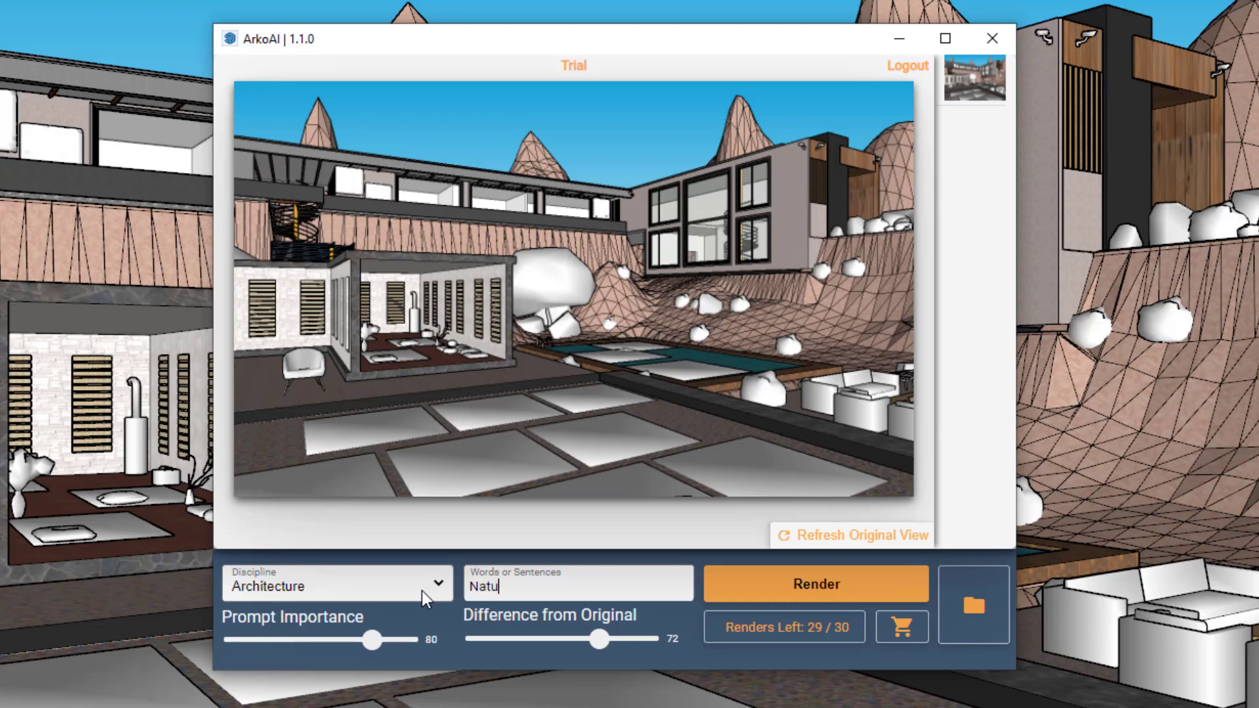
pyautogui.write('re, Realistic')
# Open the ArkoAI render output folder and view the saved render image.
pyautogui.click(943, 602)
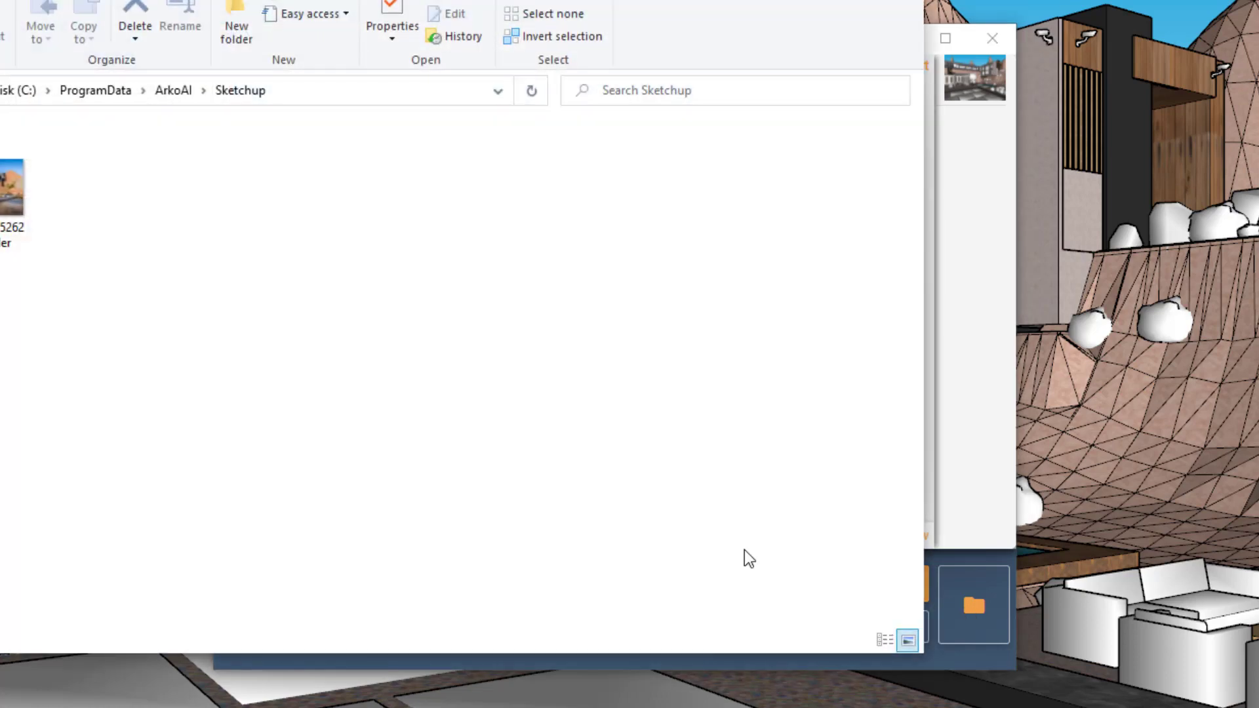
pyautogui.click(10, 211)
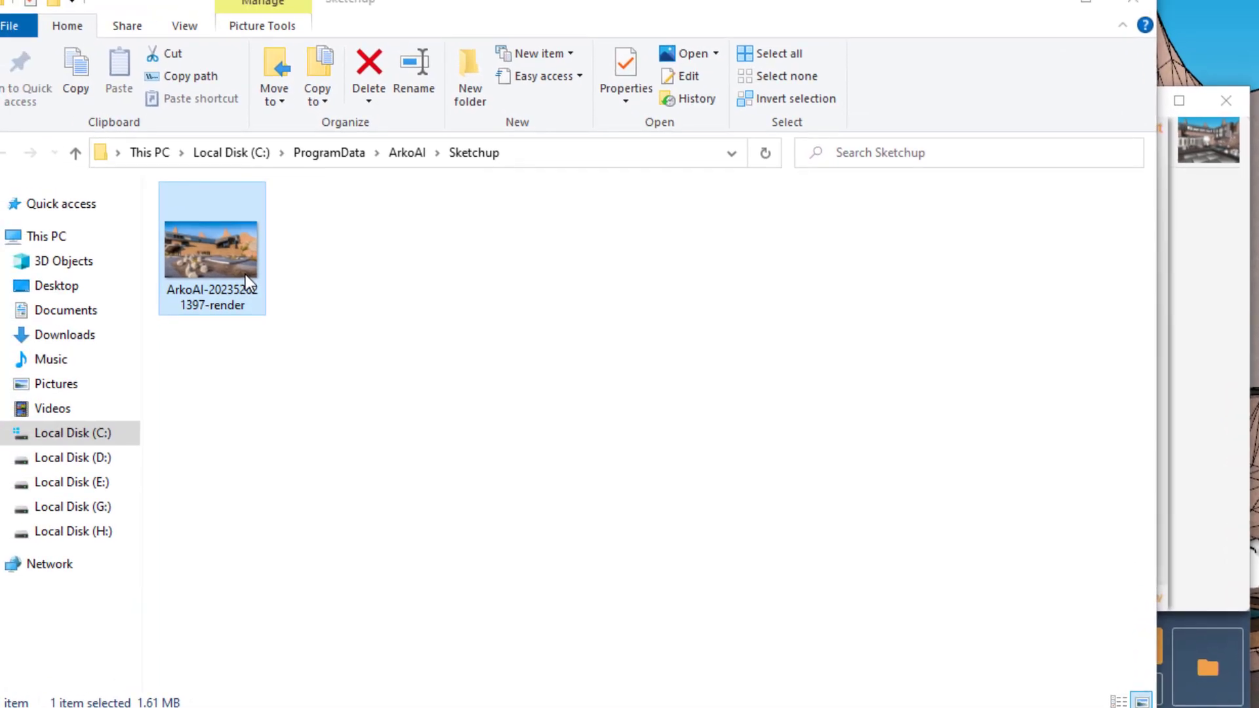
pyautogui.doubleClick(246, 275)
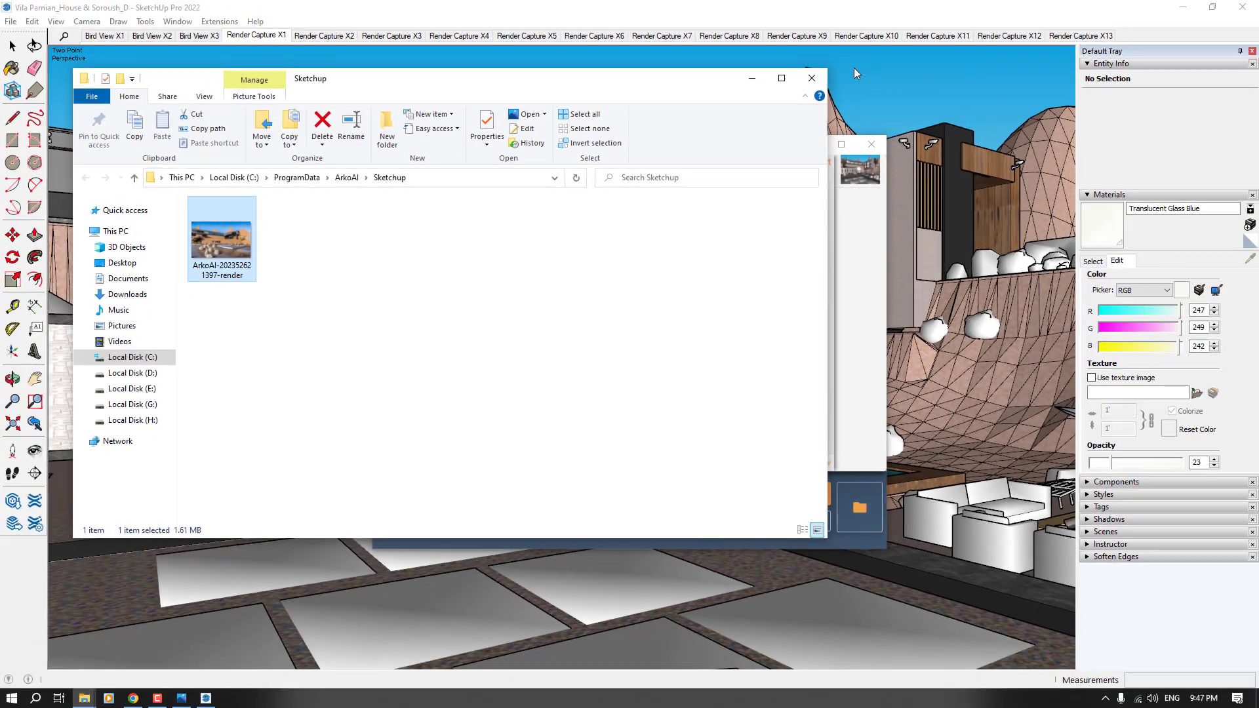
# Close the render folder, view Render Capture X1 from the project folder, then minimize both windows.
pyautogui.click(812, 77)
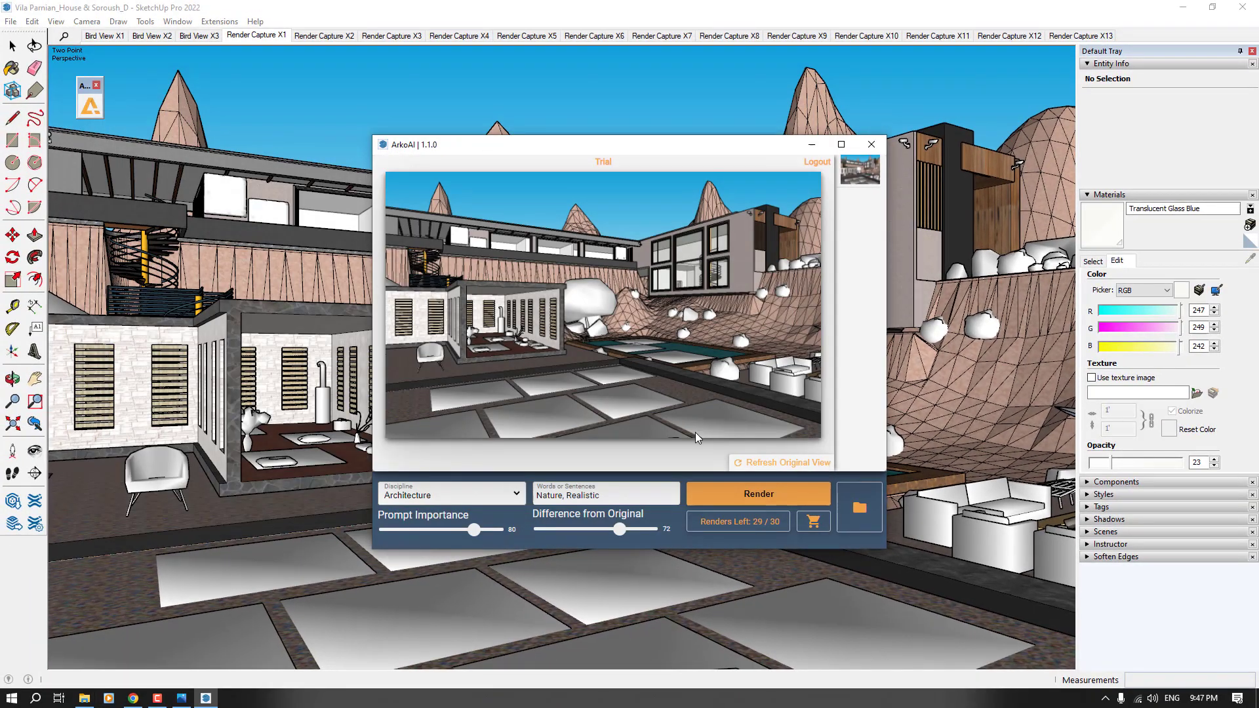
pyautogui.click(90, 701)
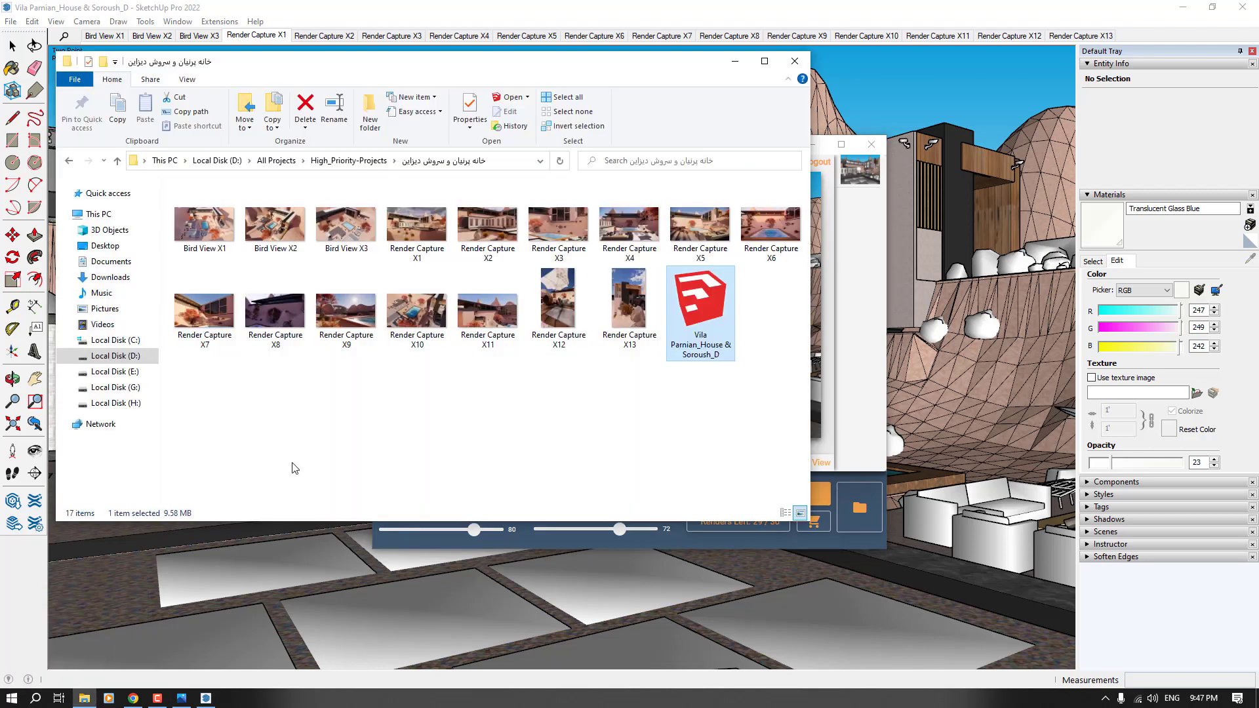
pyautogui.click(443, 228)
pyautogui.doubleClick(442, 226)
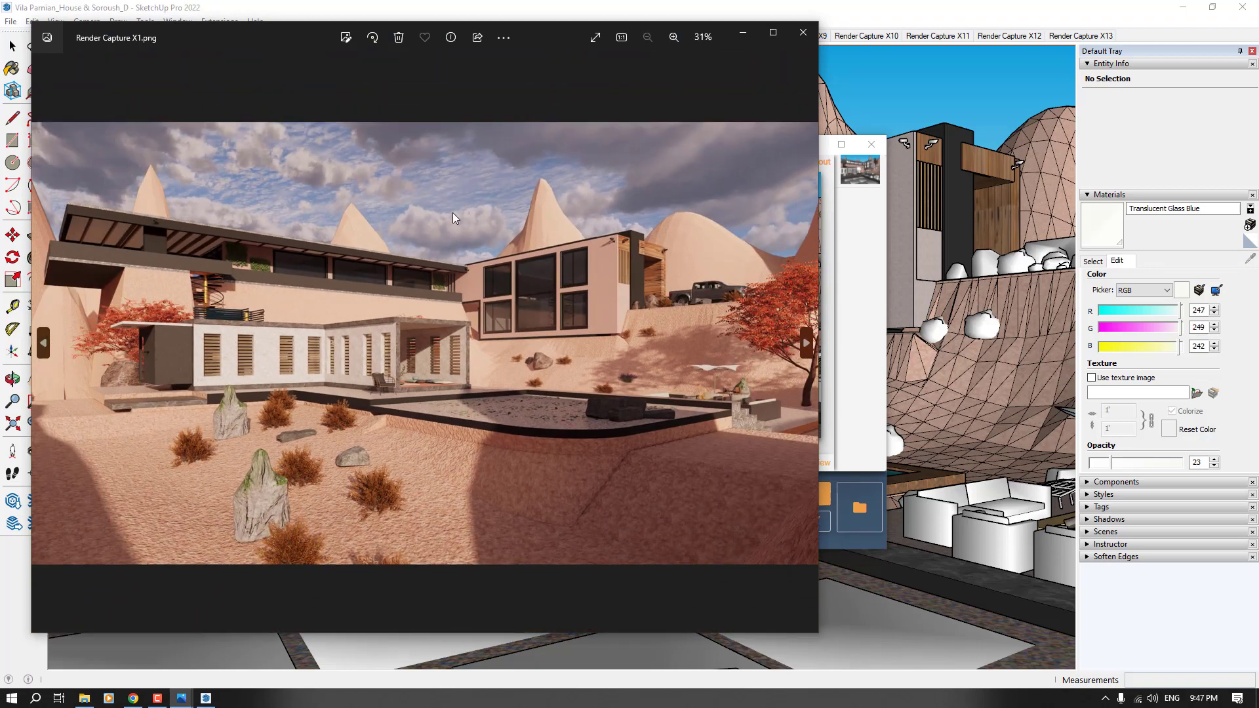
pyautogui.click(743, 36)
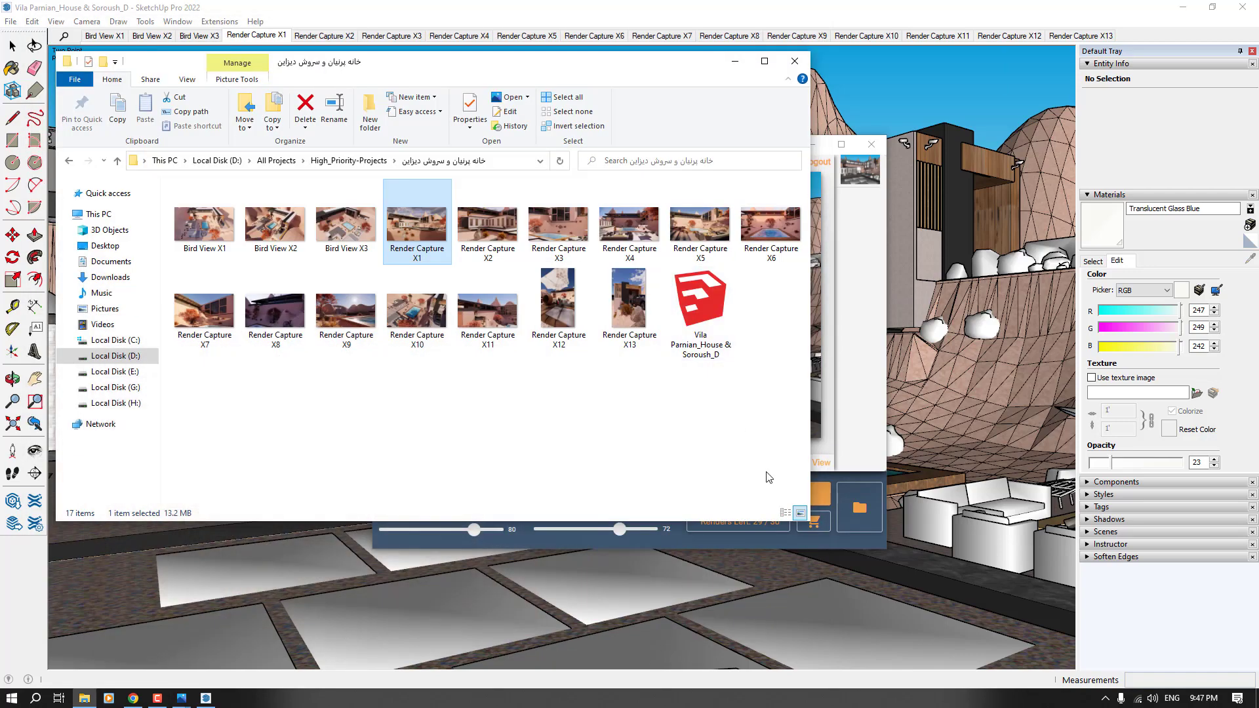
pyautogui.click(728, 56)
# Render the current ground-level view with ArkoAI and open the saved renders folder.
pyautogui.click(757, 498)
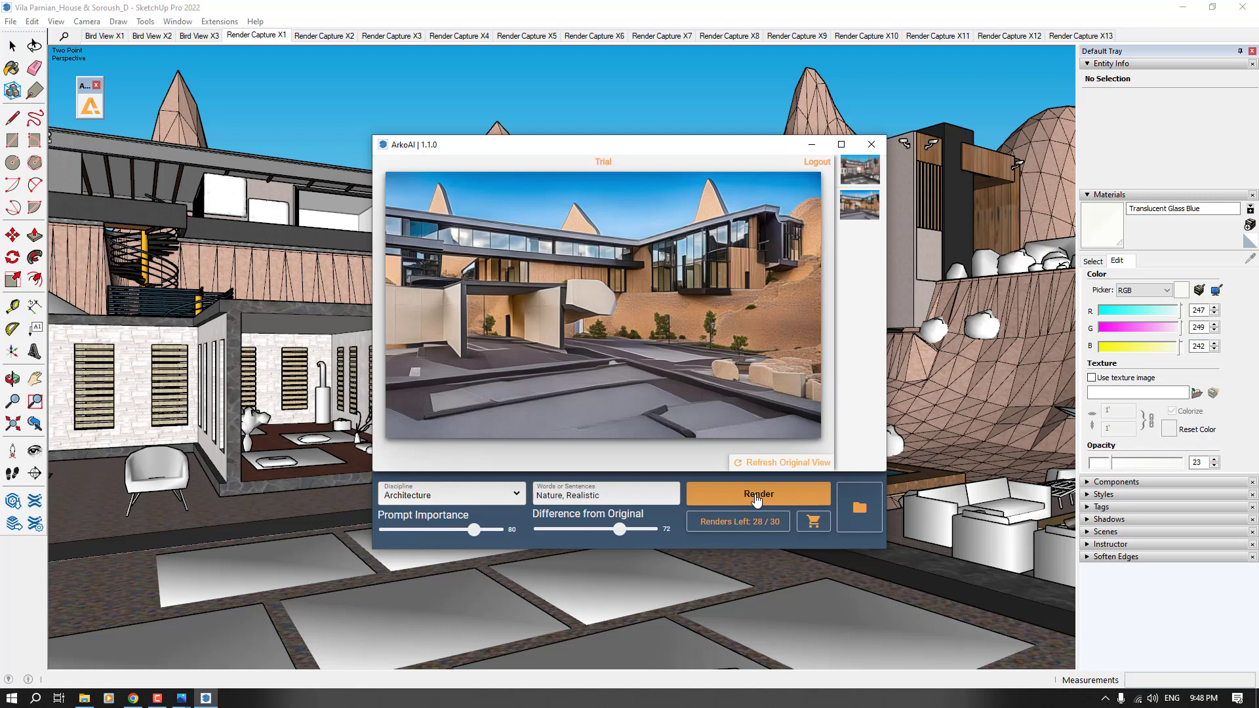
pyautogui.click(860, 507)
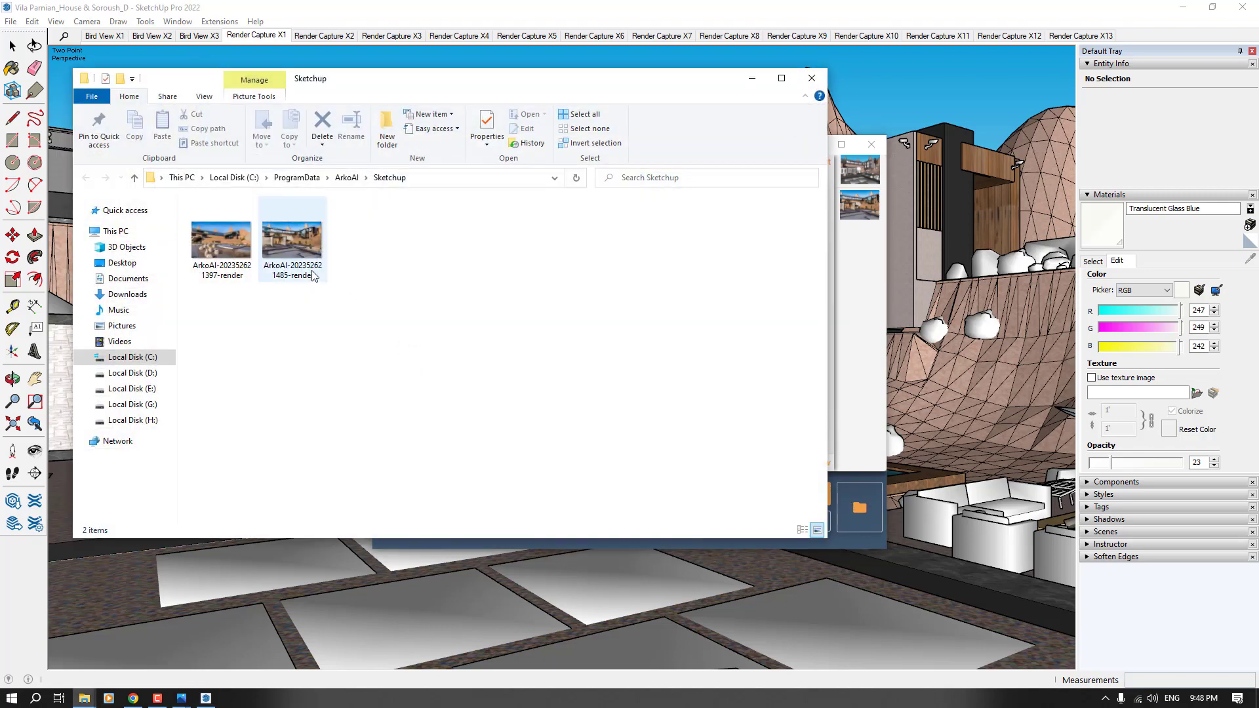
# Open the second ArkoAI render maximised in Photos, zoom to inspect it, then snap it right.
pyautogui.doubleClick(313, 274)
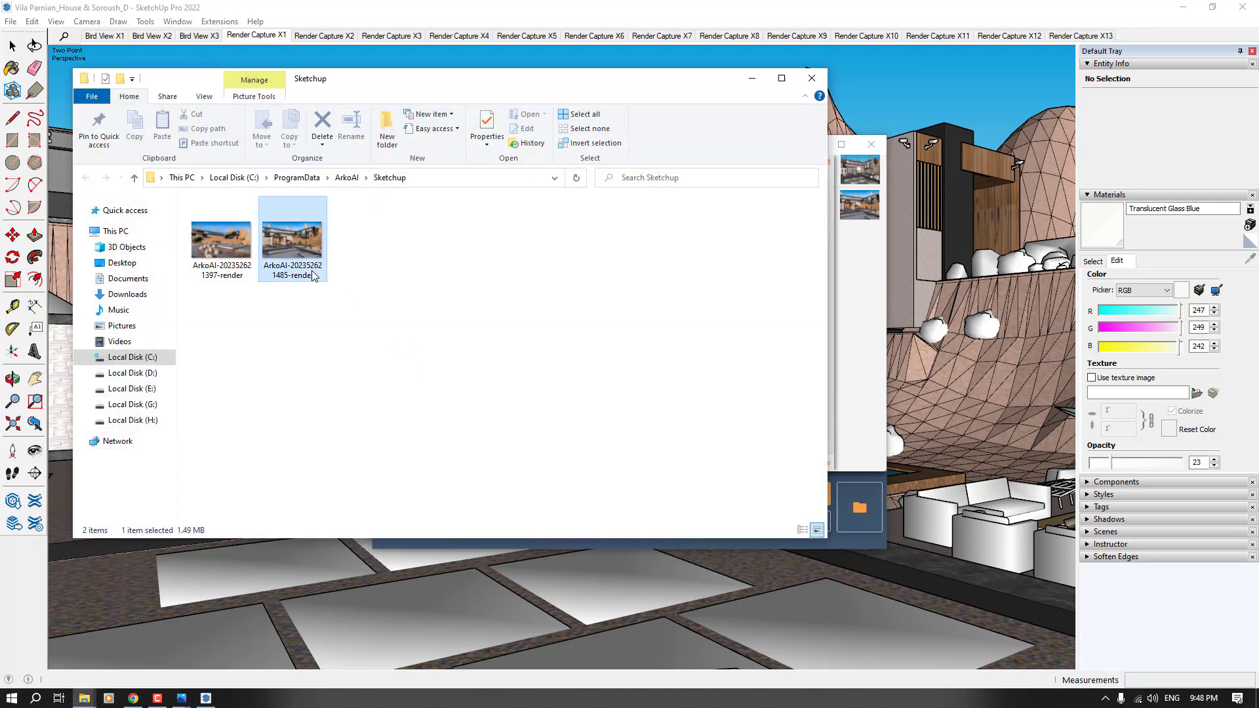
pyautogui.scroll(2, 295, 373)
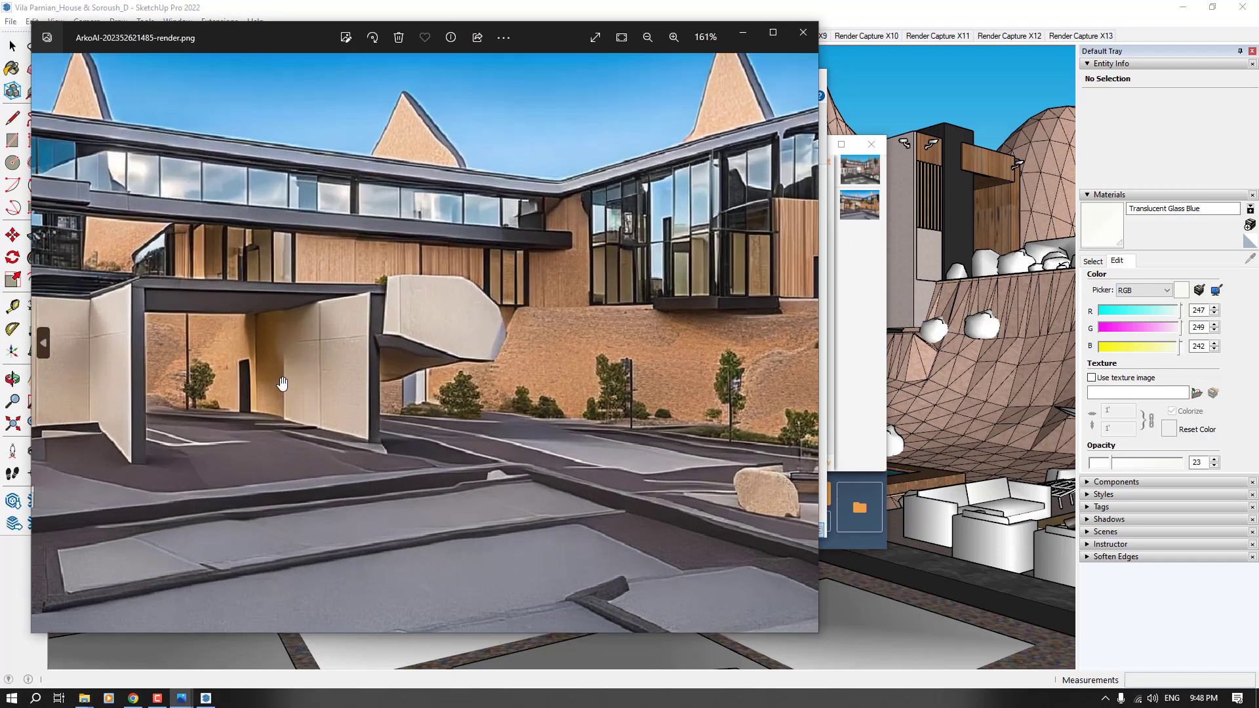
pyautogui.scroll(-2, 361, 378)
pyautogui.click(773, 33)
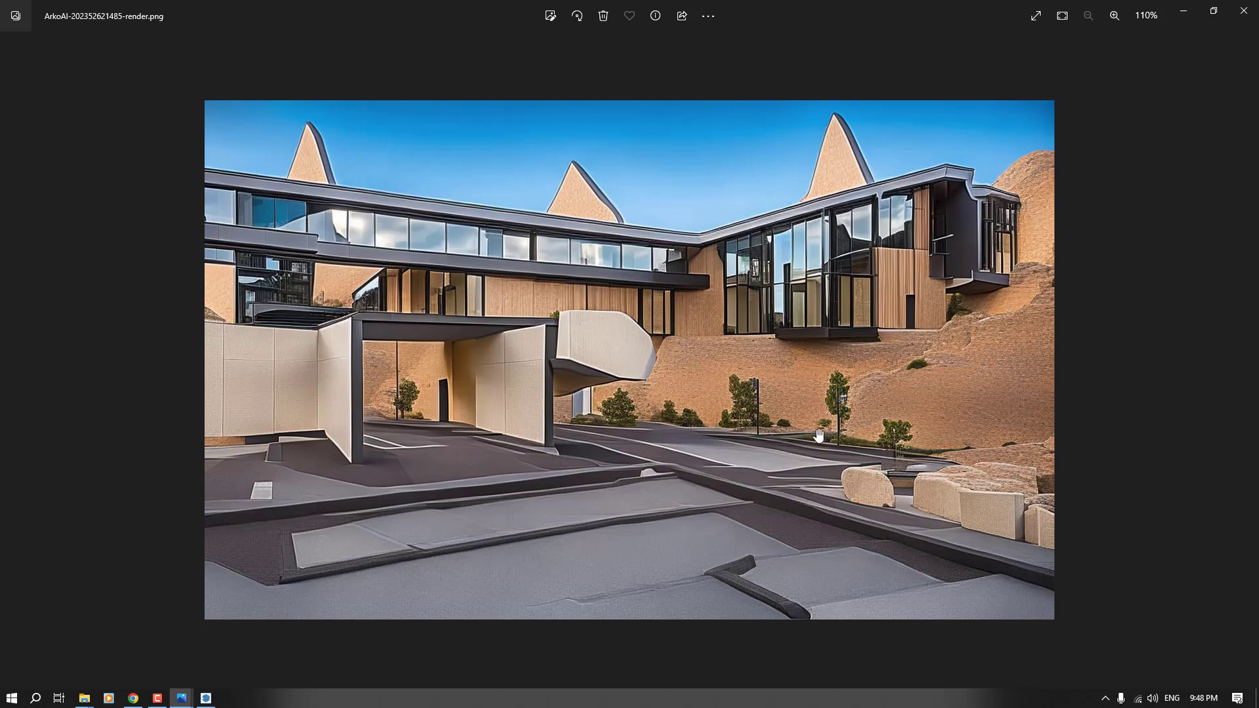
pyautogui.scroll(2, 820, 436)
pyautogui.scroll(-2, 558, 298)
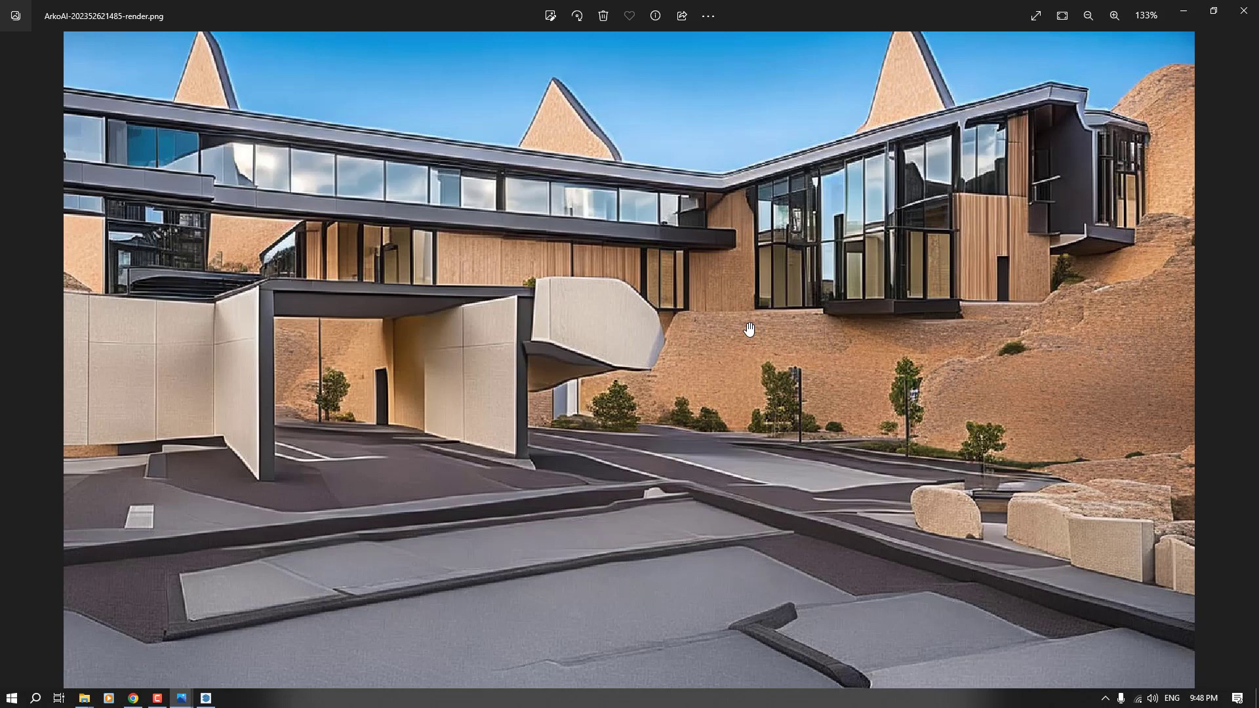
pyautogui.scroll(-1, 575, 359)
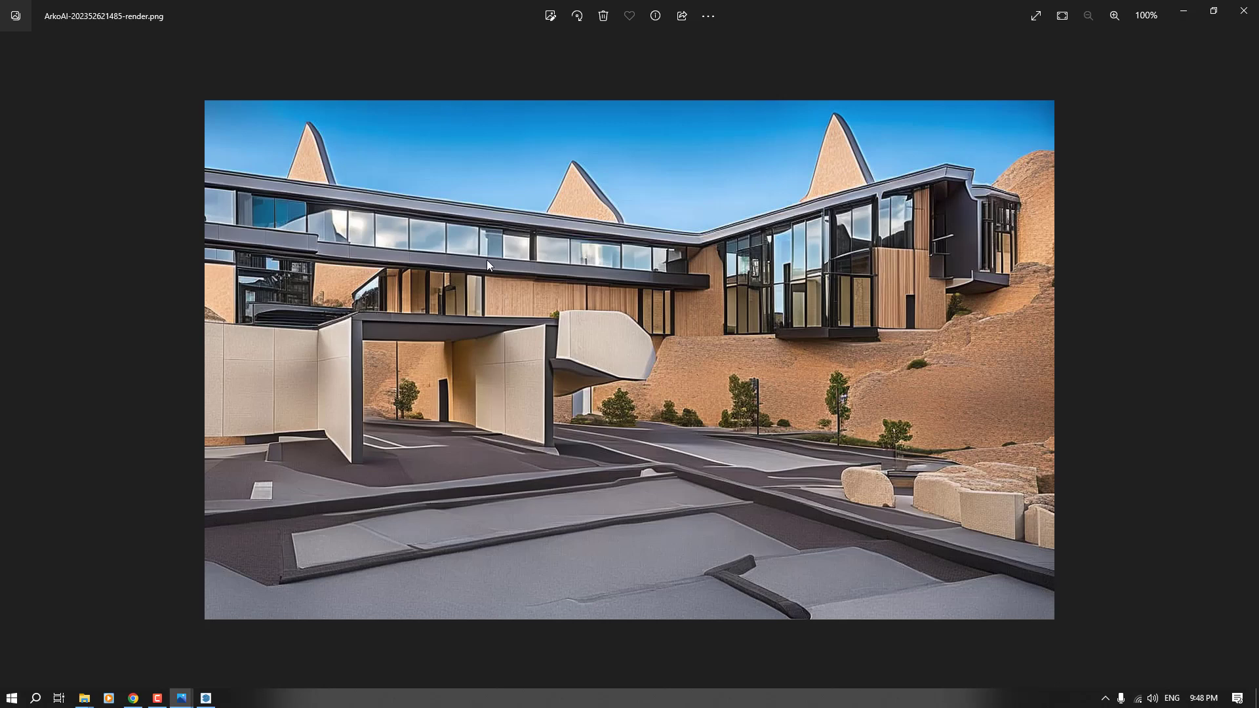
pyautogui.press('super+Right')
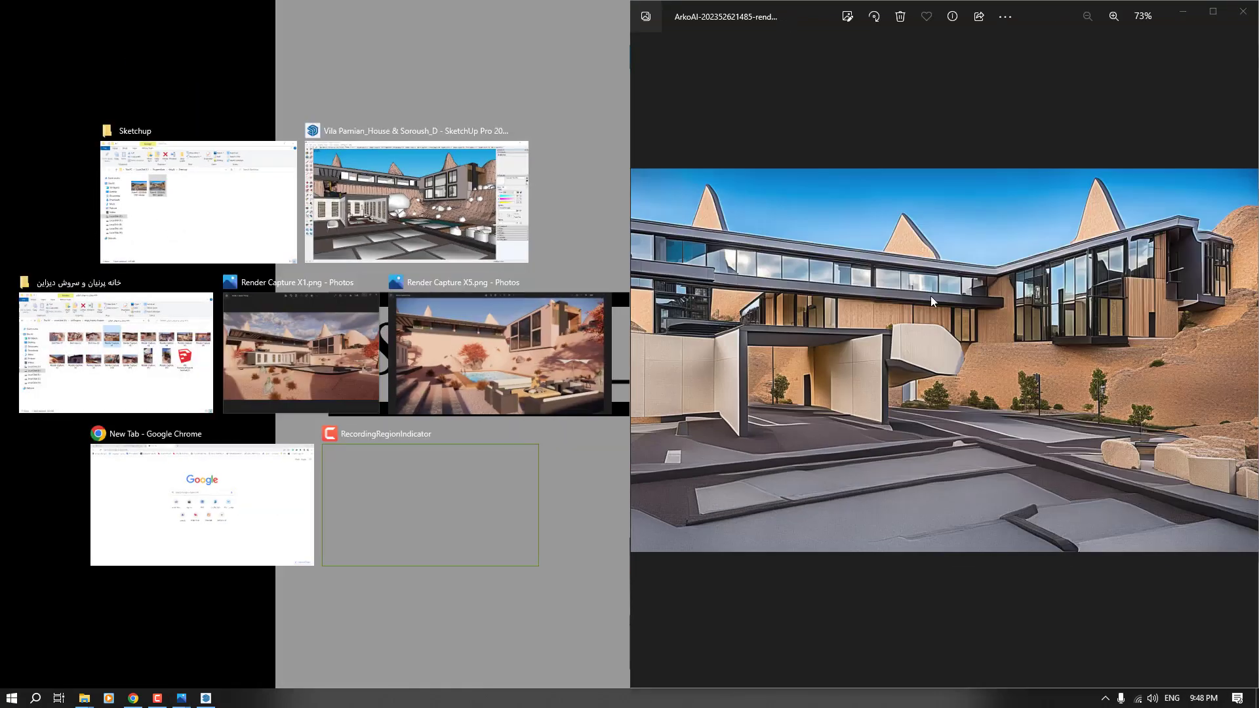
# Place Render Capture X1 on the left beside the ArkoAI render and zoom to compare.
pyautogui.click(472, 363)
pyautogui.press('Left')
pyautogui.press('Left')
pyautogui.press('Left')
pyautogui.press('Left')
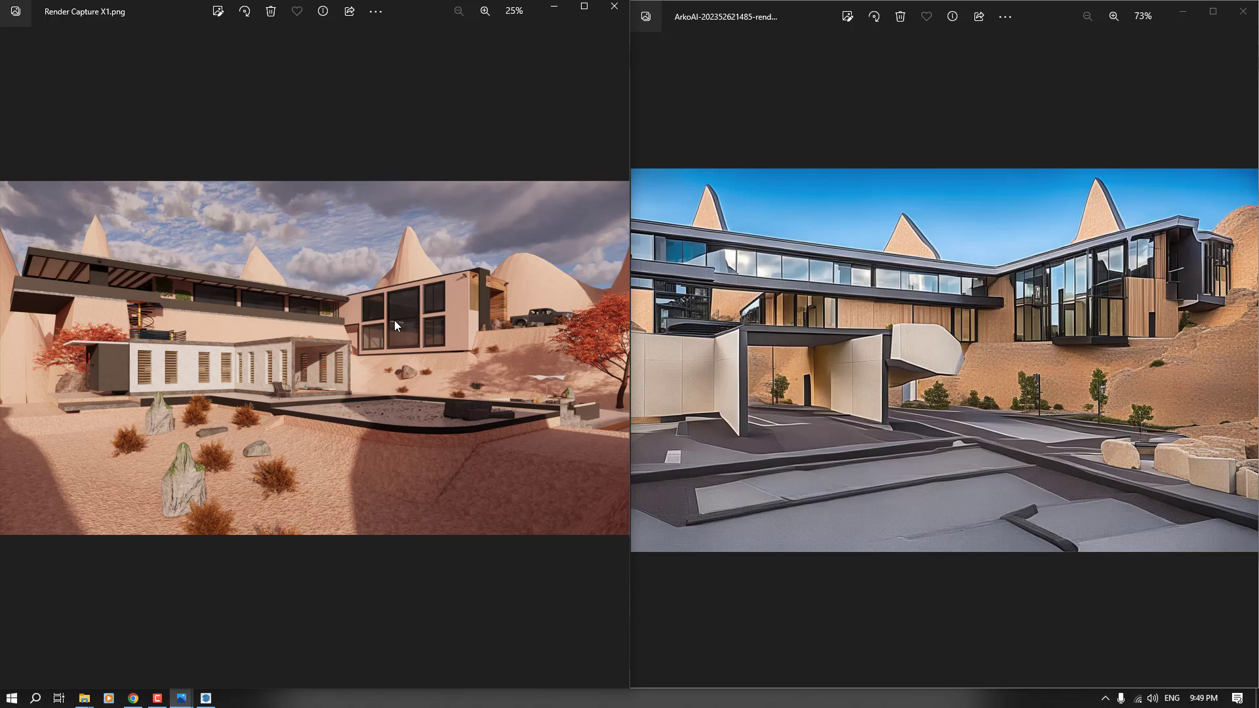
pyautogui.scroll(5, 404, 316)
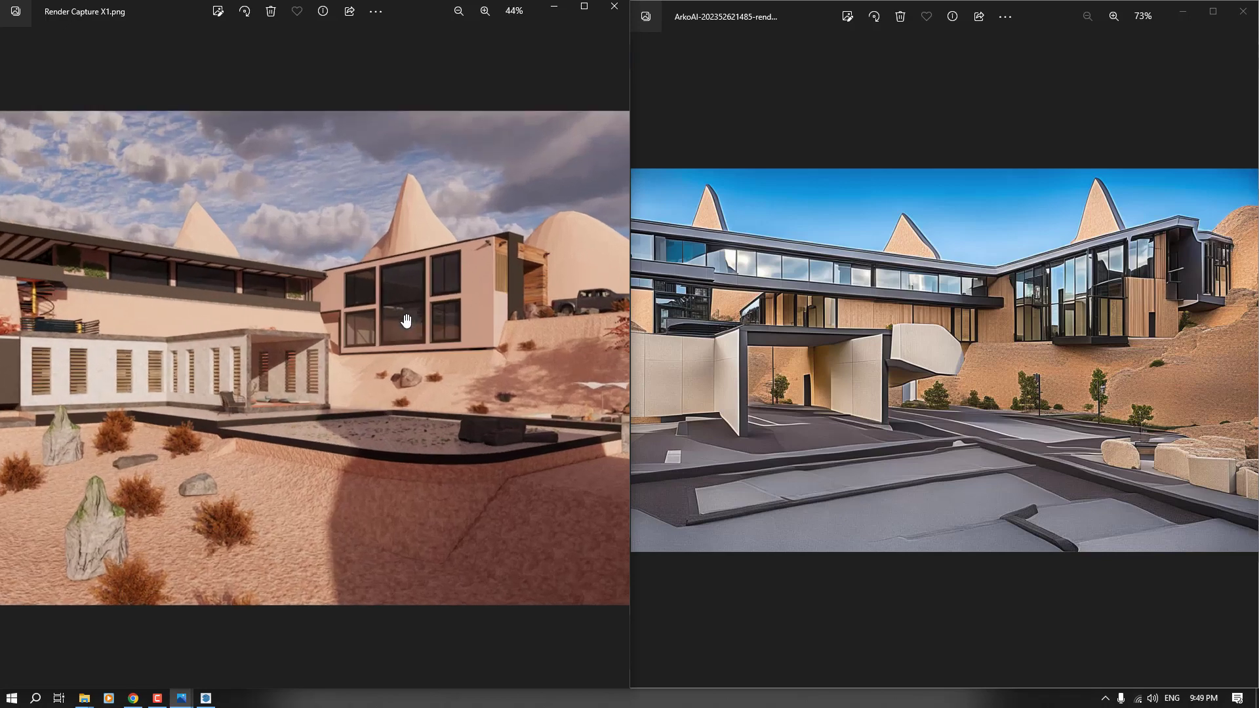
pyautogui.scroll(-4, 388, 418)
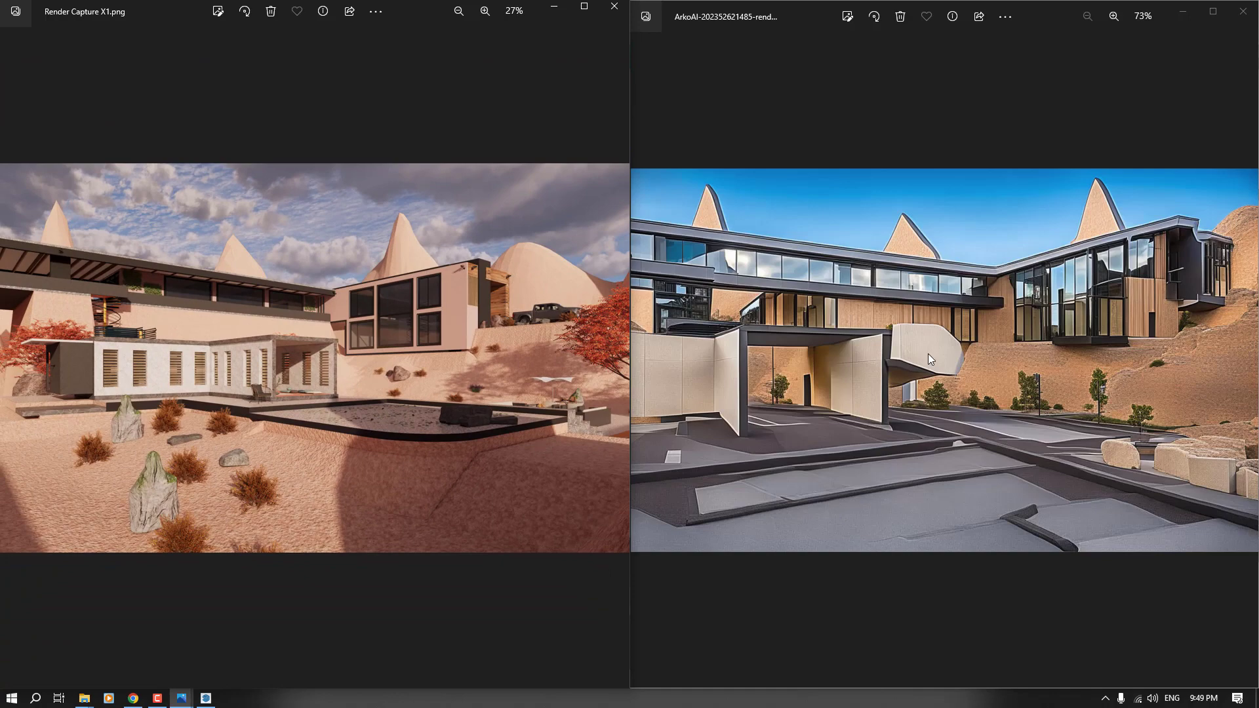
pyautogui.scroll(2, 932, 359)
pyautogui.scroll(-2, 1051, 354)
# Enlarge the ArkoAI render to inspect it, then minimise both Photos windows and Explorer.
pyautogui.click(1213, 11)
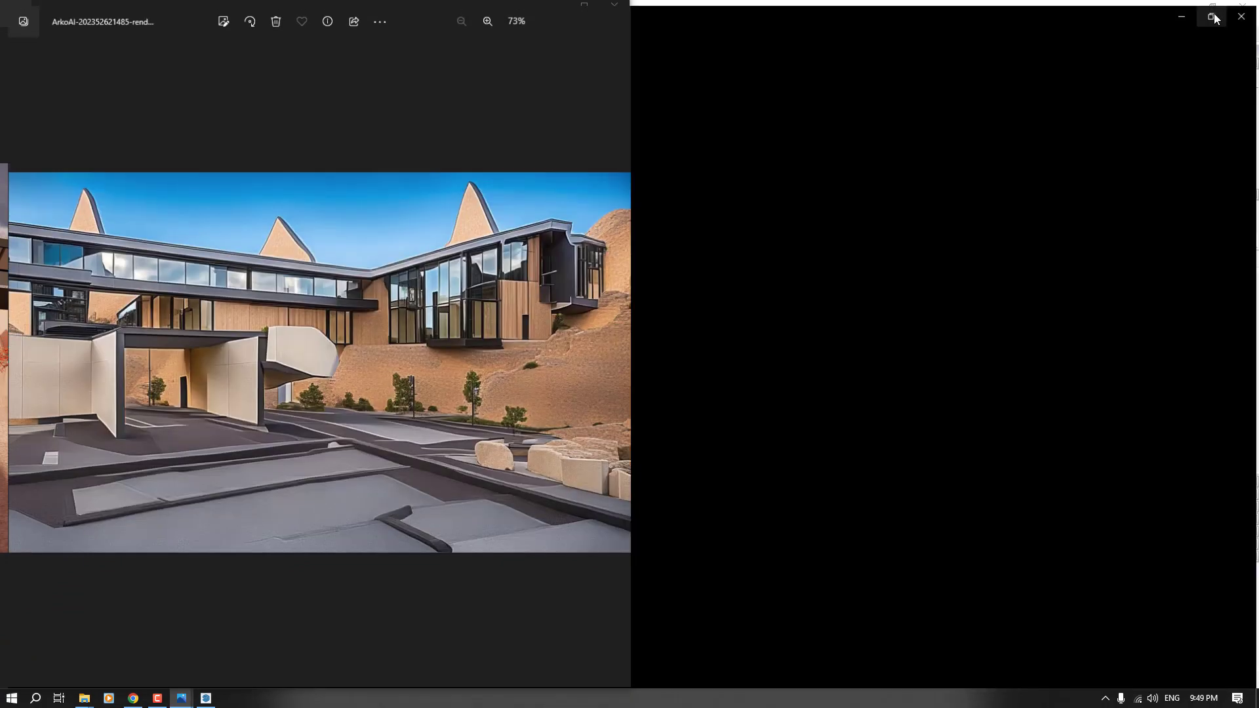
pyautogui.scroll(2, 621, 413)
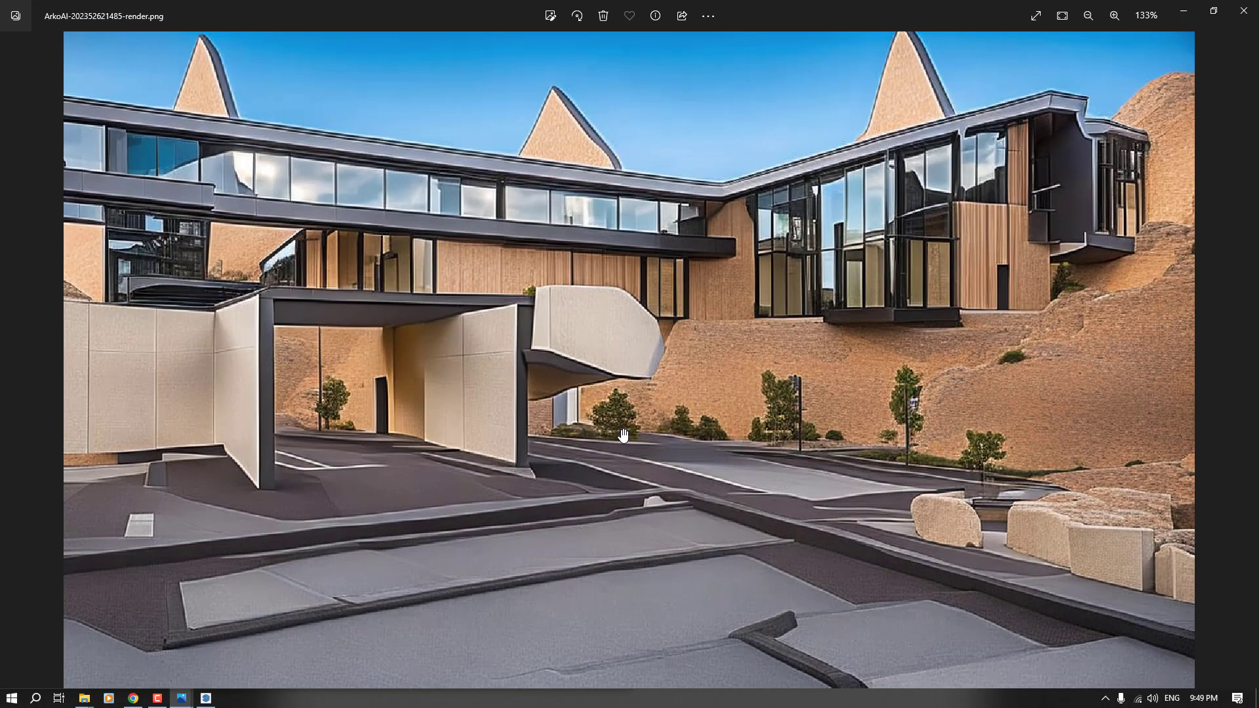
pyautogui.scroll(3, 622, 435)
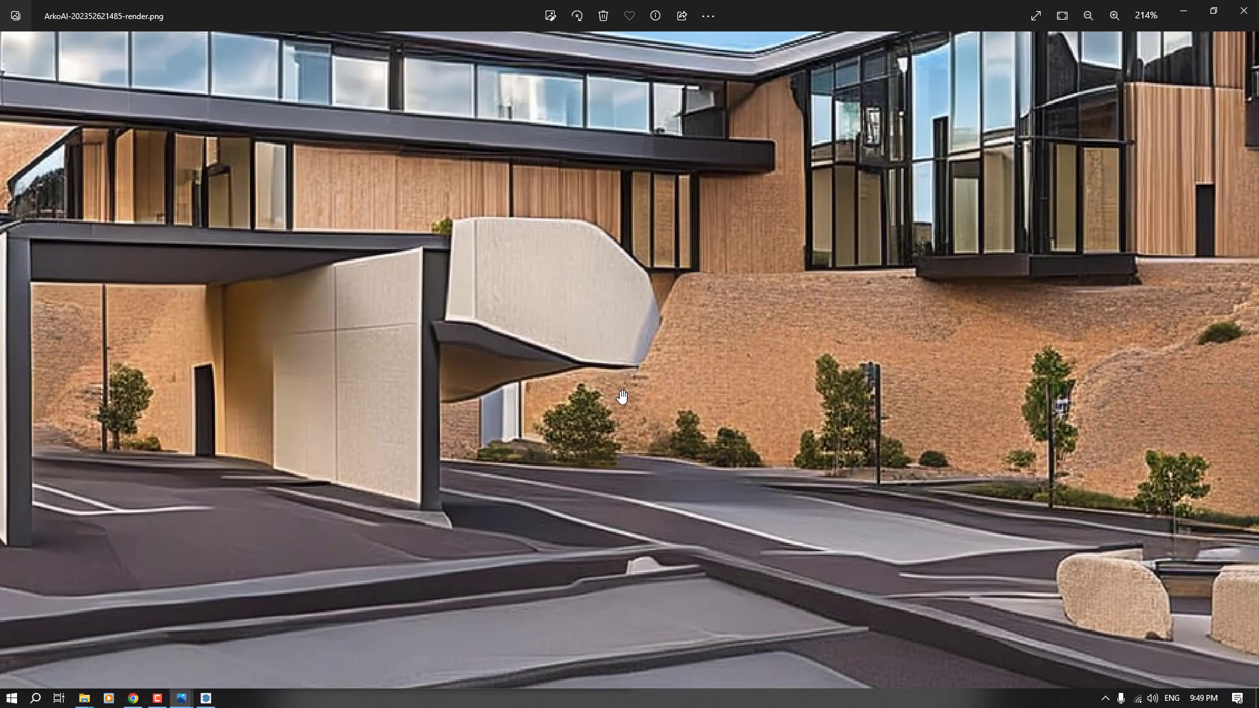
pyautogui.scroll(-3, 622, 397)
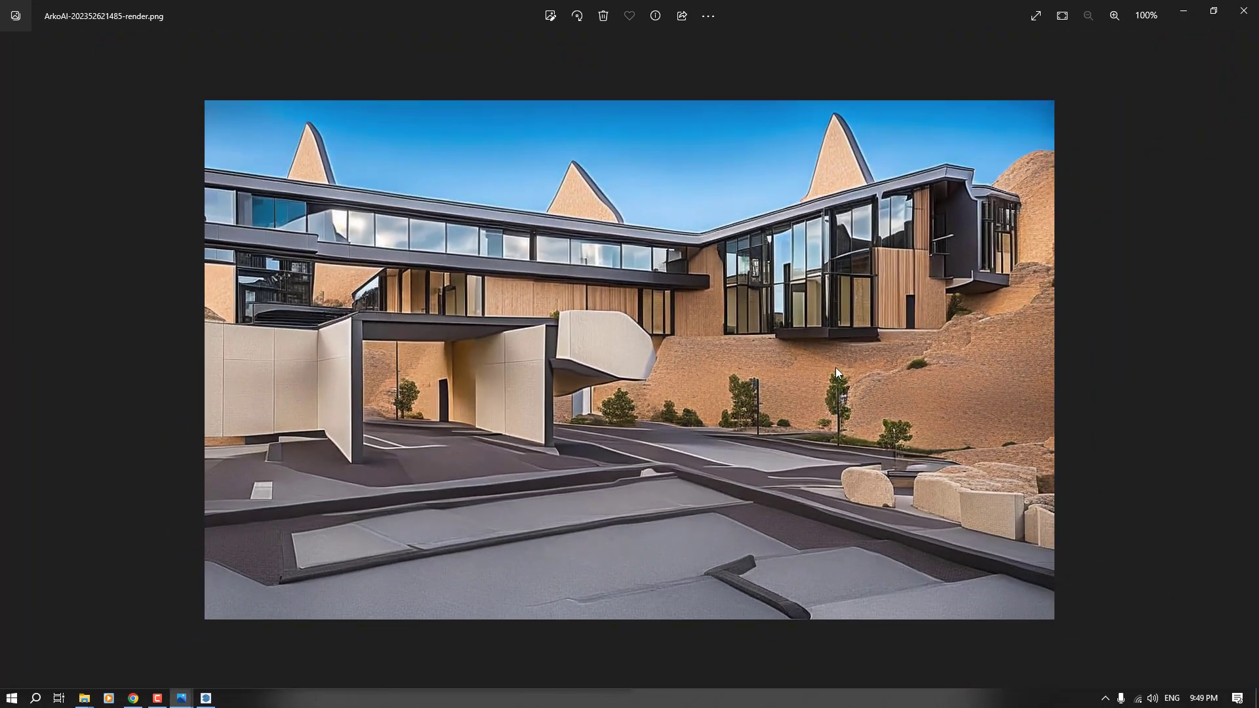
pyautogui.scroll(-1, 594, 431)
pyautogui.click(1185, 13)
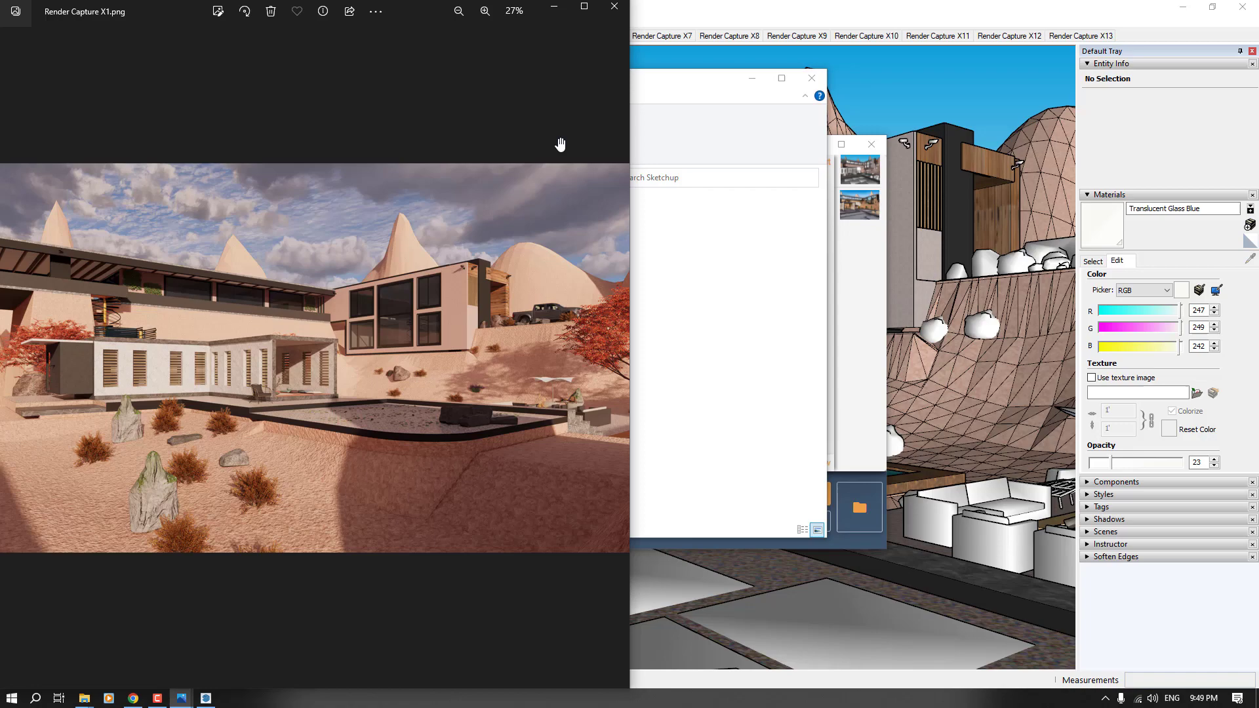
pyautogui.click(553, 11)
pyautogui.click(752, 78)
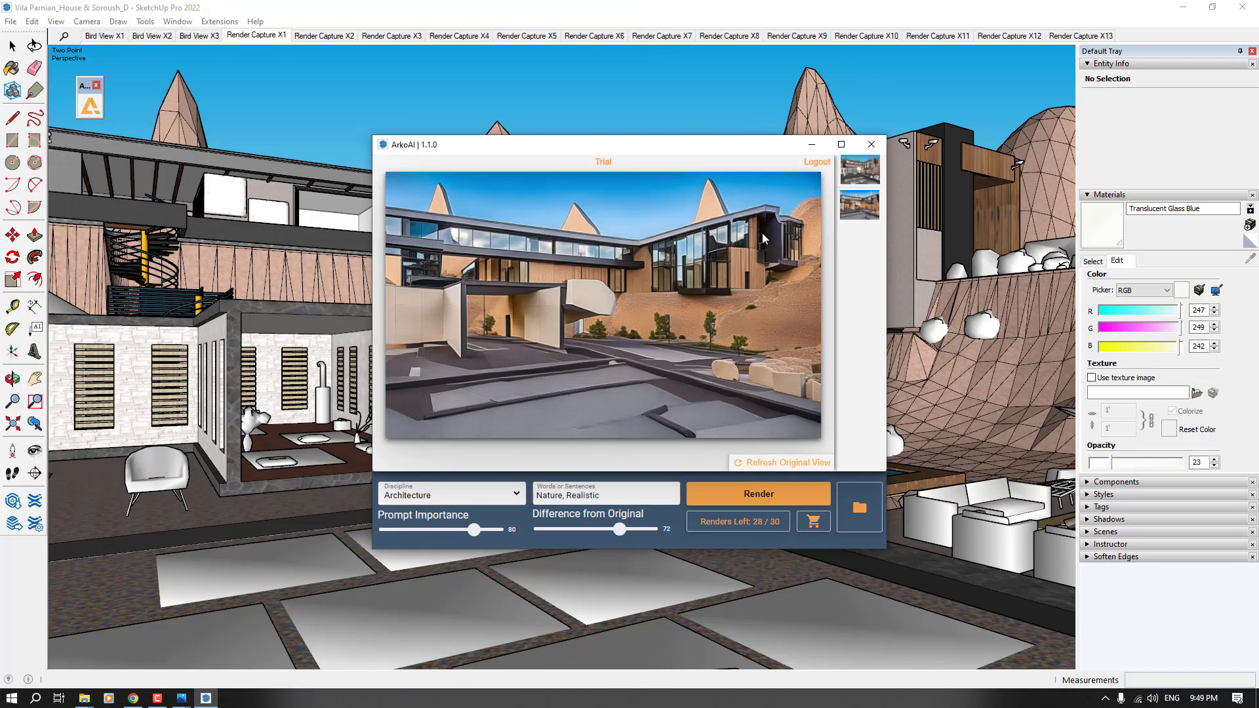
# Close the ArkoAI window and navigate close to the driveway and parked white car.
pyautogui.click(871, 144)
pyautogui.moveTo(615, 443); pyautogui.dragTo(517, 368, button='middle')
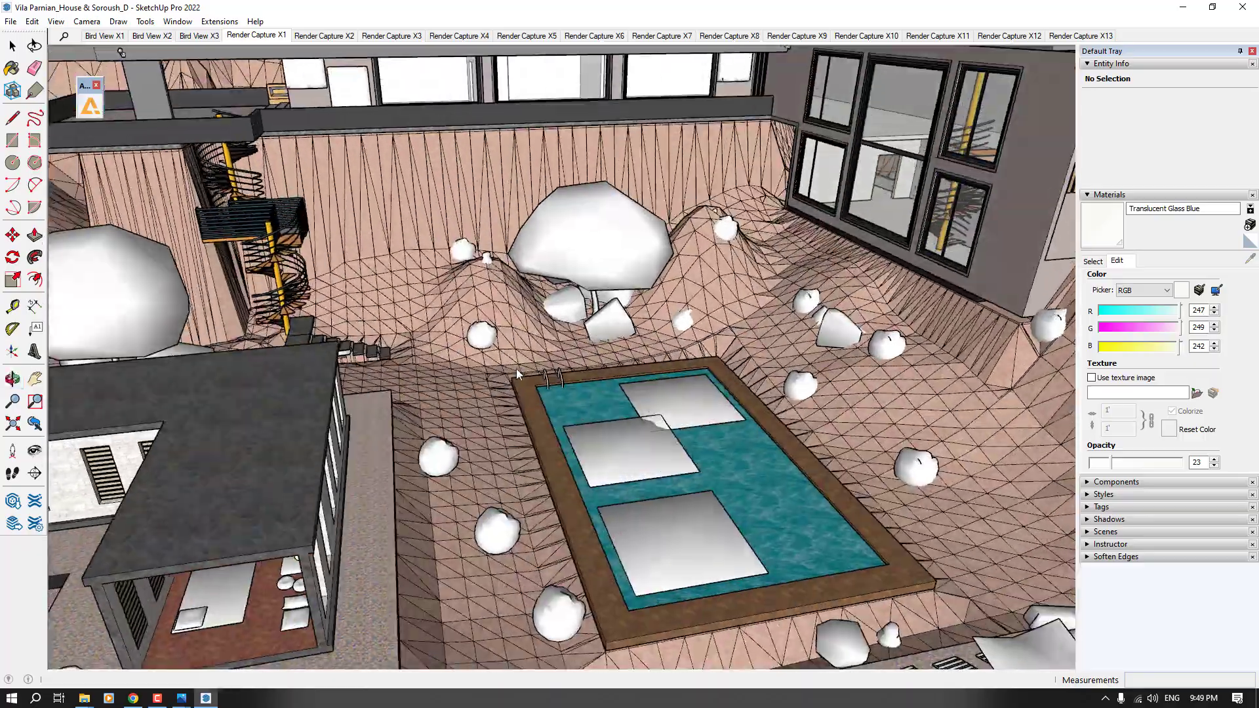
pyautogui.scroll(-10, 368, 342)
pyautogui.moveTo(368, 342); pyautogui.dragTo(380, 289, button='middle')
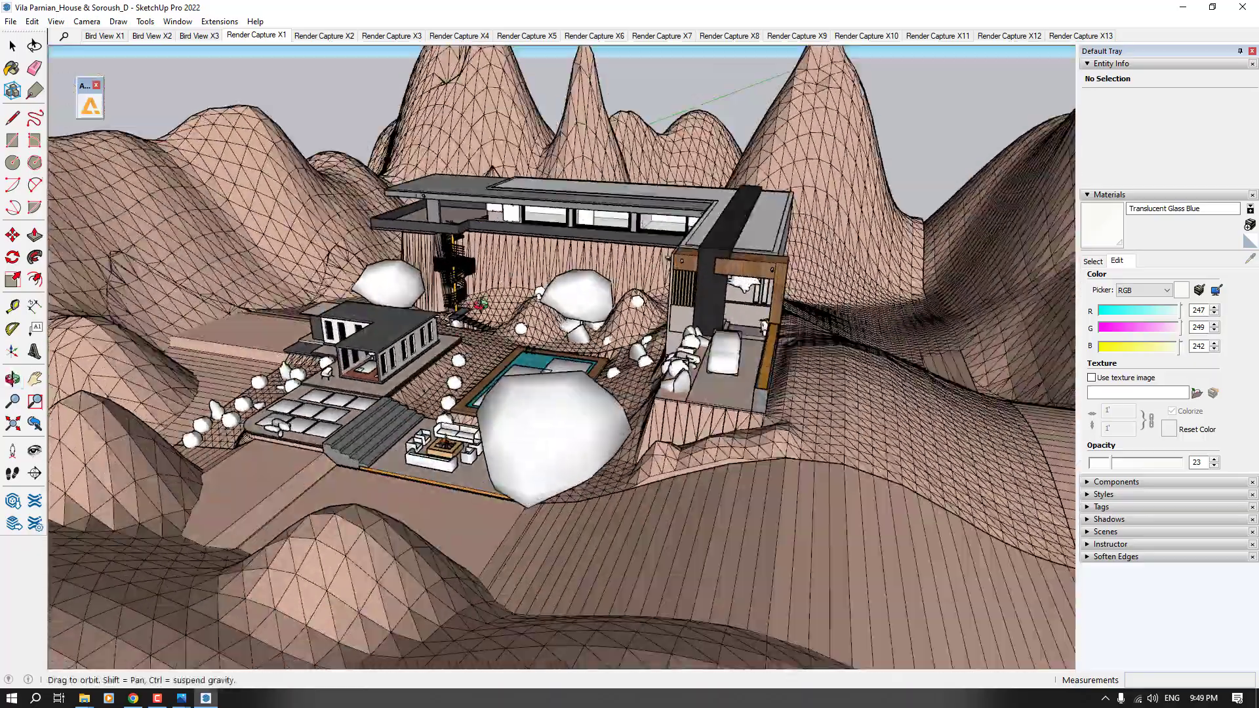
pyautogui.scroll(8, 762, 386)
pyautogui.moveTo(761, 386); pyautogui.dragTo(728, 374, button='middle')
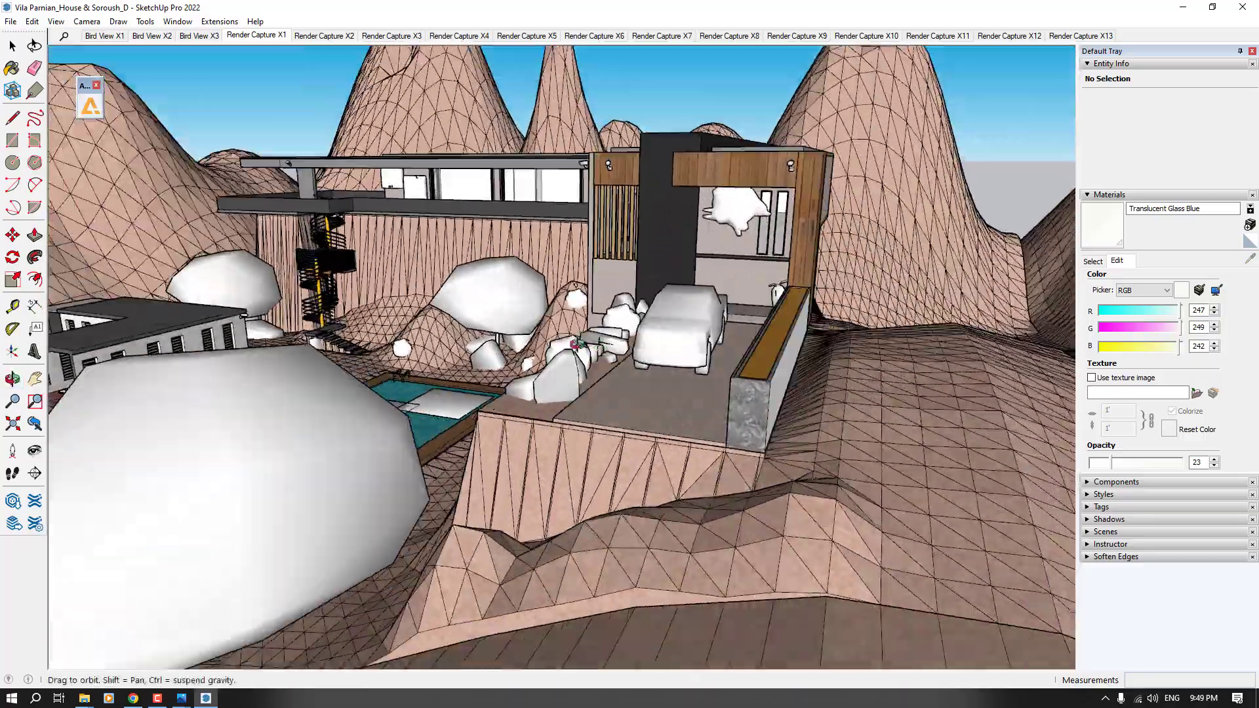
pyautogui.moveTo(574, 345); pyautogui.dragTo(647, 277, button='middle')
pyautogui.scroll(6, 591, 269)
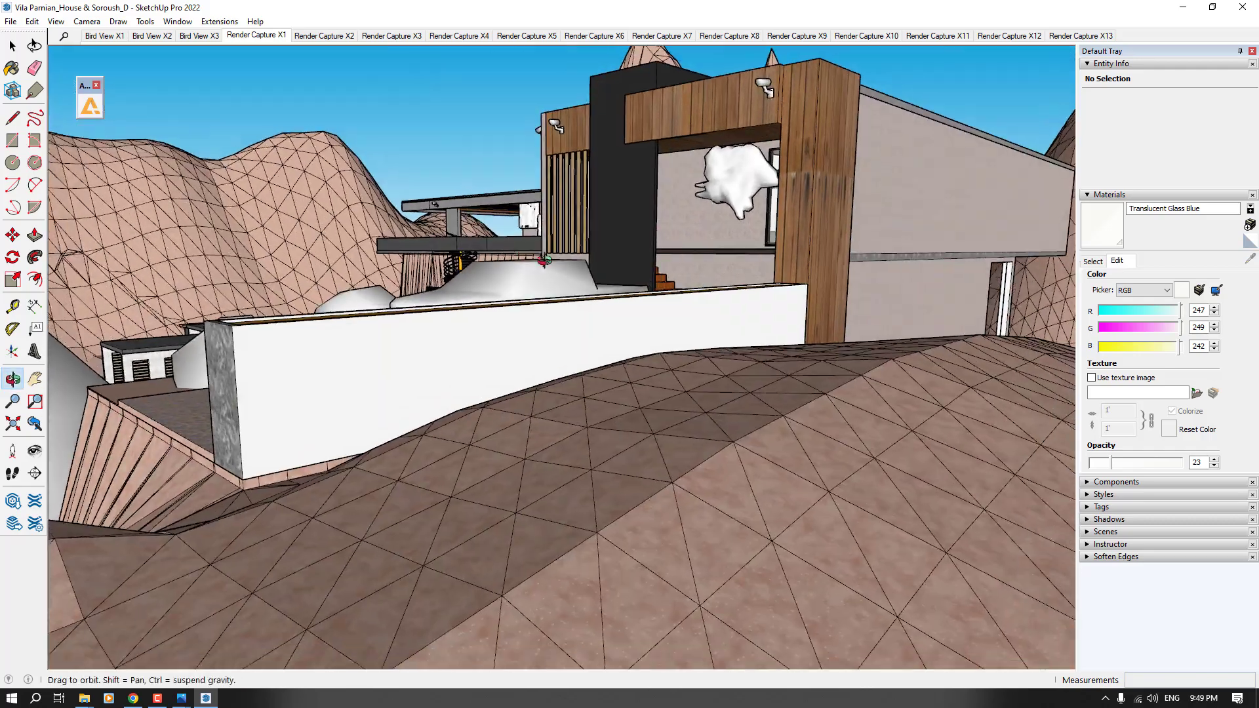
pyautogui.scroll(10, 545, 260)
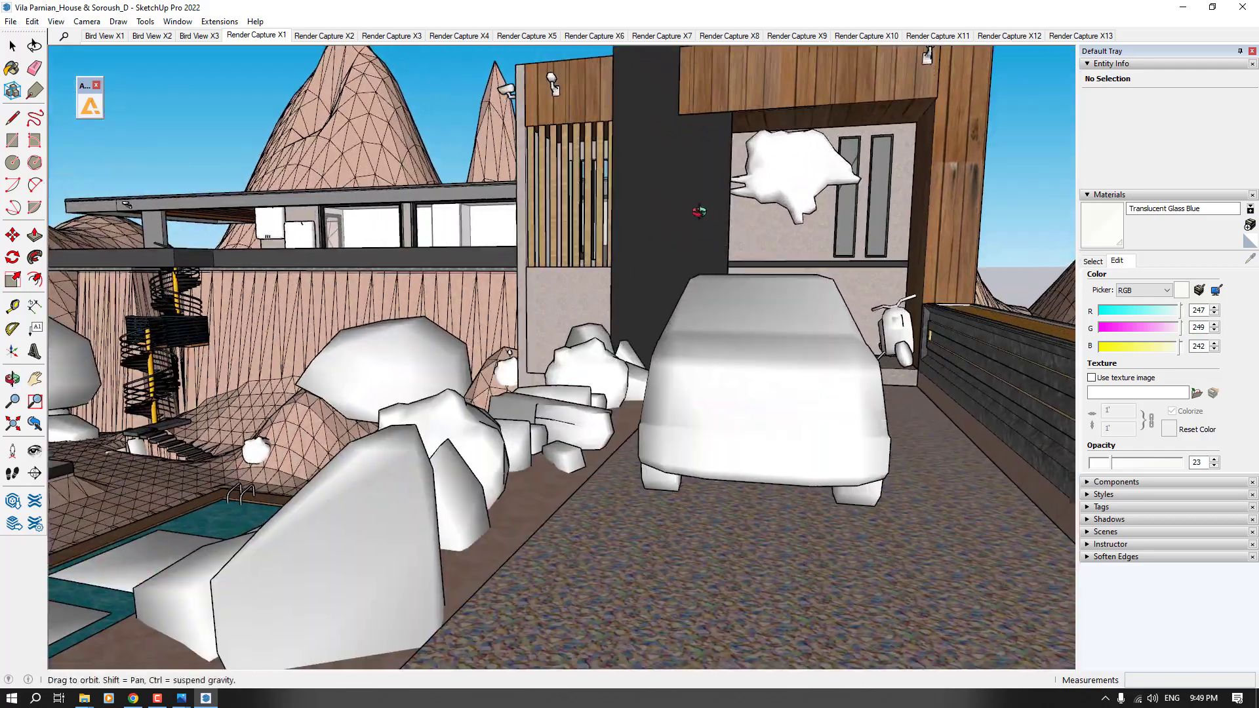
pyautogui.scroll(-6, 699, 211)
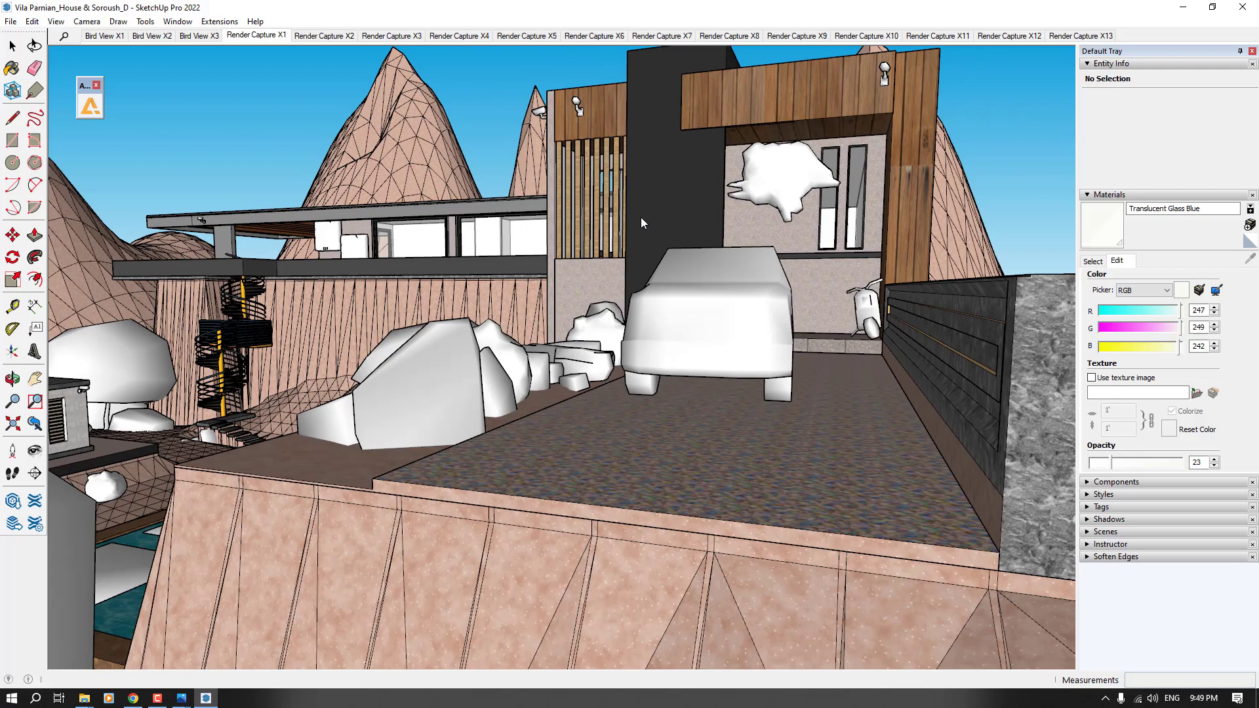
pyautogui.keyDown('shift'); pyautogui.moveTo(640, 218); pyautogui.dragTo(732, 275, button='middle'); pyautogui.keyUp('shift')
pyautogui.scroll(3, 717, 264)
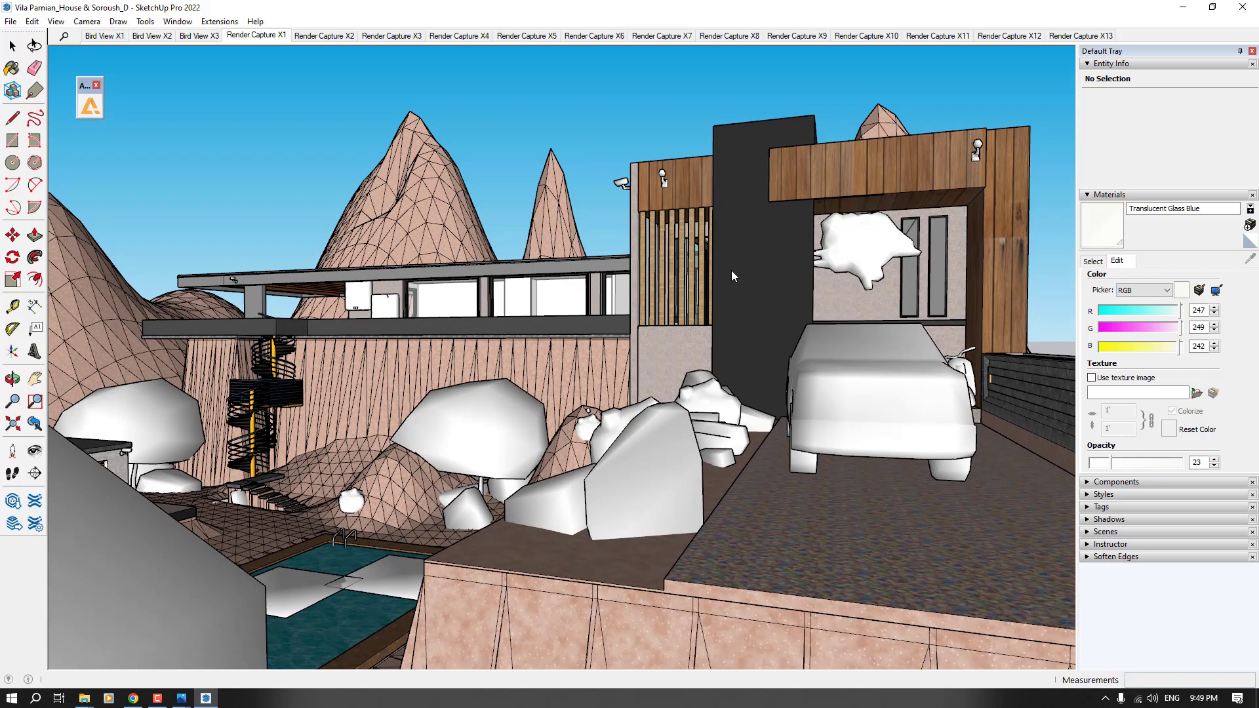
# Switch to the High Quality Cars folder and back, then zoom to the parked car.
pyautogui.hotkey('alt', 'Tab')
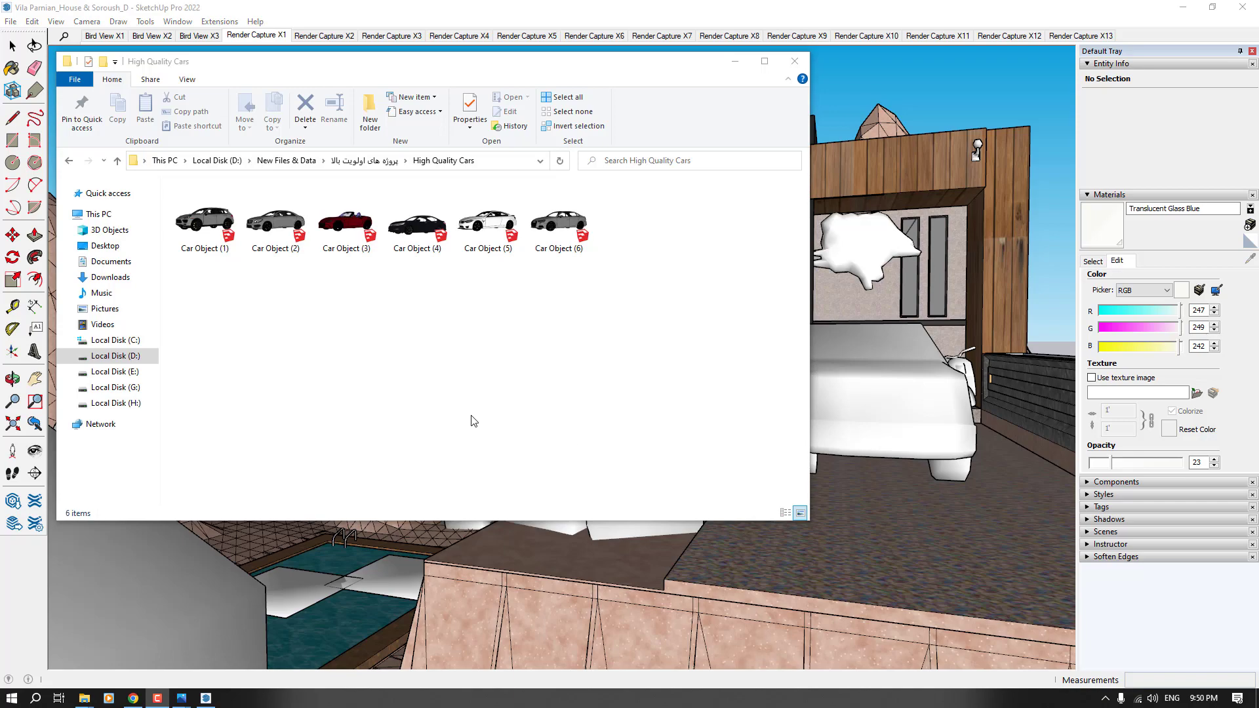
pyautogui.click(858, 398)
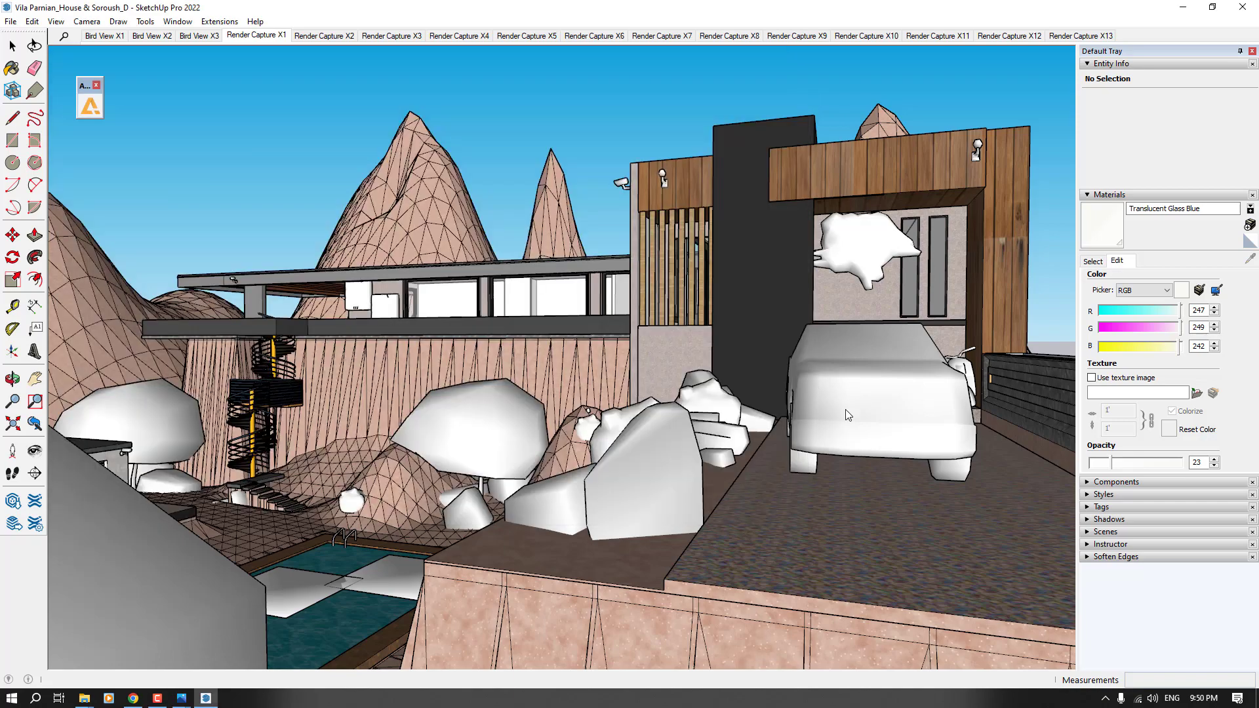
pyautogui.moveTo(811, 337); pyautogui.dragTo(617, 379, button='middle')
pyautogui.scroll(2, 618, 380)
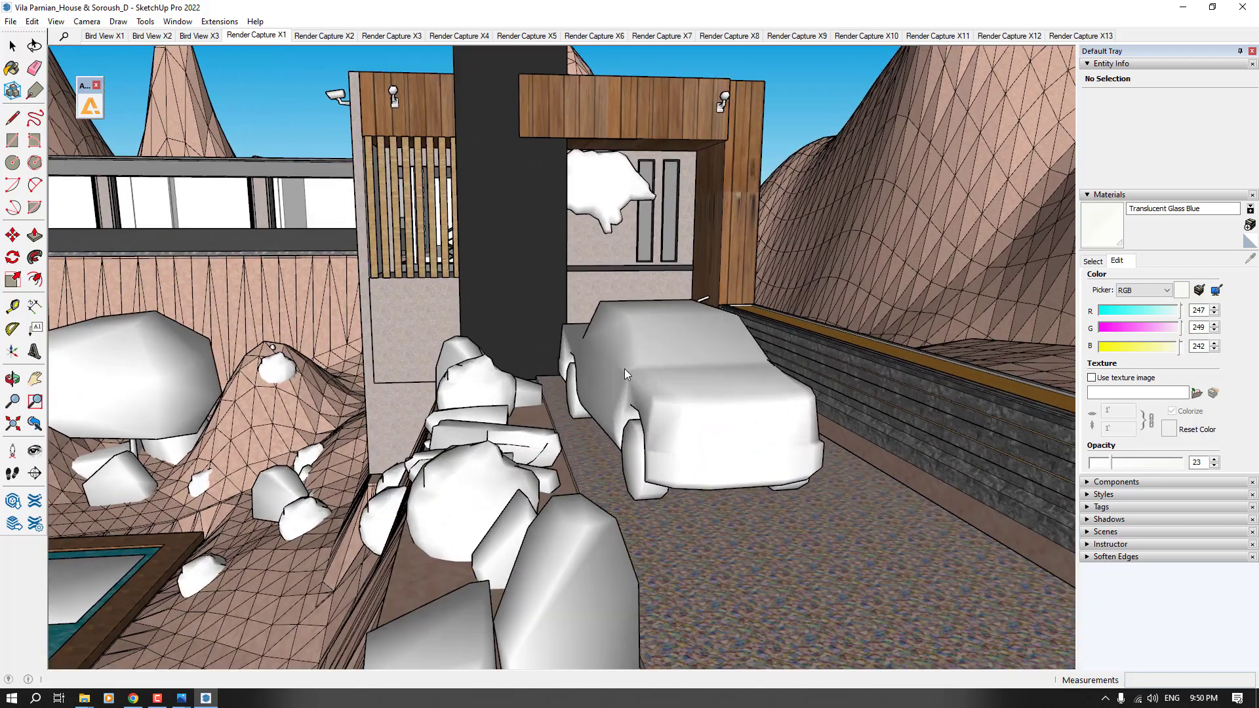
# Erase the white placeholder car and the scooter, then return to the Select tool.
pyautogui.click(34, 68)
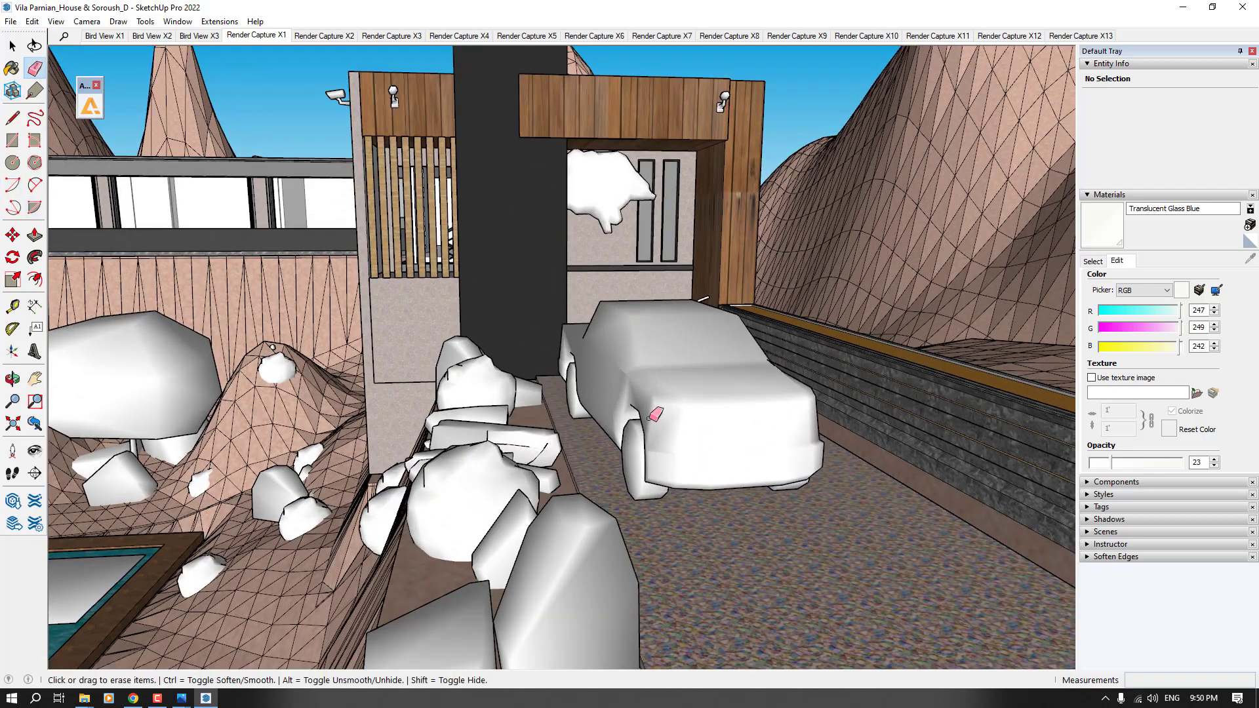
pyautogui.click(643, 476)
pyautogui.scroll(-5, 689, 364)
pyautogui.scroll(8, 686, 366)
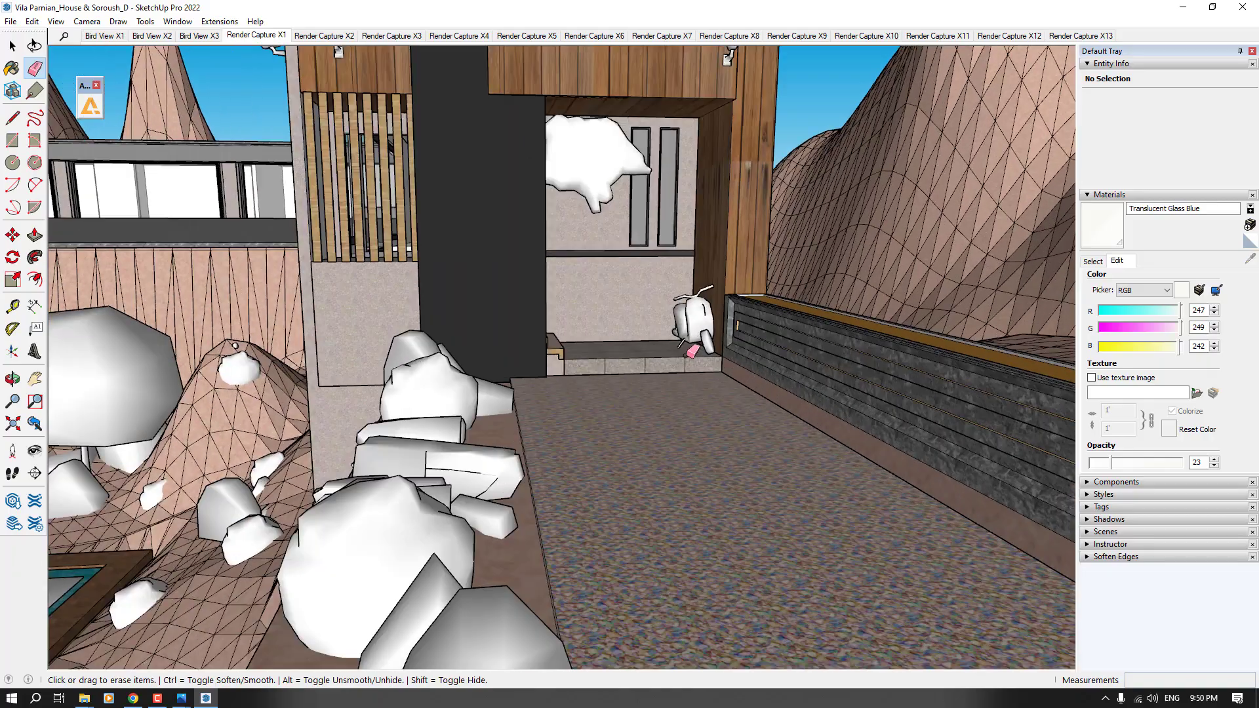
pyautogui.scroll(-3, 680, 368)
pyautogui.click(682, 282)
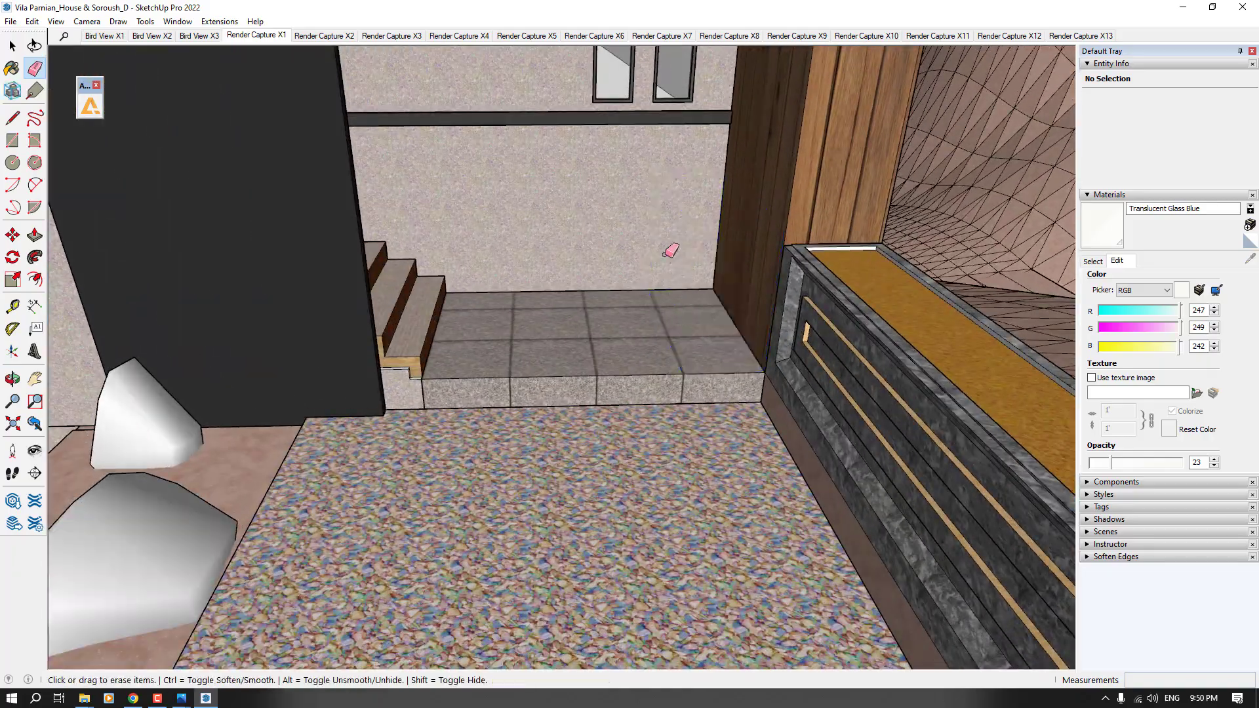
pyautogui.press('space')
pyautogui.scroll(-3, 666, 249)
pyautogui.scroll(-4, 607, 434)
pyautogui.scroll(5, 606, 434)
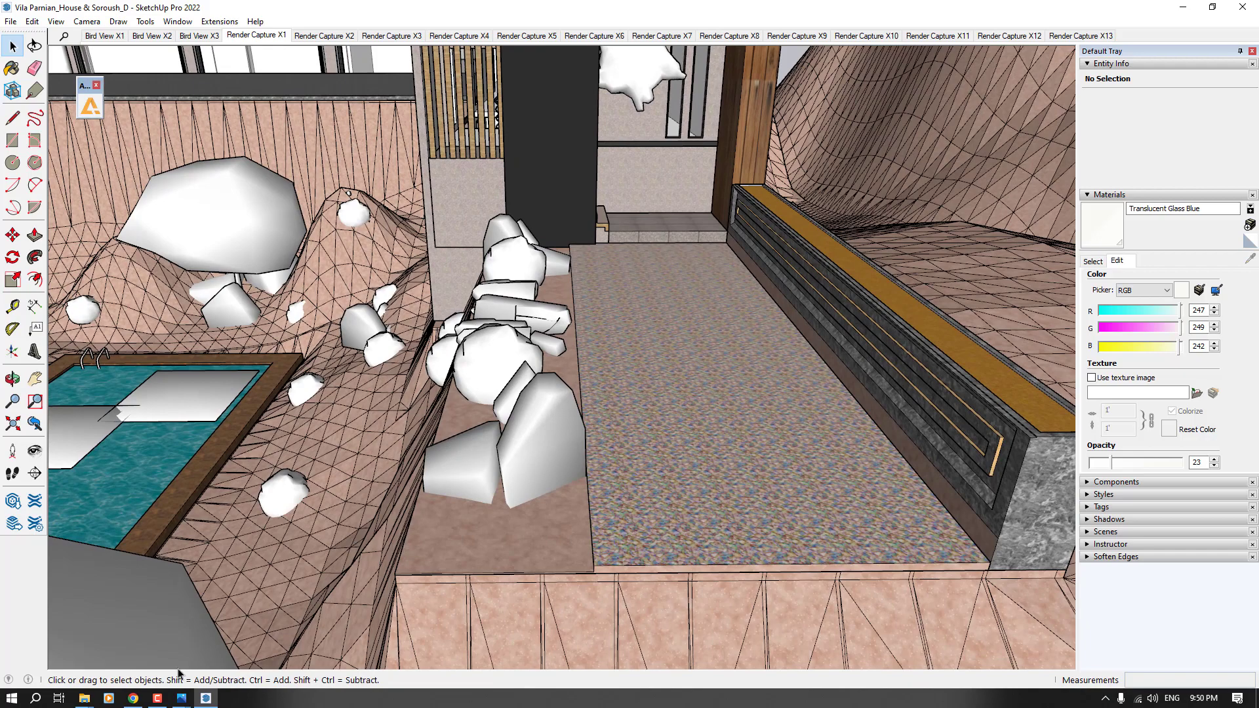
# Drag Car Object (2).skp from the High Quality Cars folder onto the villa driveway.
pyautogui.moveTo(84, 698)
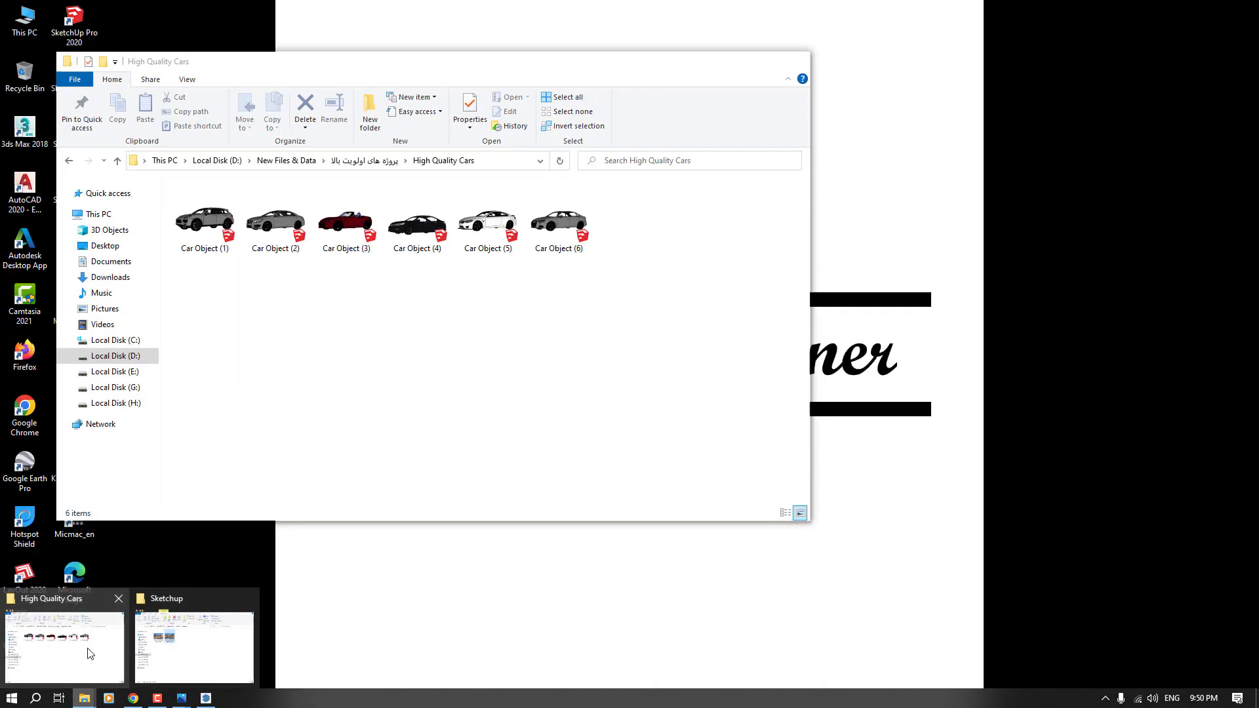
pyautogui.click(90, 654)
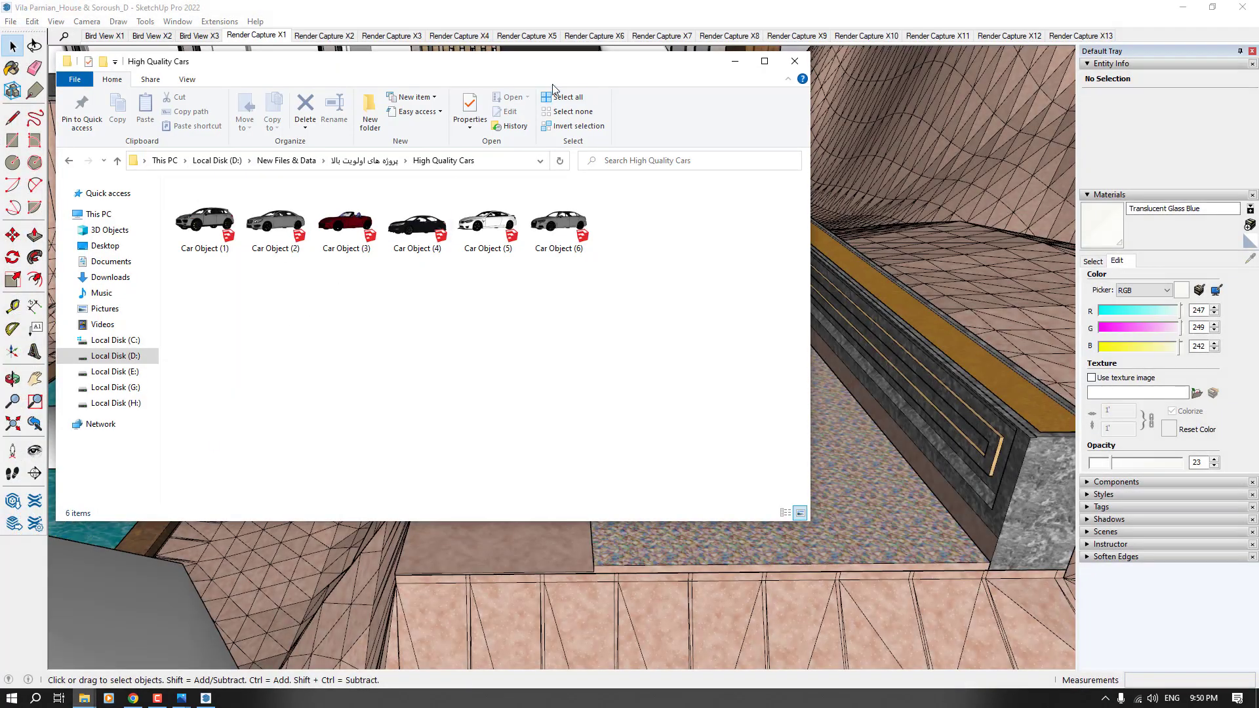
pyautogui.moveTo(555, 64); pyautogui.dragTo(355, 82)
pyautogui.scroll(-5, 545, 282)
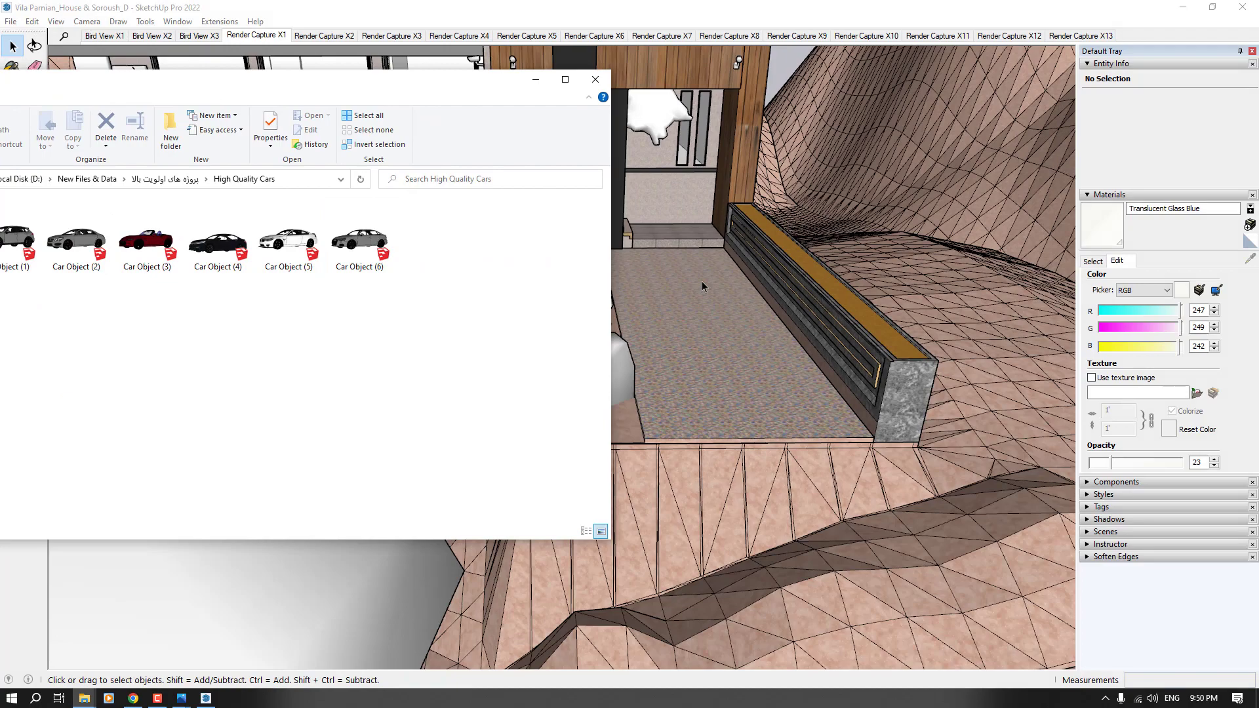
pyautogui.click(556, 275)
pyautogui.scroll(2, 556, 276)
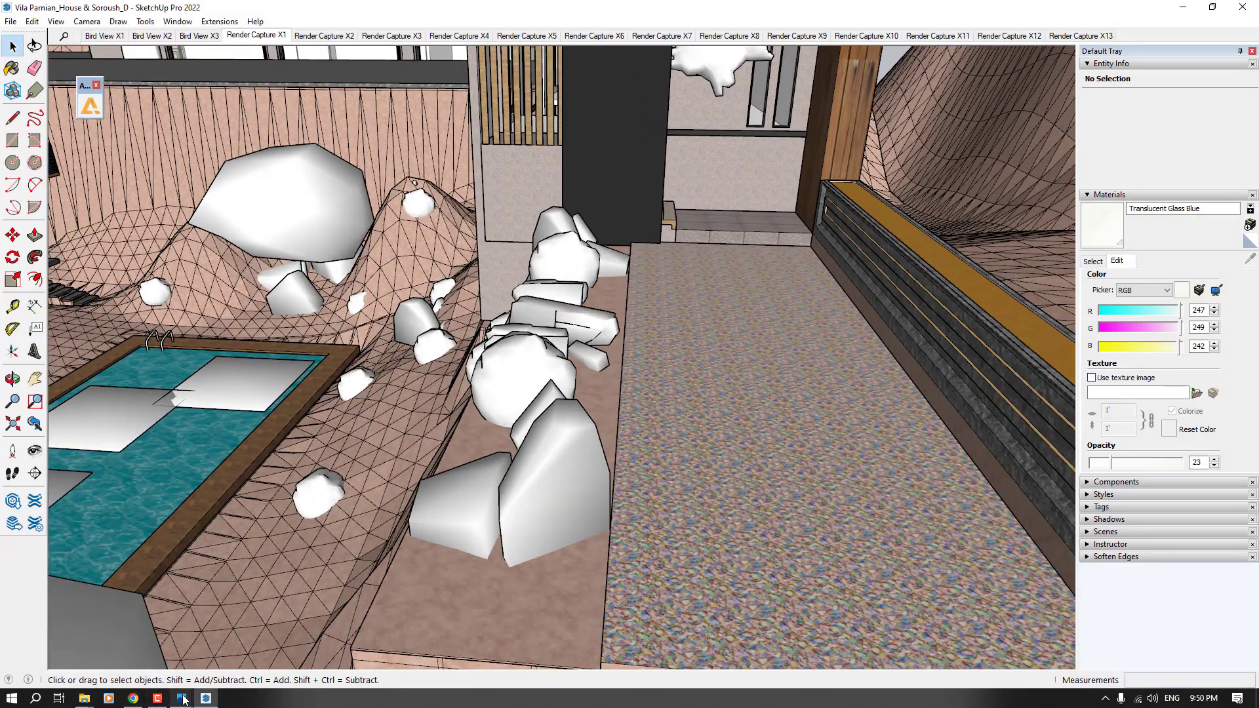
pyautogui.moveTo(182, 698)
pyautogui.moveTo(84, 698)
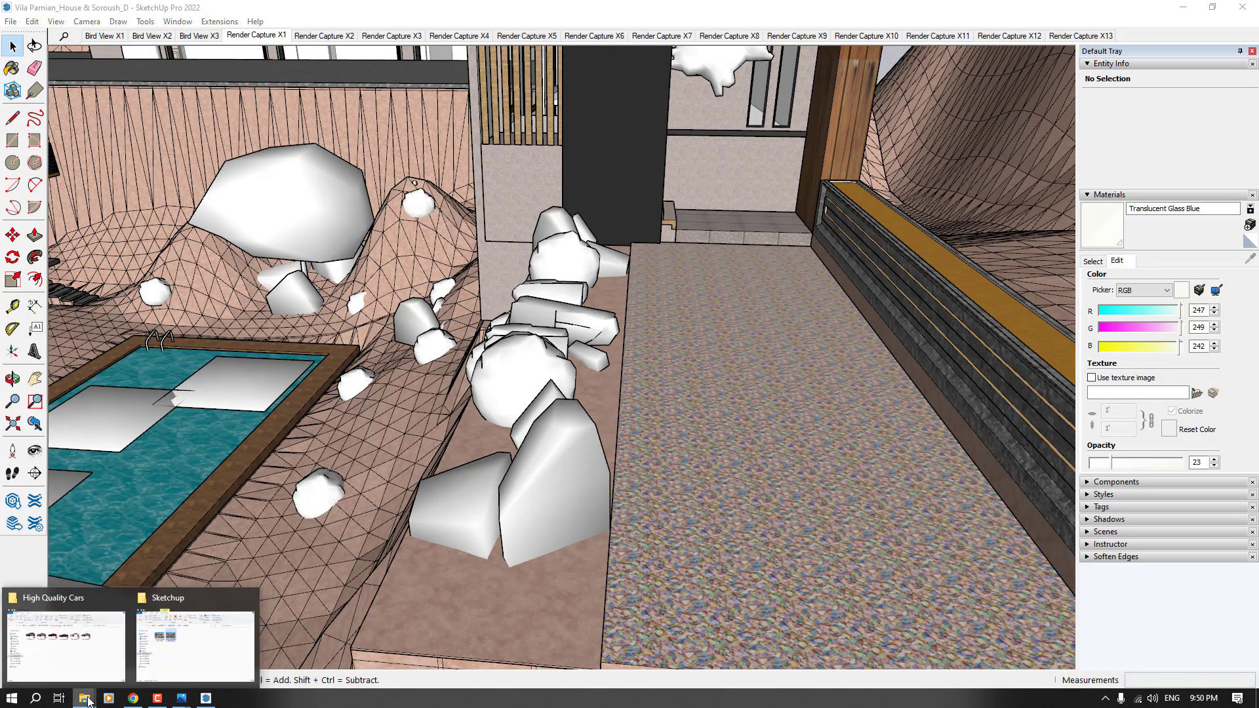
pyautogui.click(66, 632)
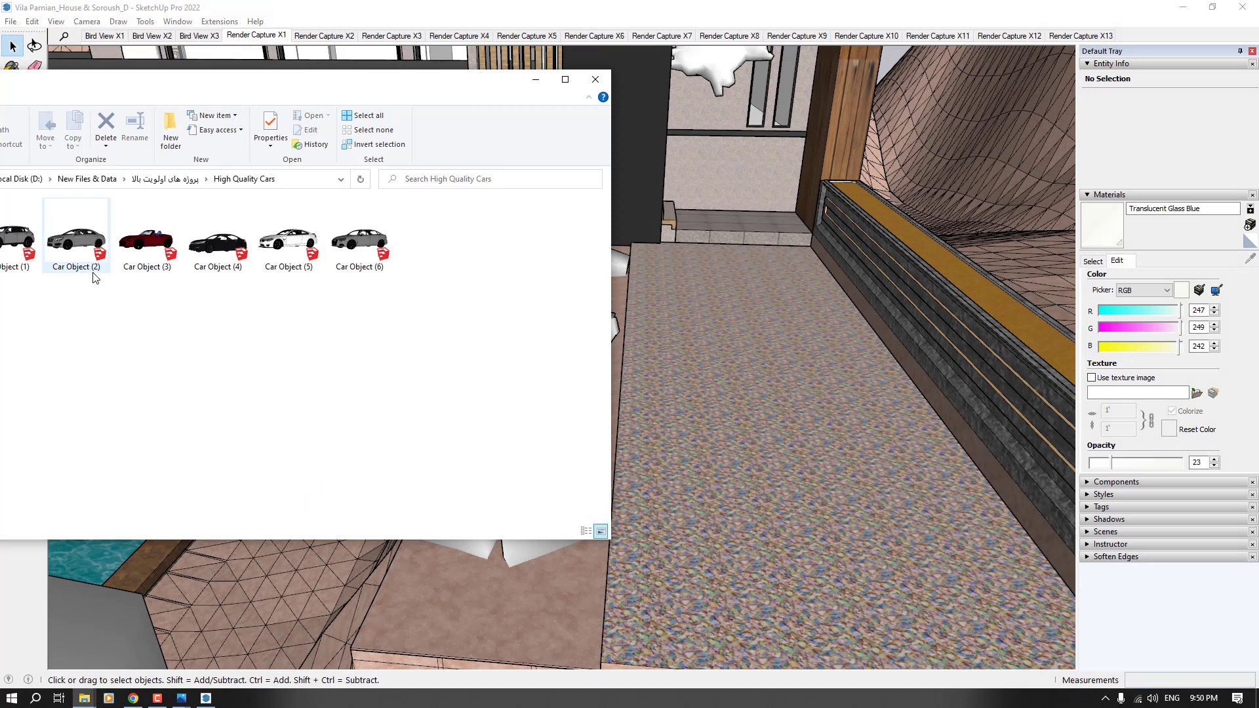
pyautogui.moveTo(90, 256); pyautogui.dragTo(738, 345)
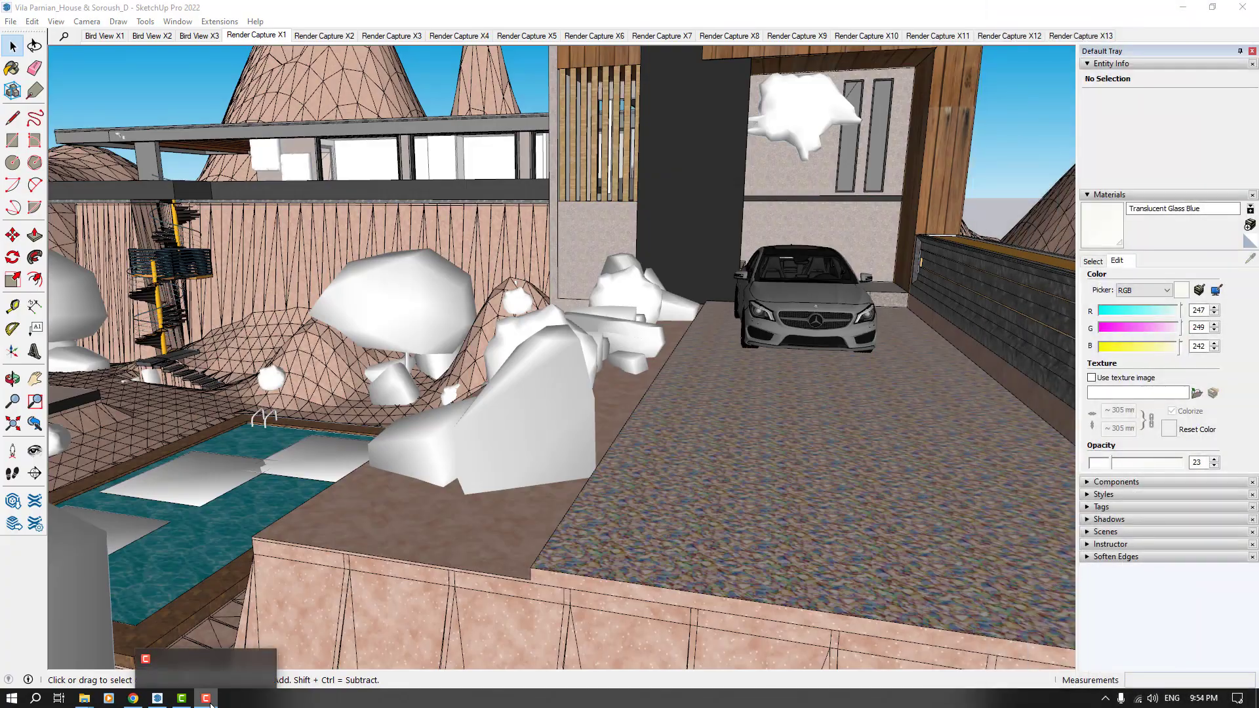
# Select the Mercedes and move it 0.01 m, then another 0.02 m.
pyautogui.click(206, 699)
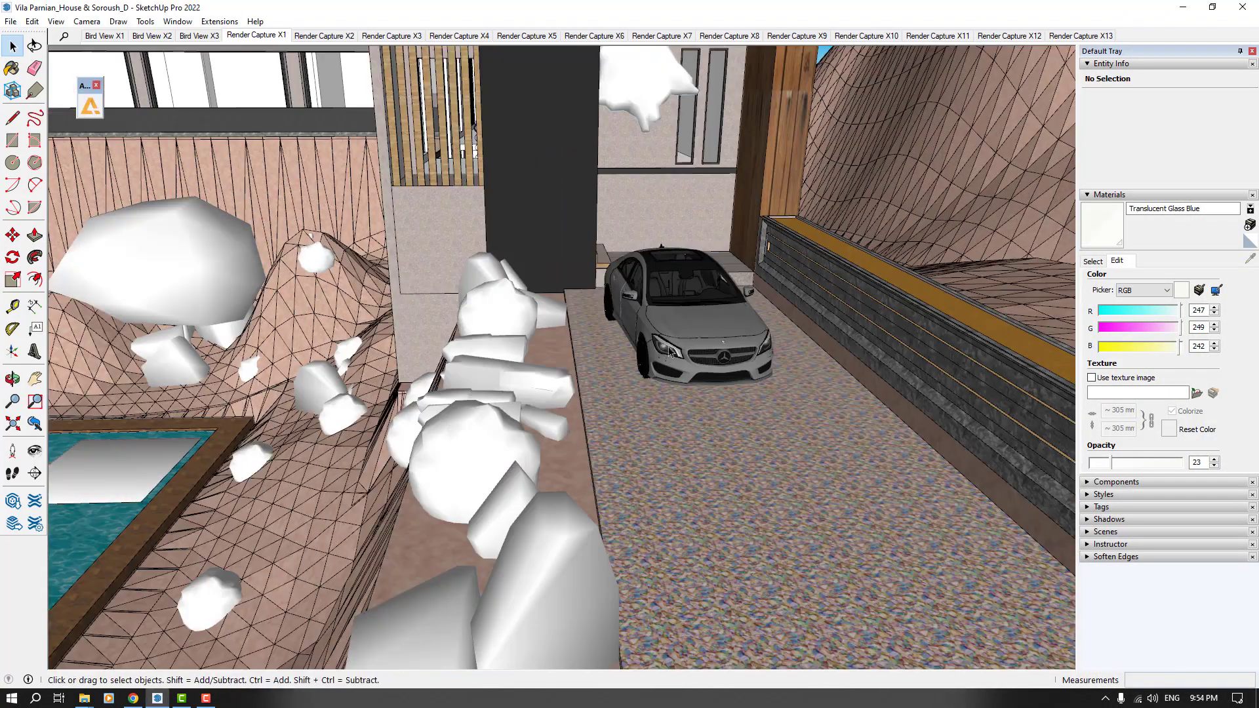
pyautogui.moveTo(670, 352); pyautogui.dragTo(702, 328, button='middle')
pyautogui.scroll(3, 656, 367)
pyautogui.click(671, 328)
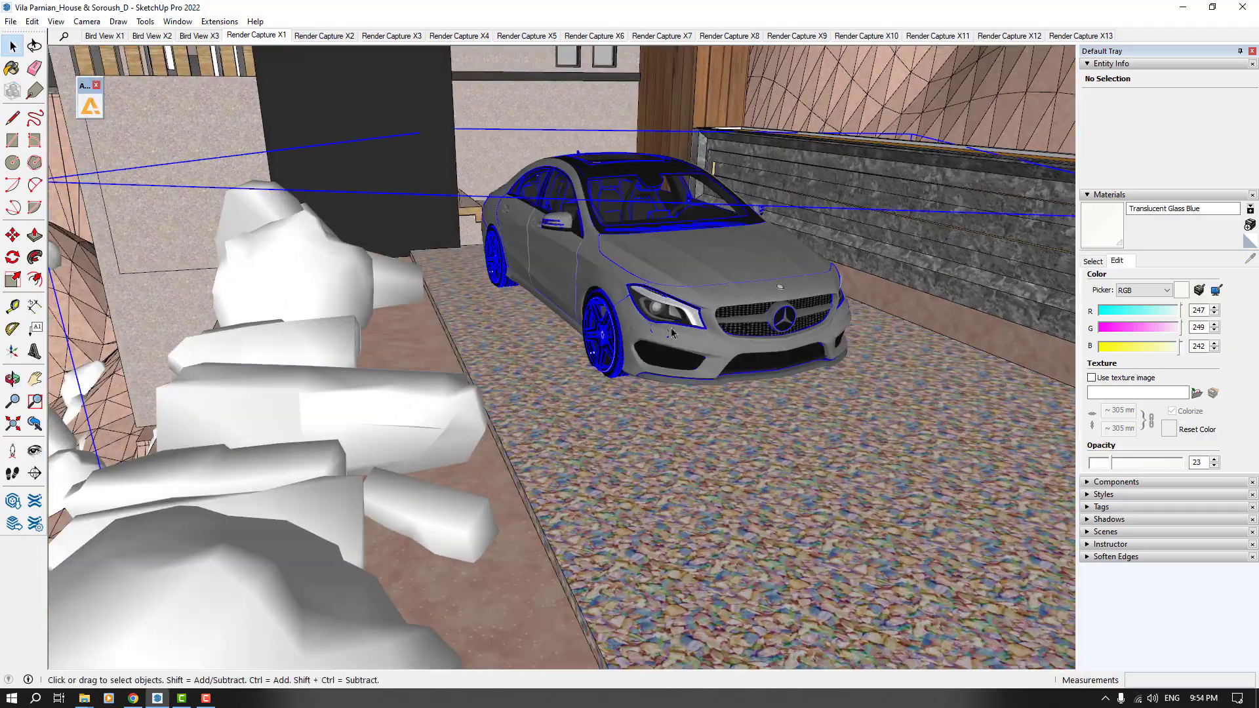
pyautogui.click(20, 237)
pyautogui.scroll(10, 479, 276)
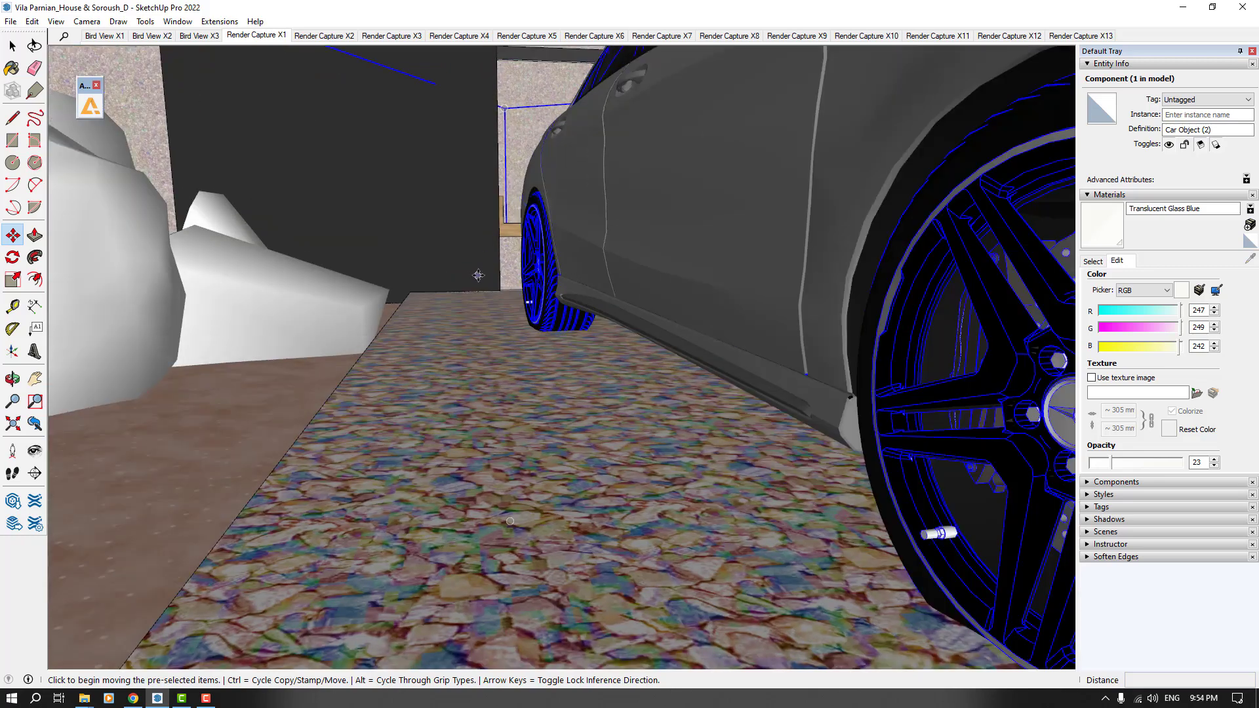
pyautogui.click(478, 275)
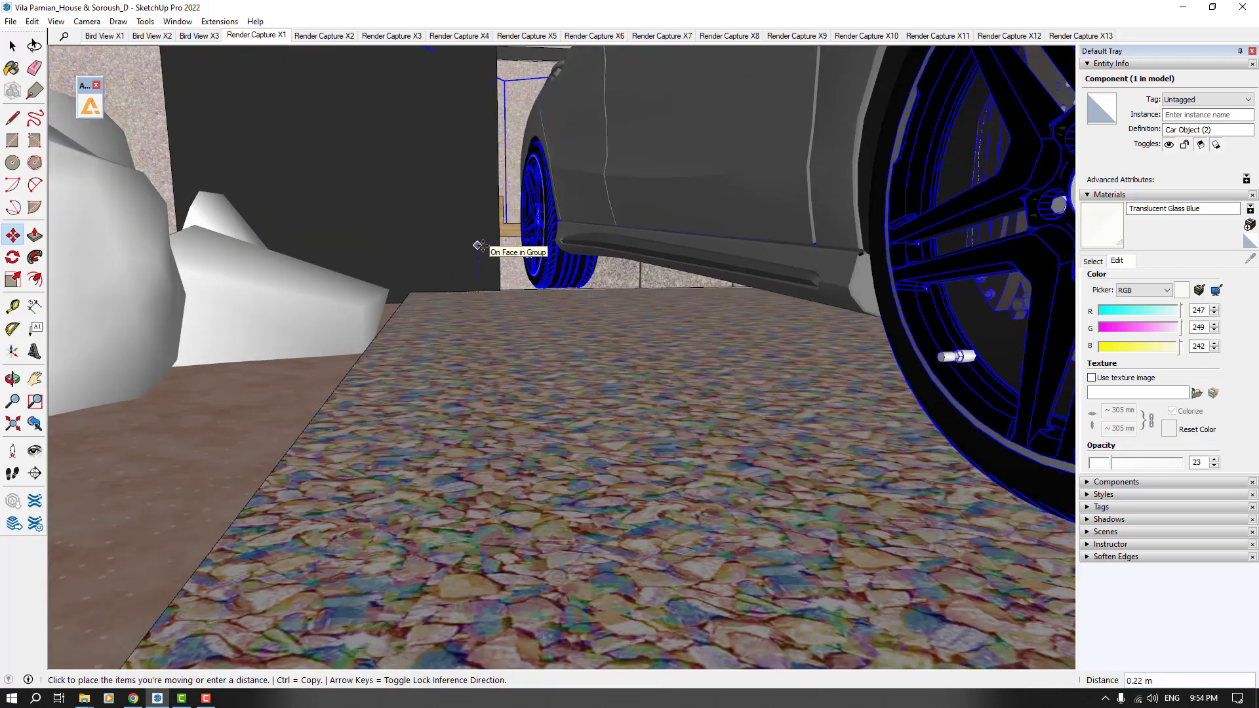
pyautogui.write('0.01')
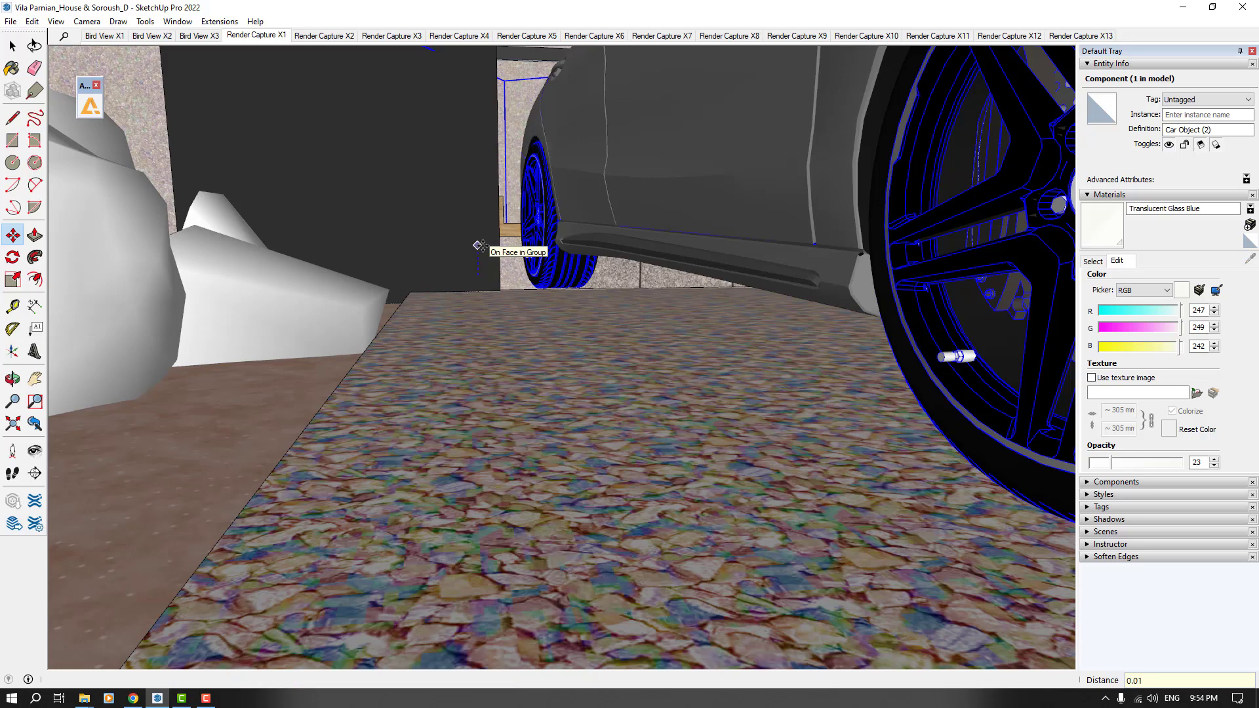
pyautogui.press('Return')
pyautogui.write('0.')
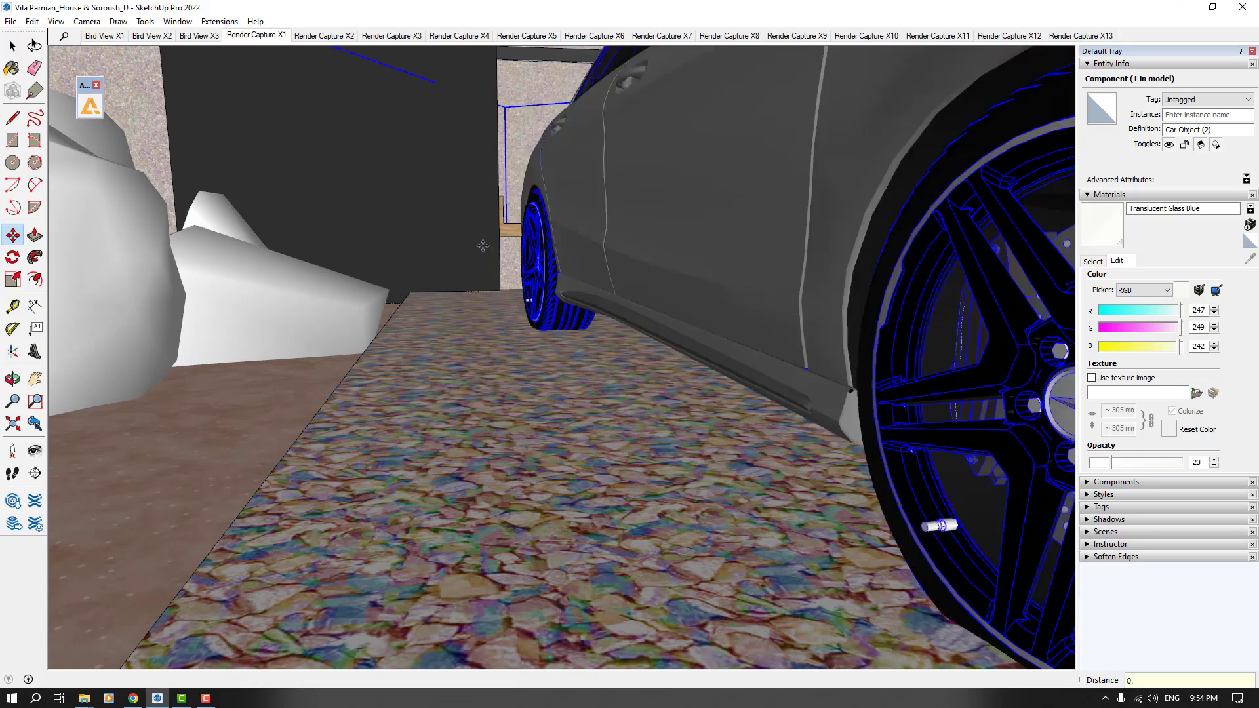
pyautogui.press('Return')
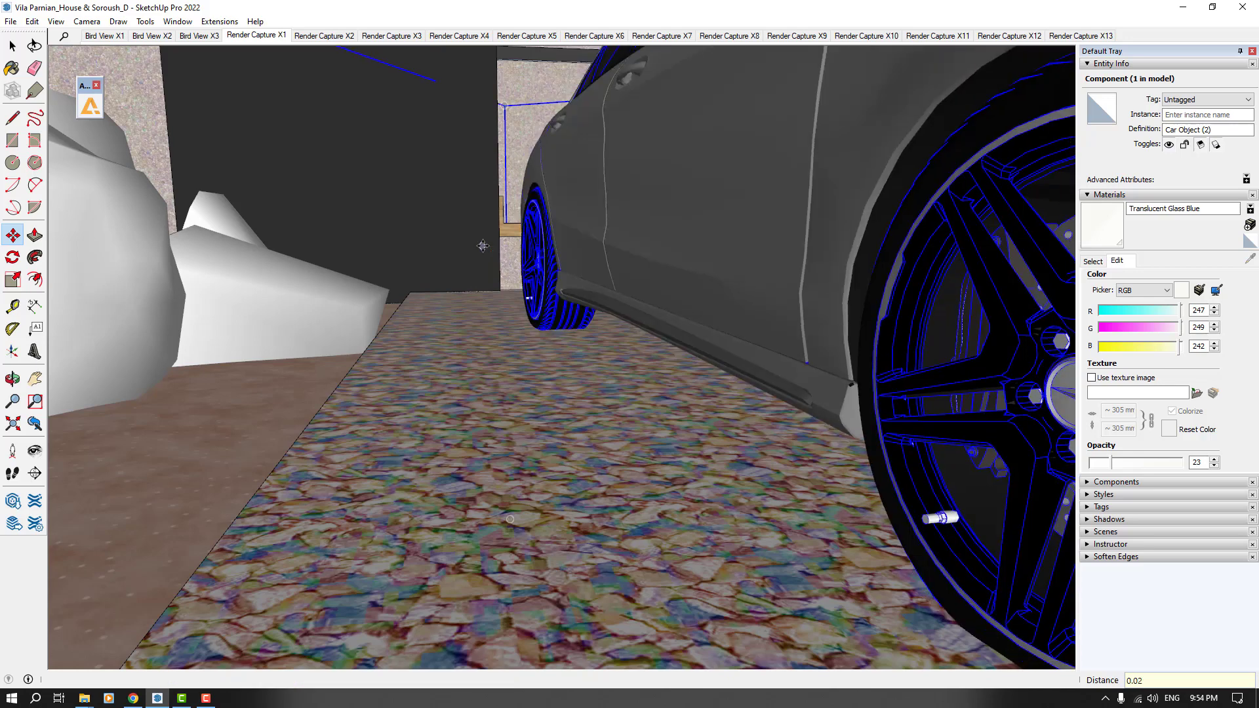
# Orbit and zoom around the car and driveway to check its placement.
pyautogui.moveTo(483, 246); pyautogui.dragTo(595, 323, button='middle')
pyautogui.scroll(-5, 459, 327)
pyautogui.scroll(-3, 595, 324)
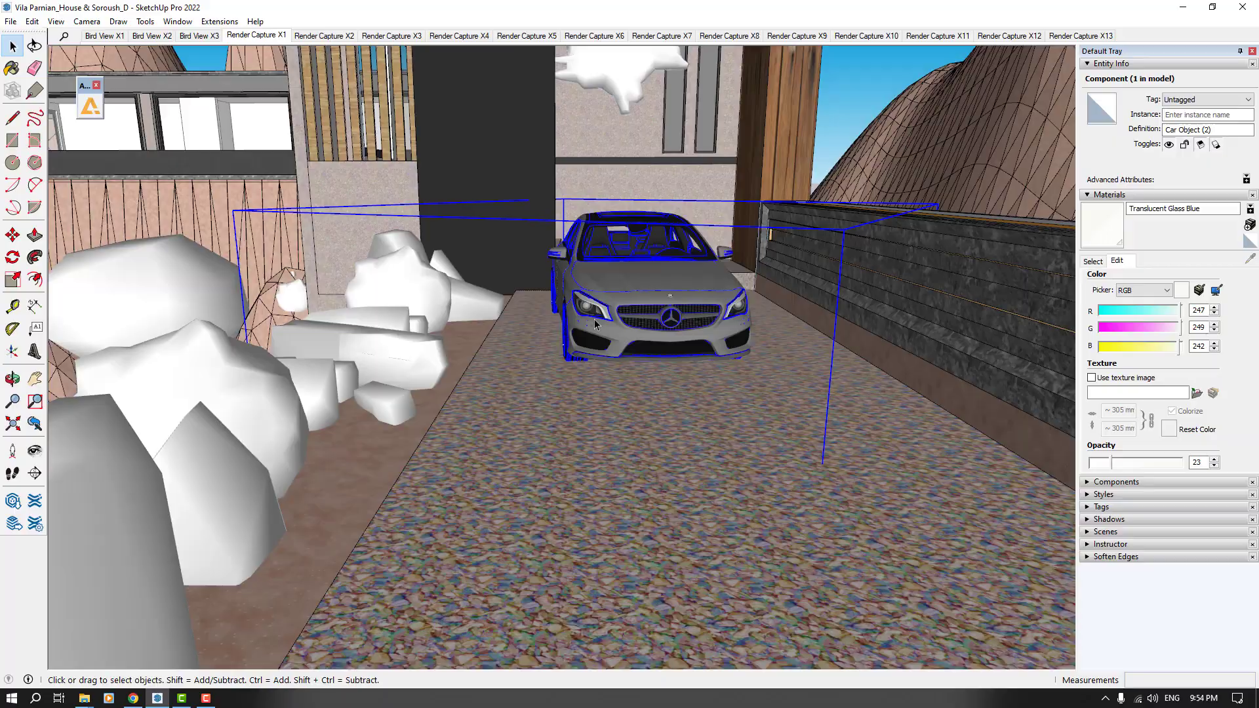
pyautogui.scroll(-3, 610, 320)
pyautogui.moveTo(616, 318); pyautogui.dragTo(502, 289, button='middle')
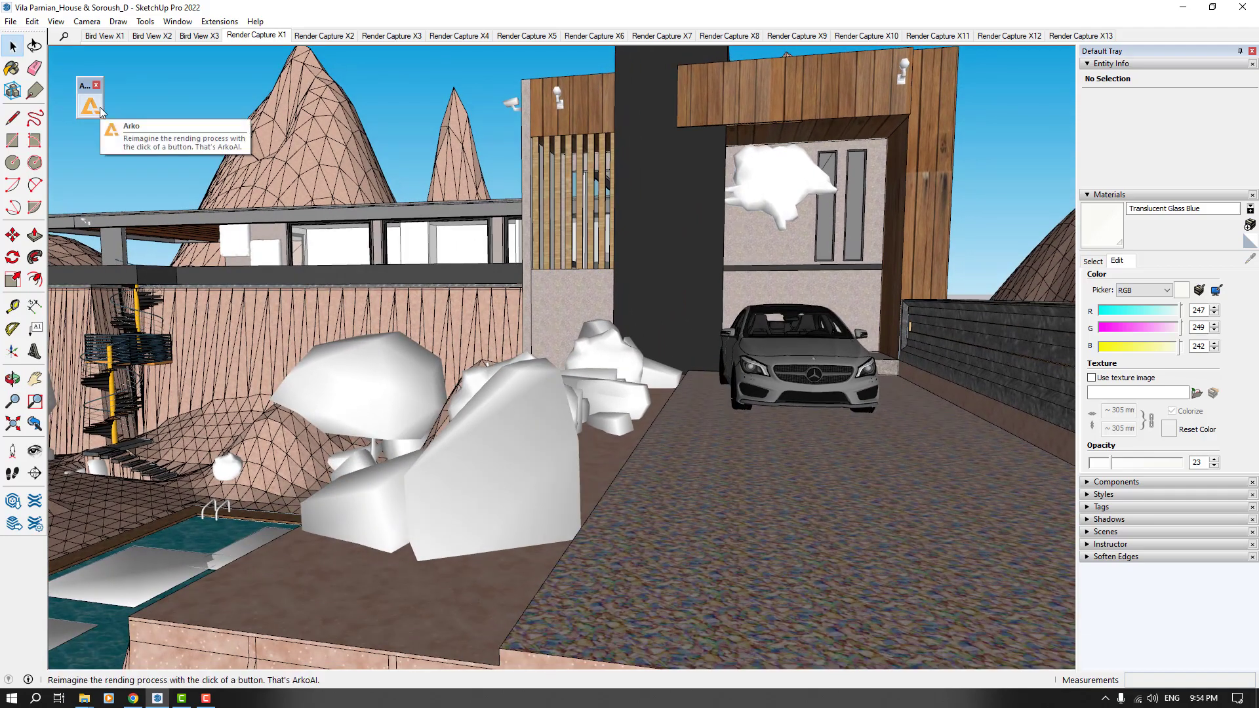
pyautogui.click(84, 697)
pyautogui.click(98, 656)
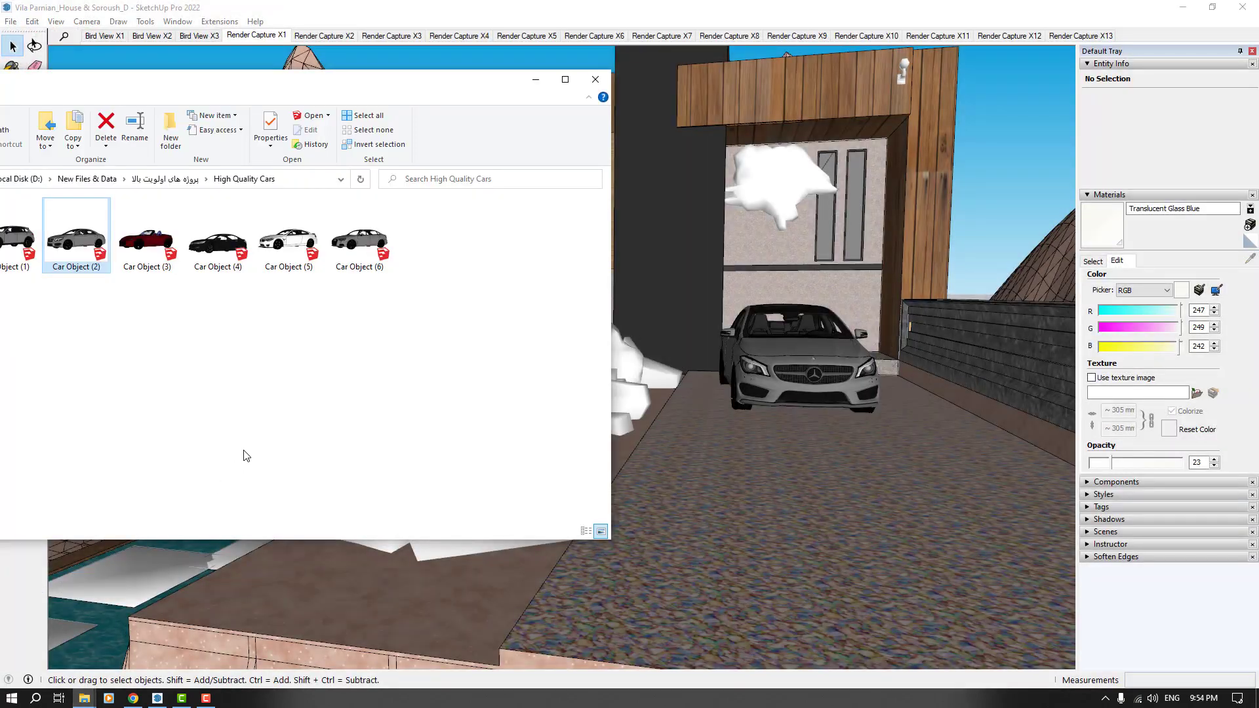
pyautogui.rightClick(84, 697)
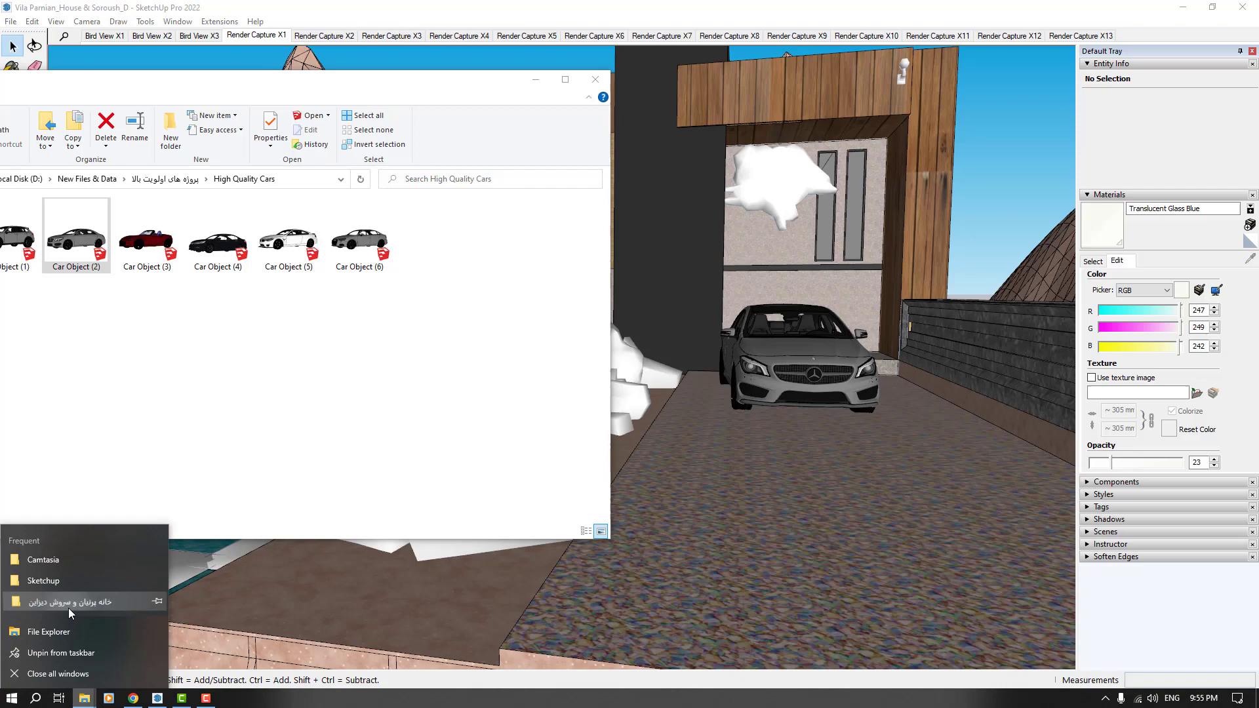
pyautogui.click(69, 608)
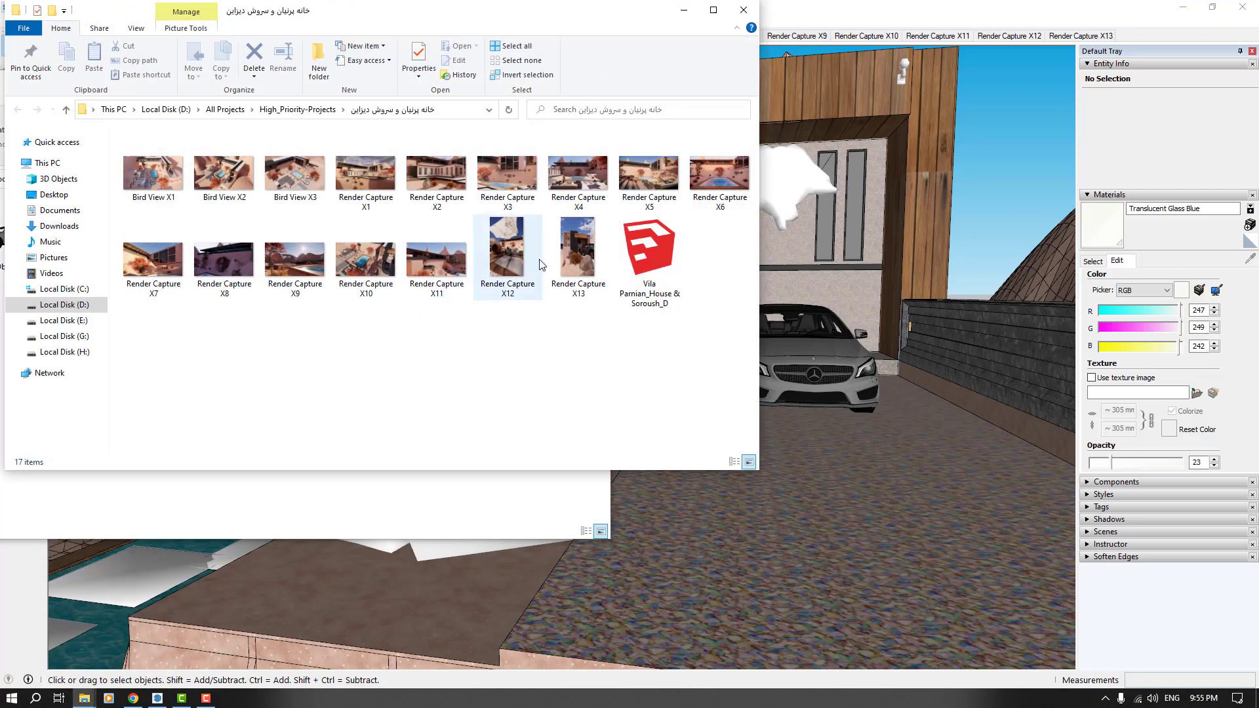
pyautogui.doubleClick(576, 261)
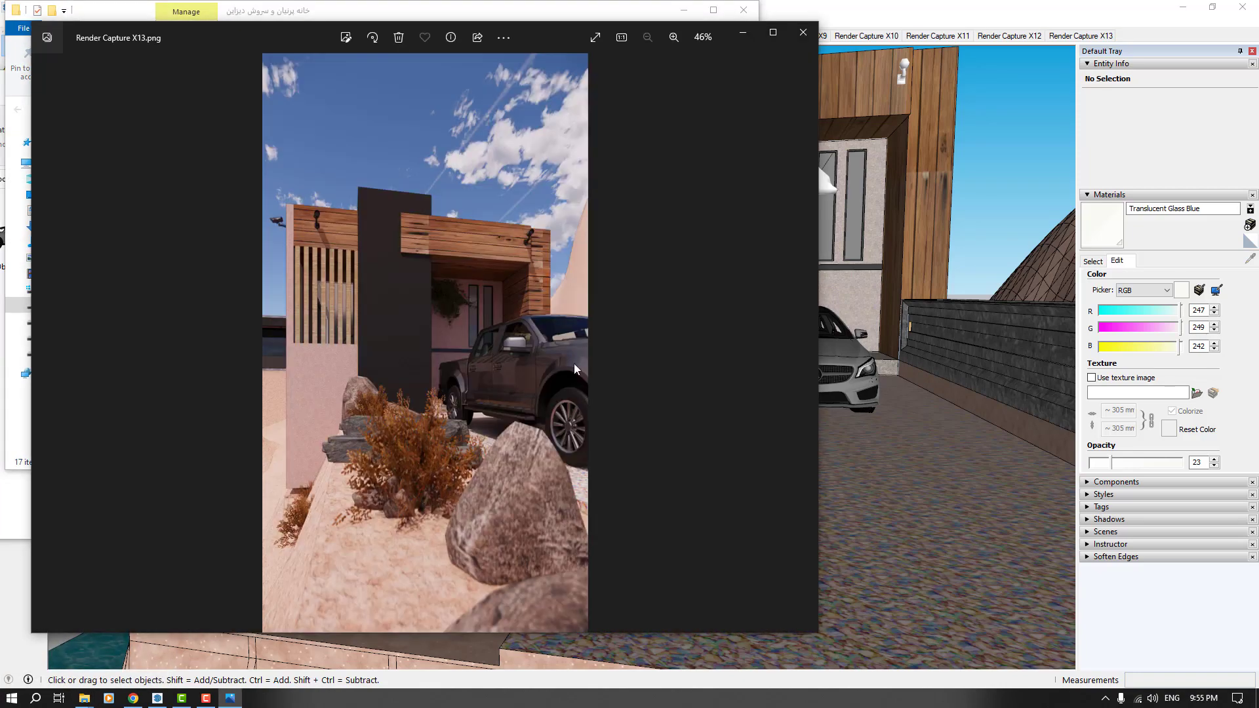
pyautogui.scroll(3, 441, 426)
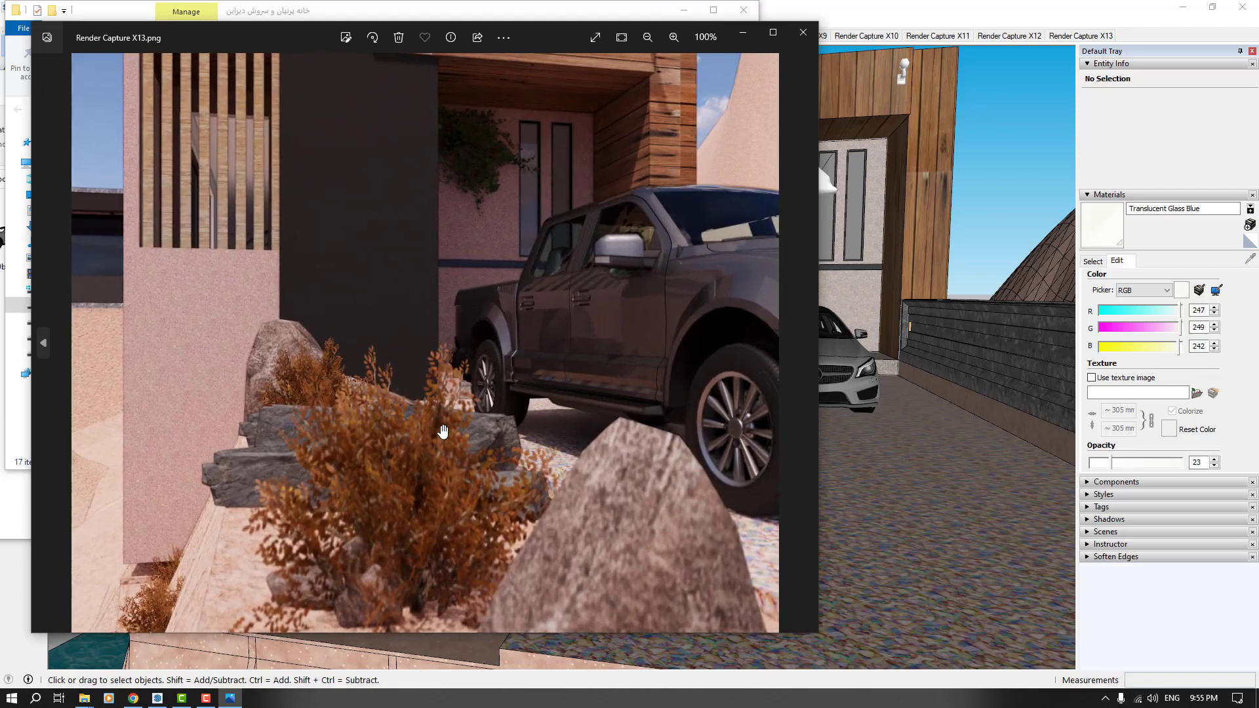
pyautogui.scroll(-2, 442, 430)
pyautogui.scroll(-1, 442, 431)
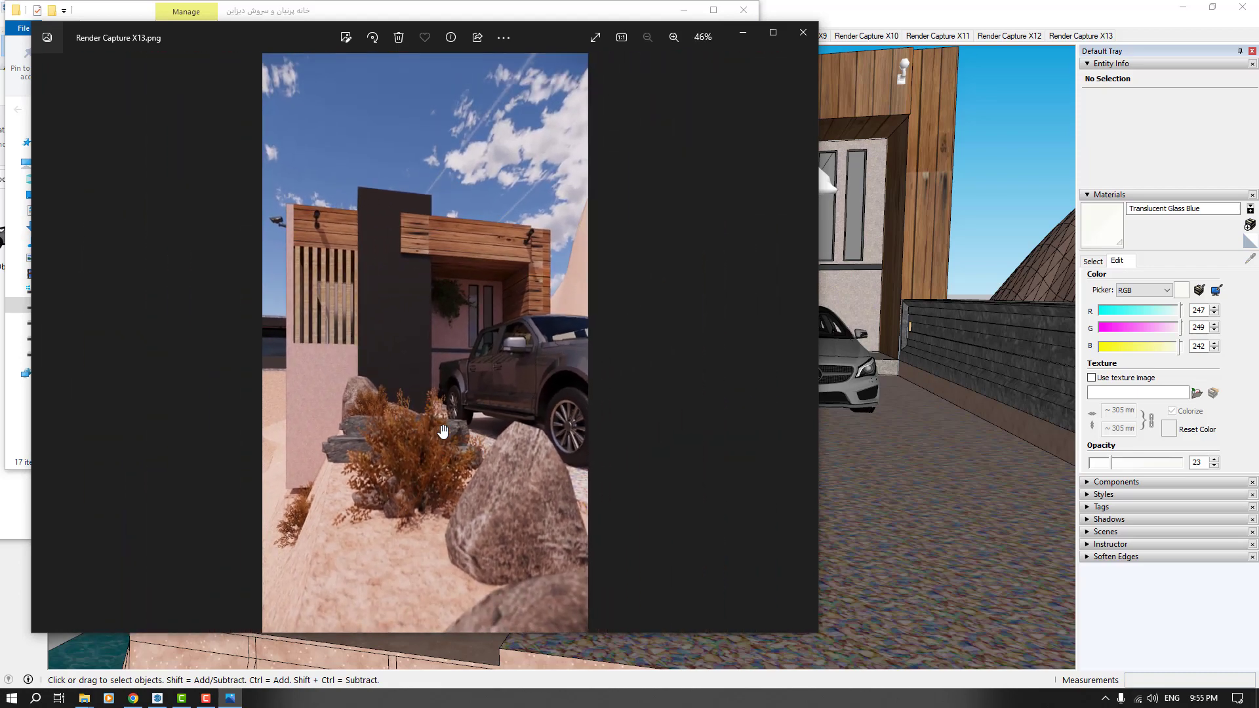
pyautogui.click(748, 36)
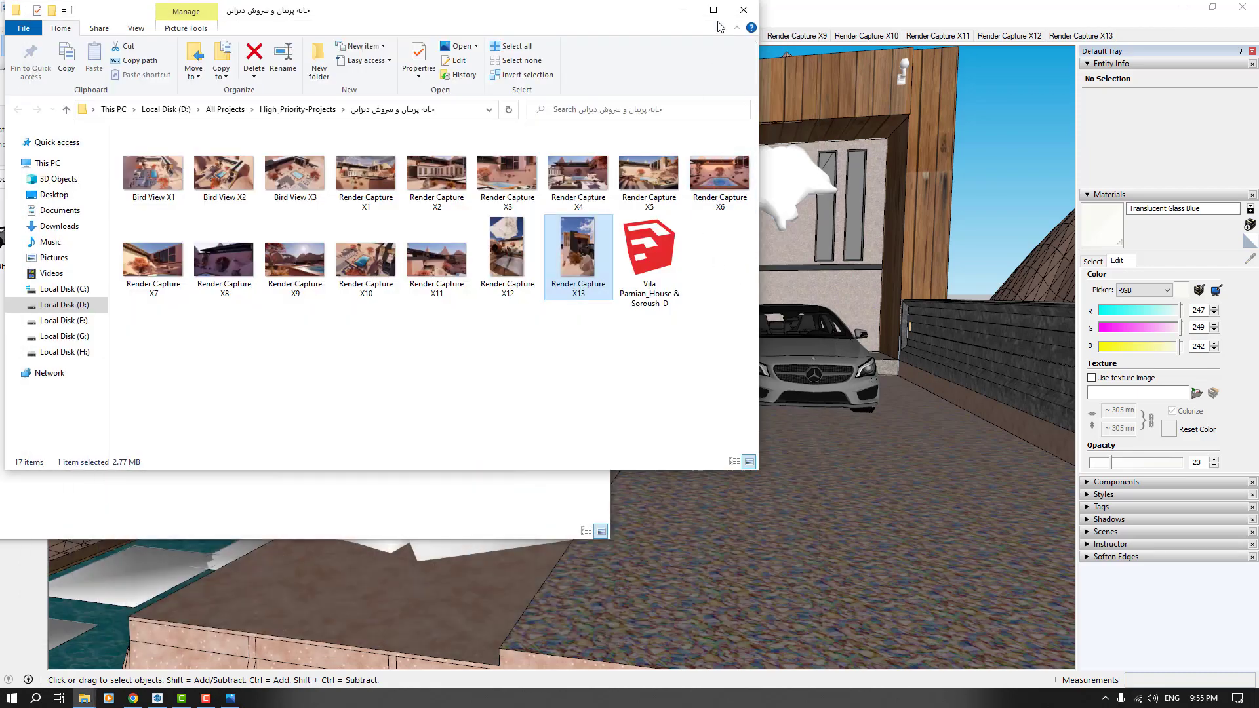
pyautogui.click(743, 10)
# Frame the house and Mercedes frontally at 18.50 m eye height in two-point perspective.
pyautogui.click(595, 79)
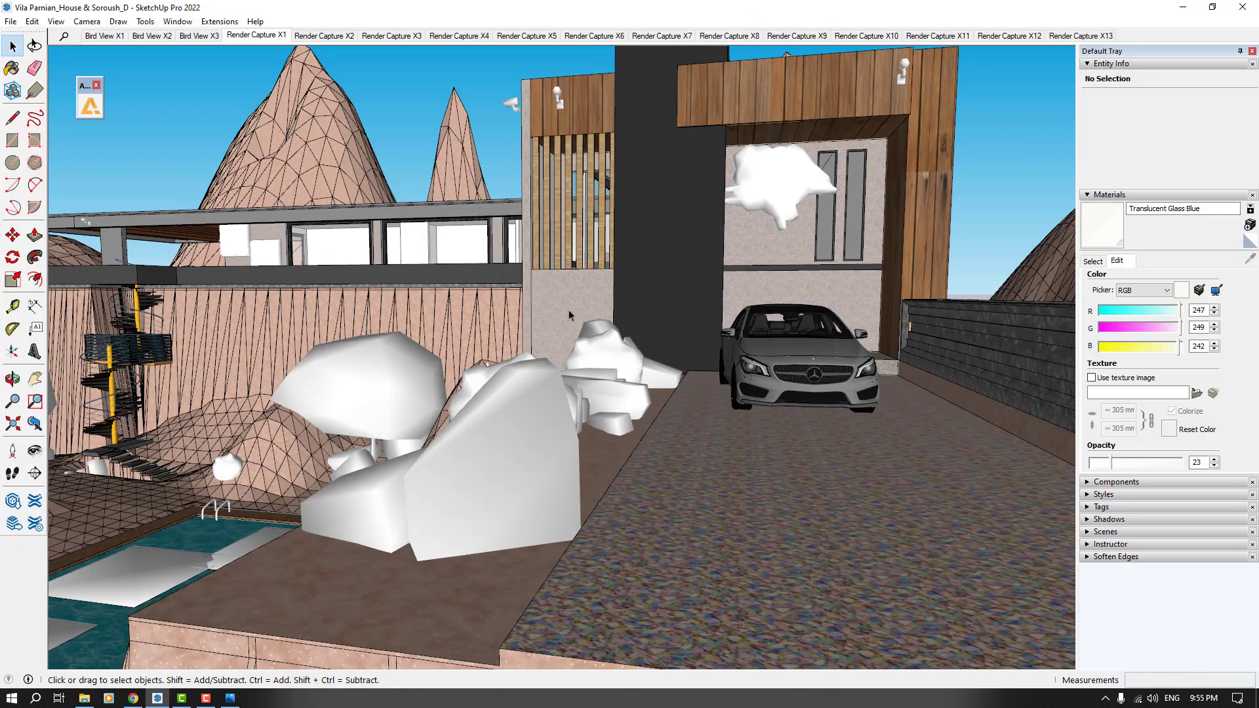
pyautogui.moveTo(570, 316)
pyautogui.mouseDown(button='middle')
pyautogui.moveTo(477, 310)
pyautogui.moveTo(635, 326)
pyautogui.moveTo(571, 244)
pyautogui.moveTo(249, 273)
pyautogui.mouseUp(button='middle')
pyautogui.scroll(1, 569, 234)
pyautogui.click(35, 451)
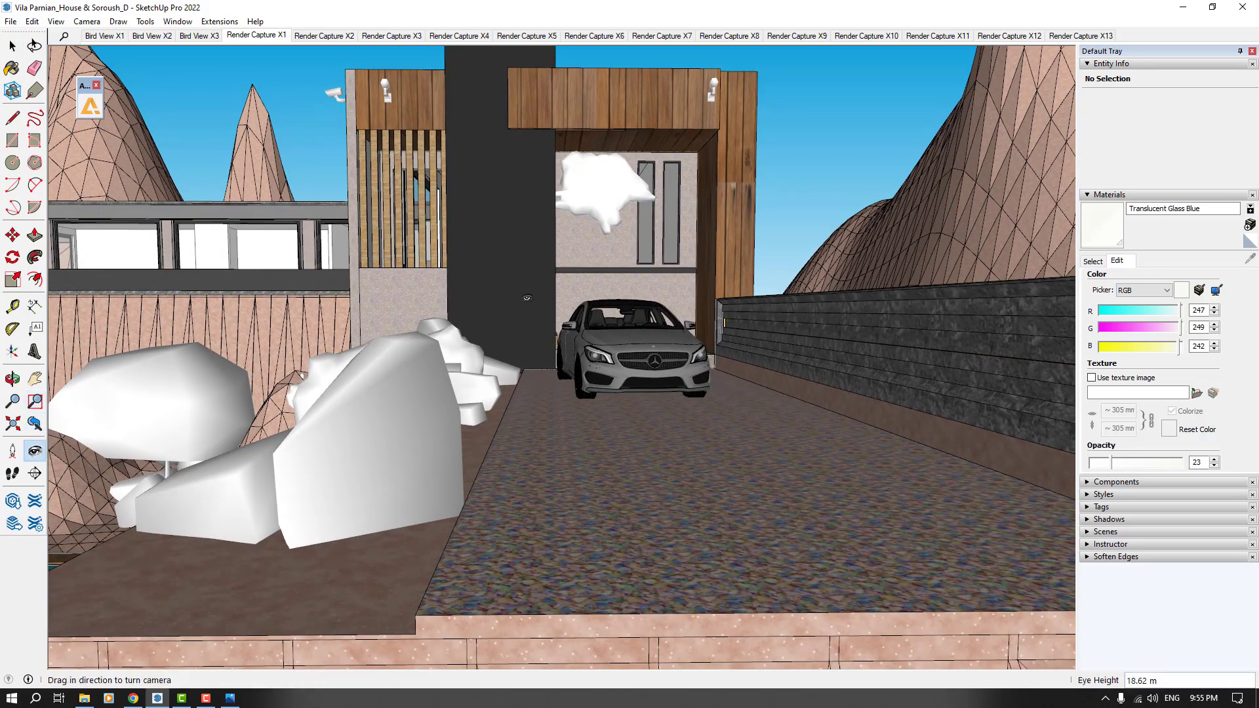
pyautogui.moveTo(570, 308); pyautogui.dragTo(591, 277)
pyautogui.moveTo(591, 277); pyautogui.dragTo(607, 280, button='middle')
pyautogui.write('1')
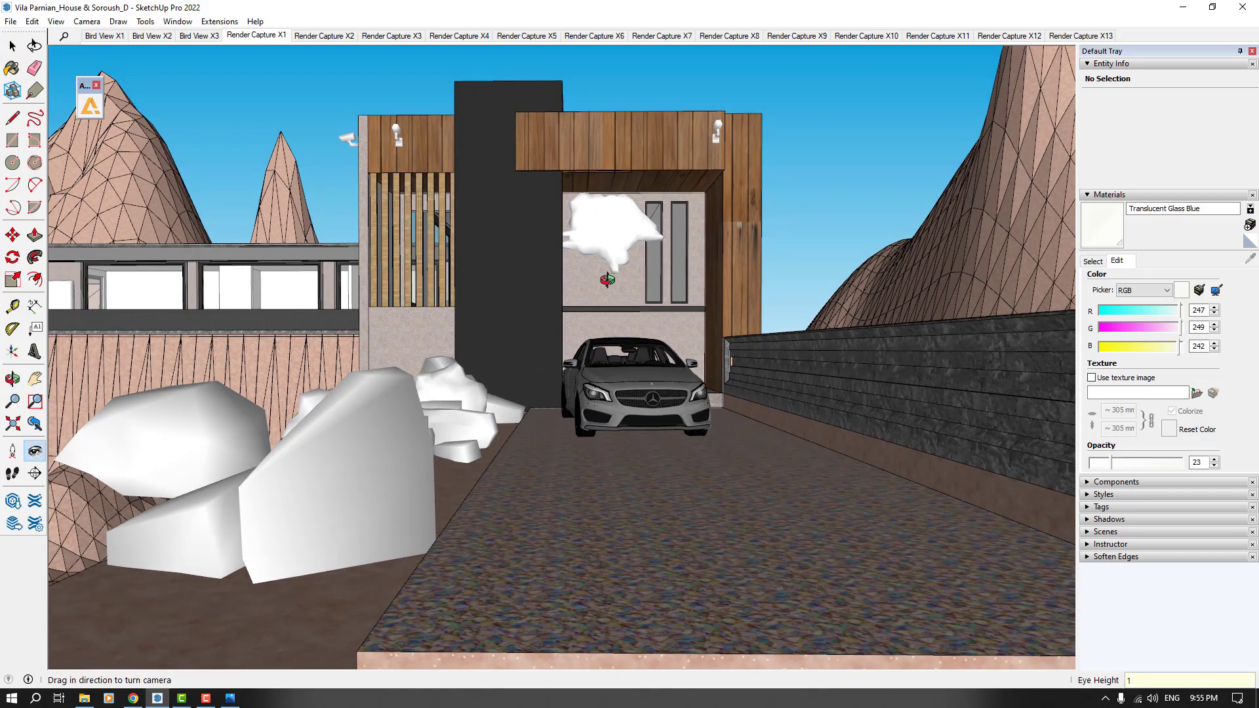
pyautogui.write('8.50')
pyautogui.press('Return')
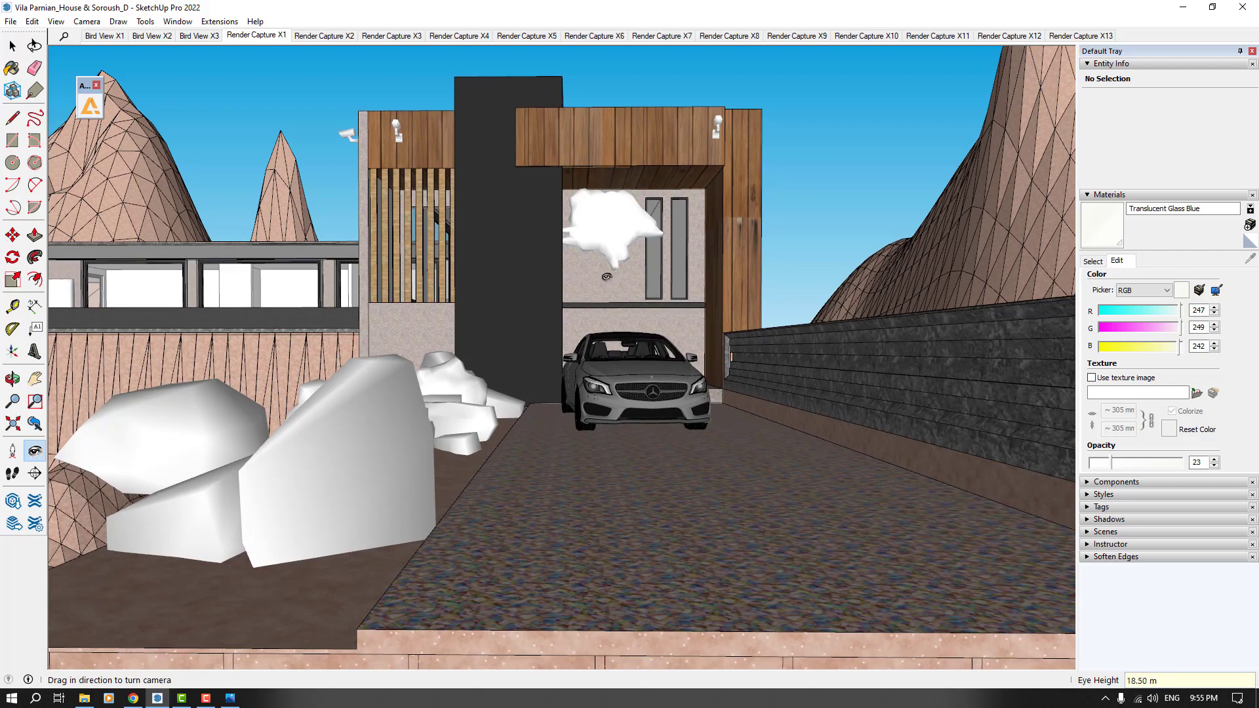
pyautogui.click(92, 21)
pyautogui.click(130, 113)
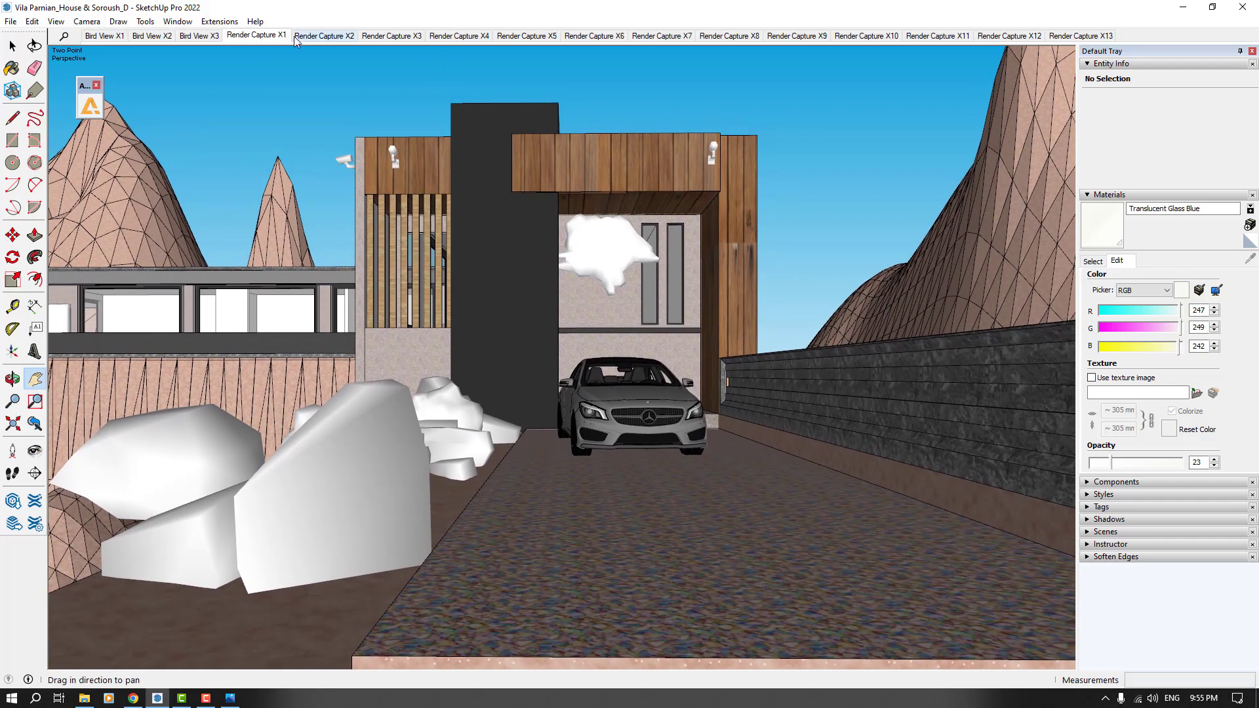
# Update the Render Capture X10 scene, including its style, to this view.
pyautogui.rightClick(873, 36)
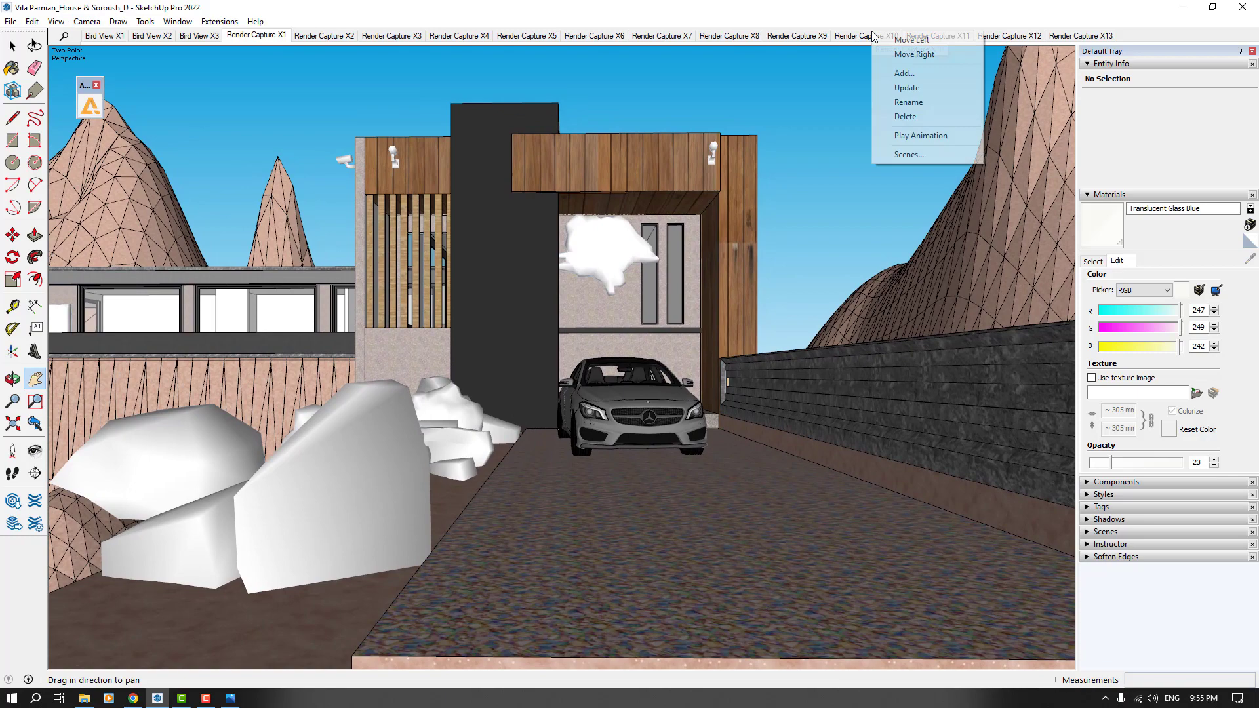
pyautogui.click(902, 87)
pyautogui.click(568, 357)
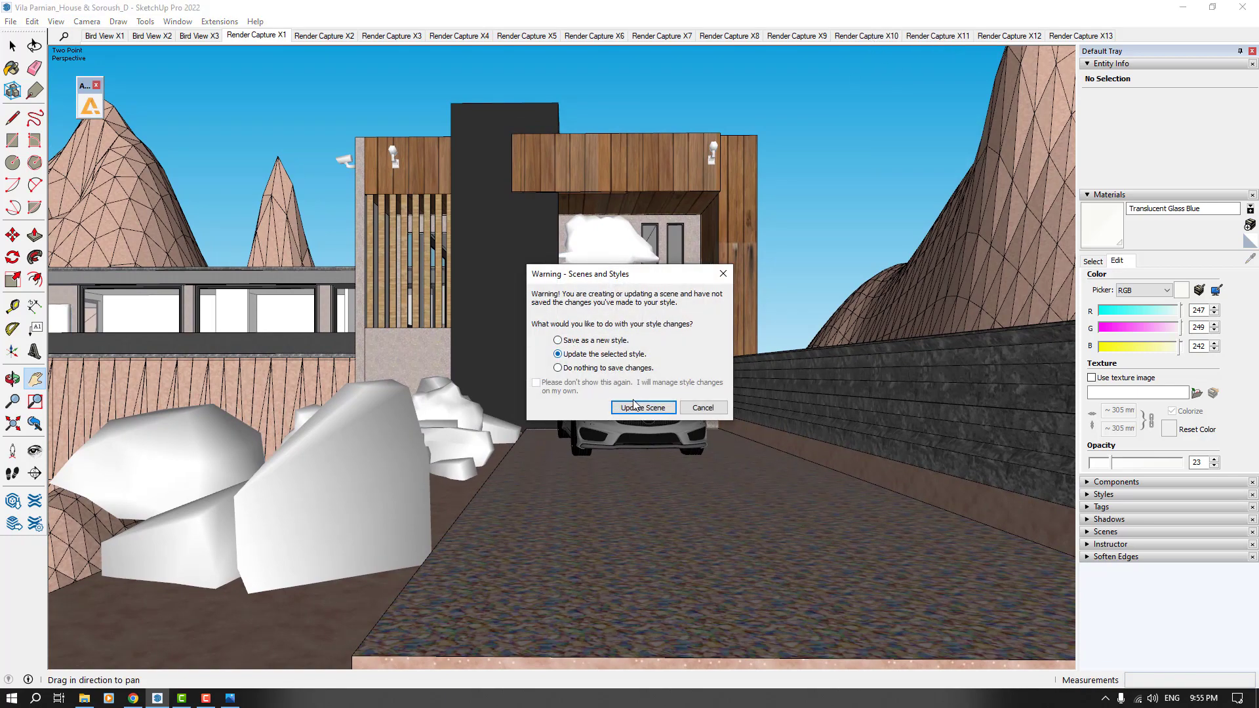
pyautogui.click(643, 407)
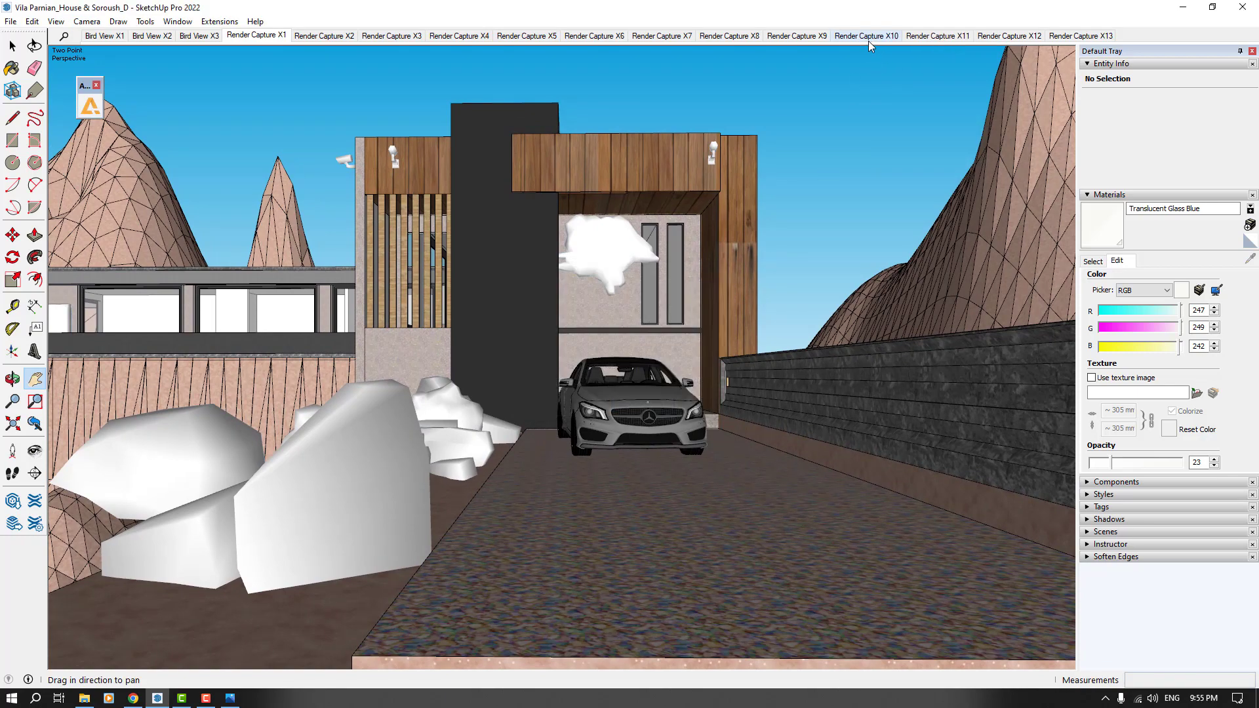
# On the Render Capture X10 scene, expand the Shadows tray and turn shadows on.
pyautogui.click(869, 38)
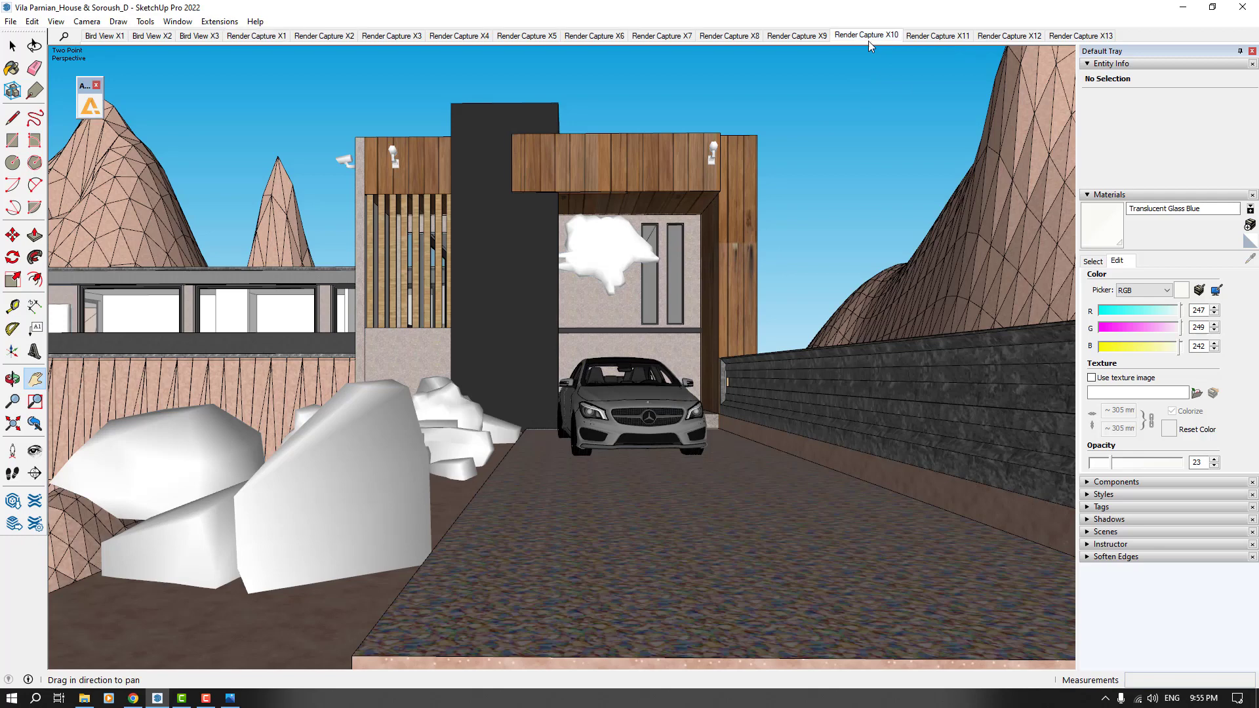
pyautogui.click(1109, 64)
pyautogui.click(1105, 78)
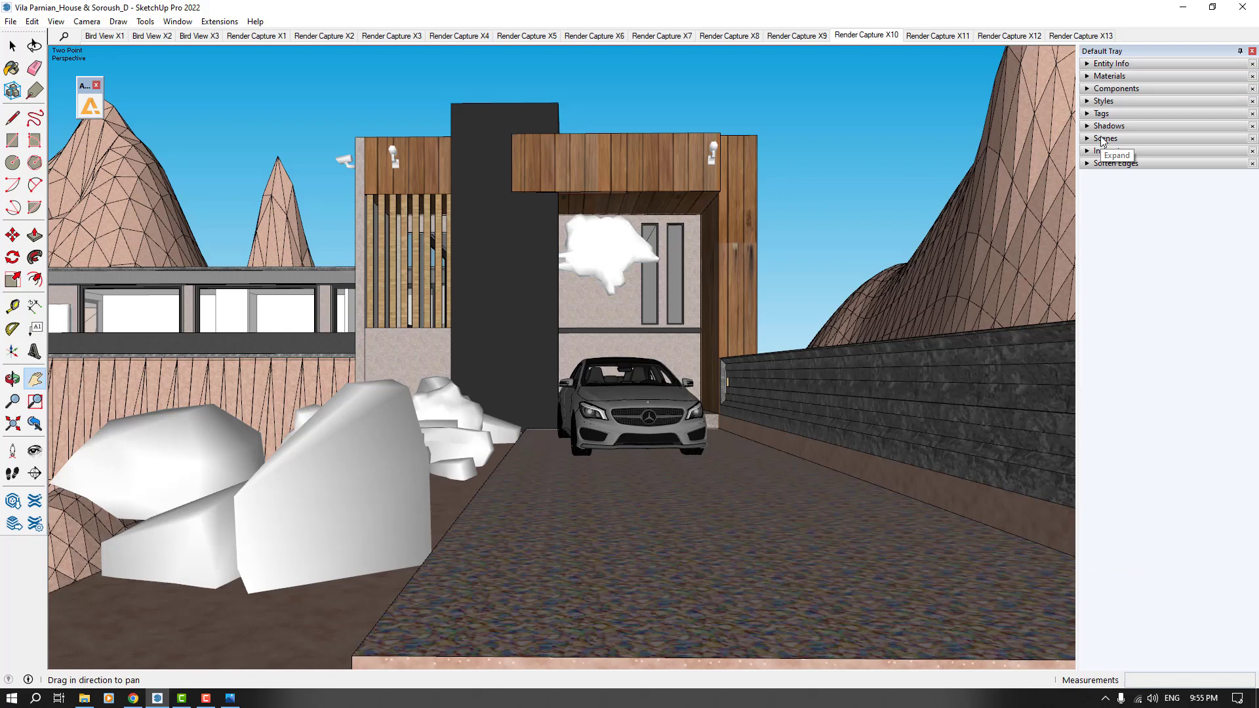
pyautogui.click(1102, 127)
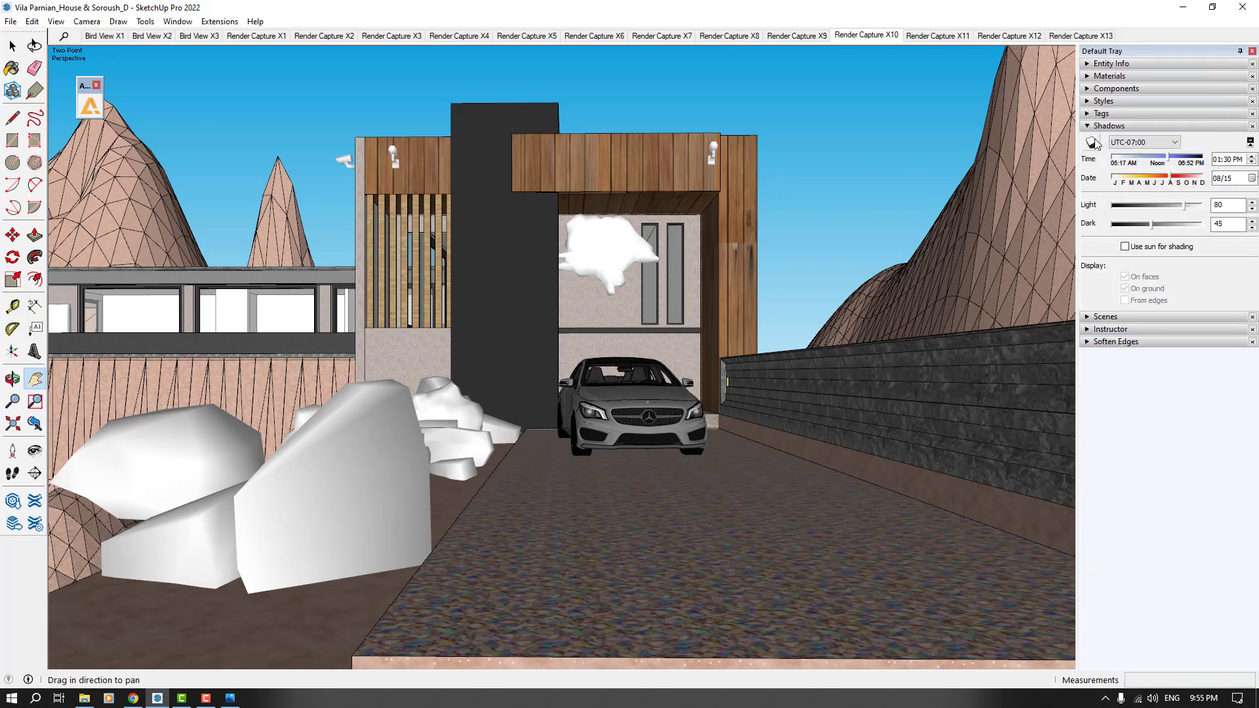
pyautogui.click(1092, 142)
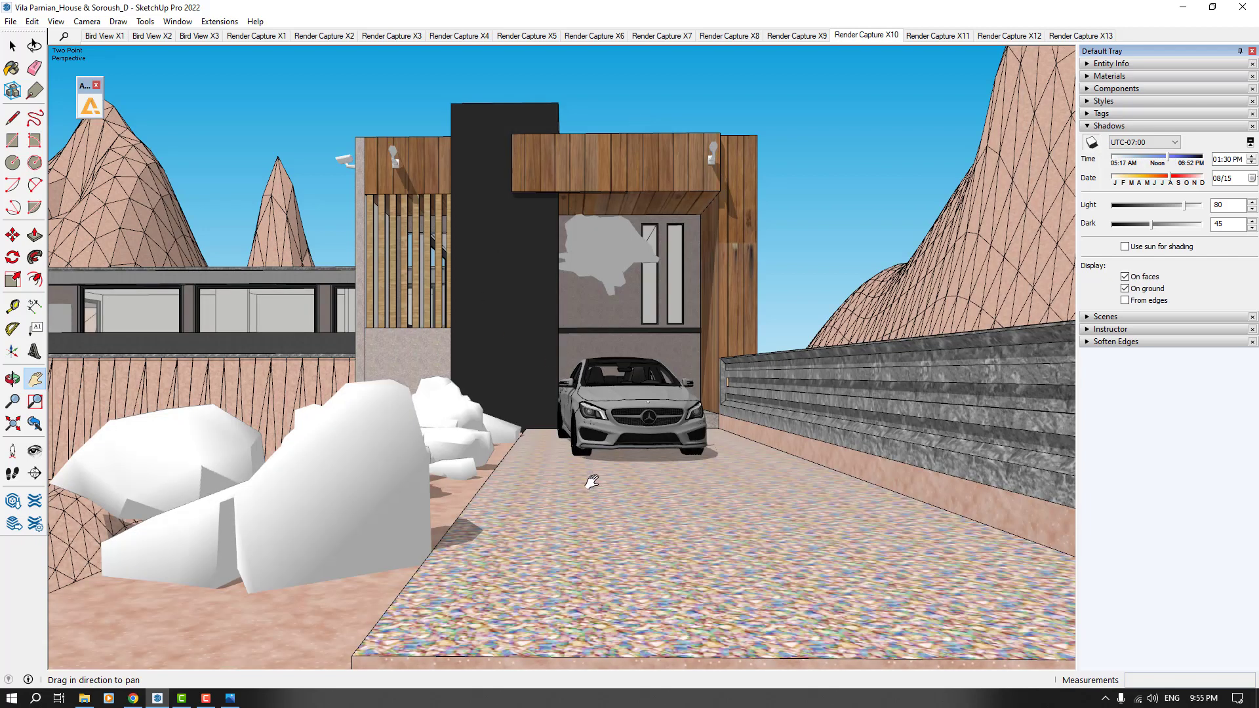
# Set shadow Dark to 60 and Light to 90, and enable Use sun for shading.
pyautogui.doubleClick(1218, 222)
pyautogui.write('60')
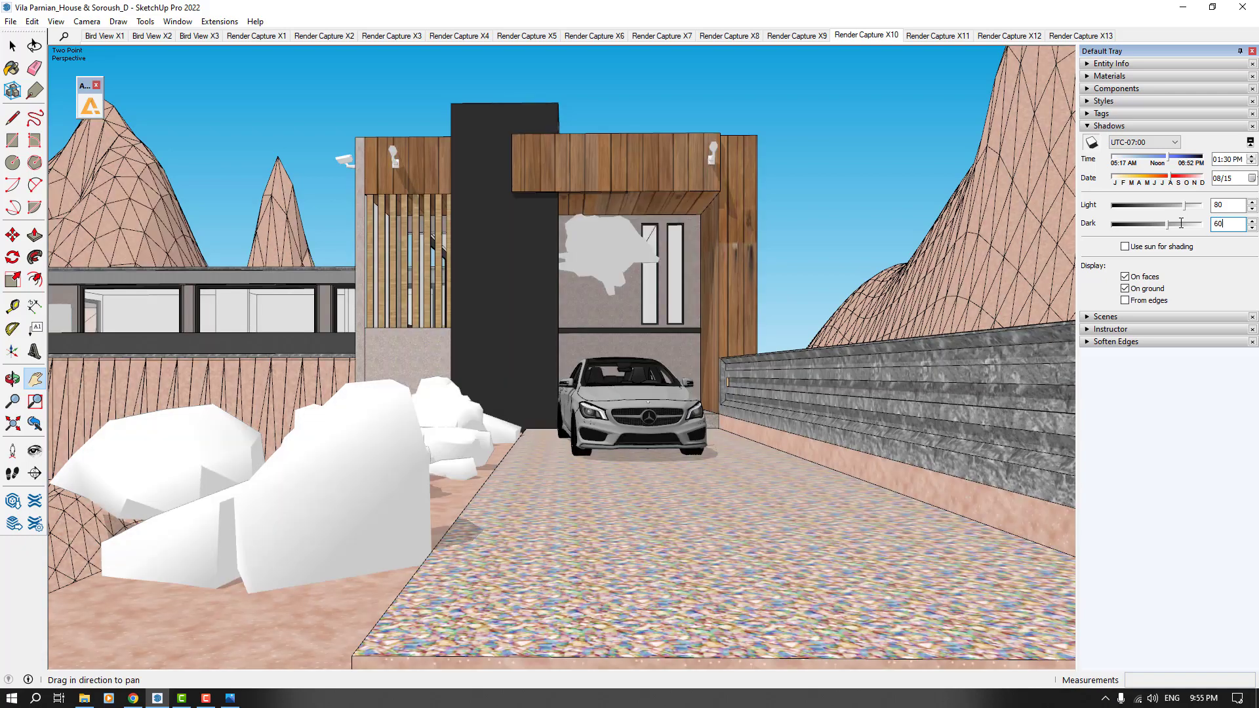
pyautogui.doubleClick(1218, 204)
pyautogui.write('90')
pyautogui.click(1125, 247)
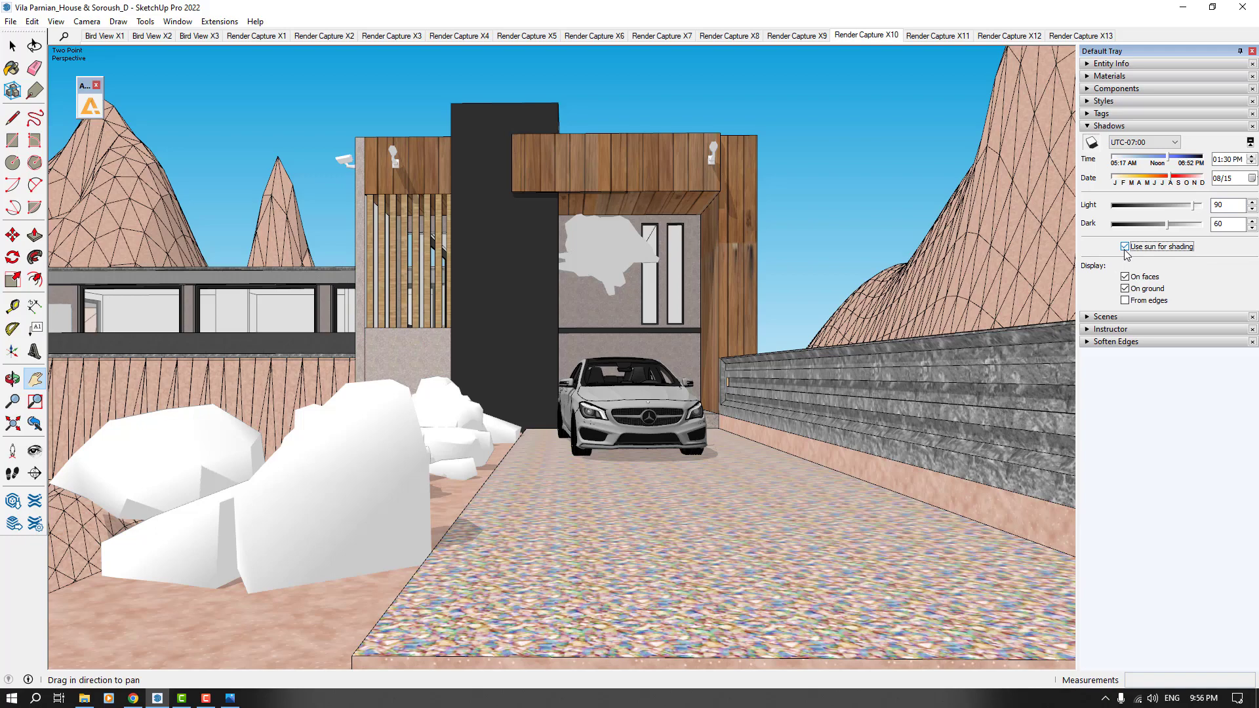
# Reopen the ArkoAI render window on the driveway view and open its Discipline list.
pyautogui.click(86, 109)
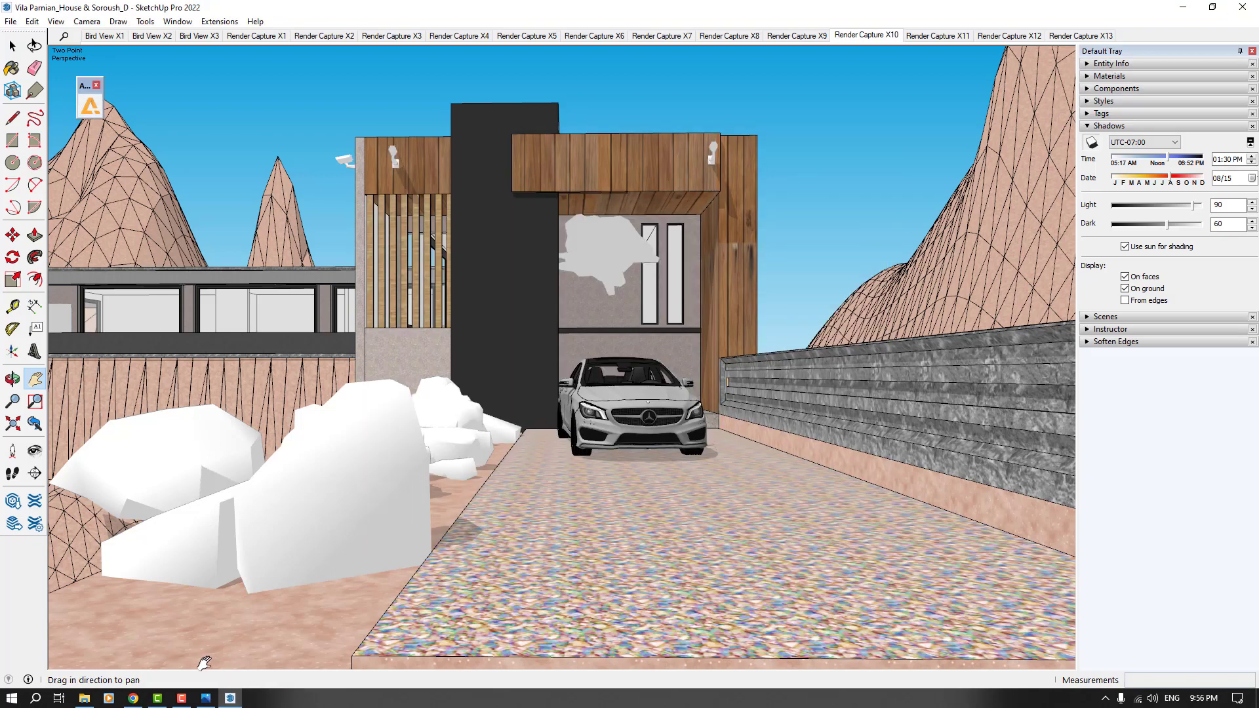
pyautogui.click(90, 105)
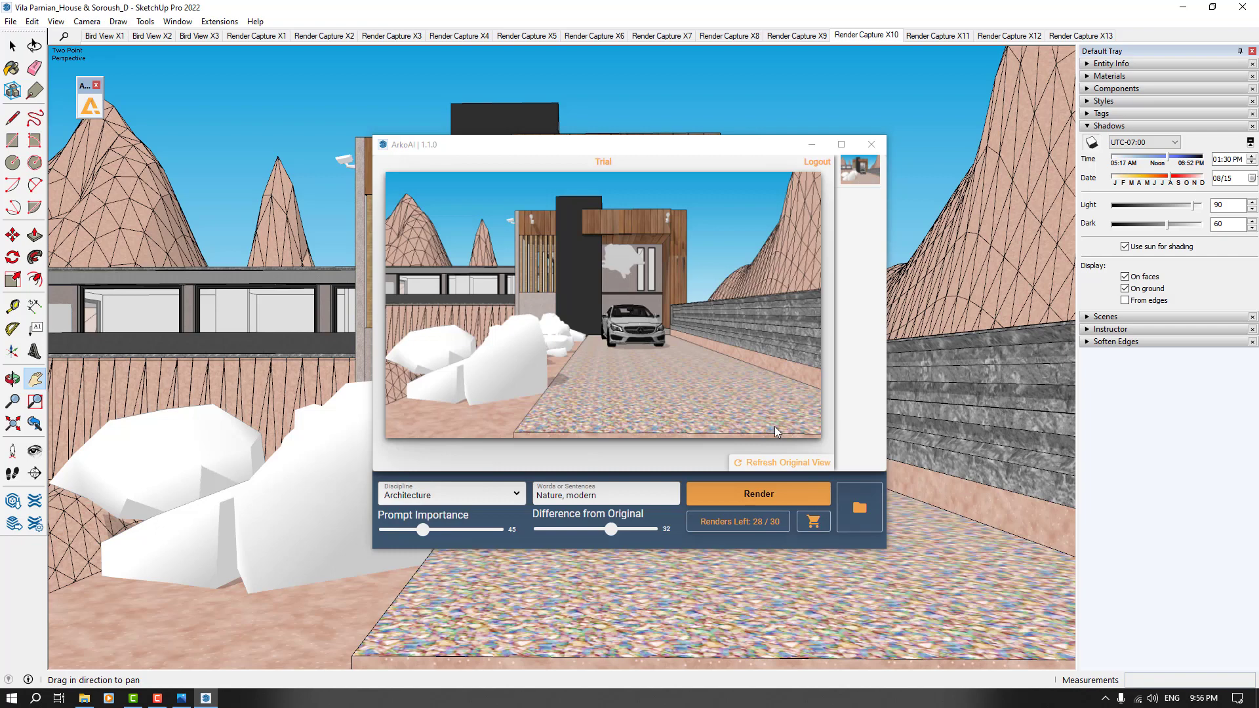
pyautogui.click(473, 487)
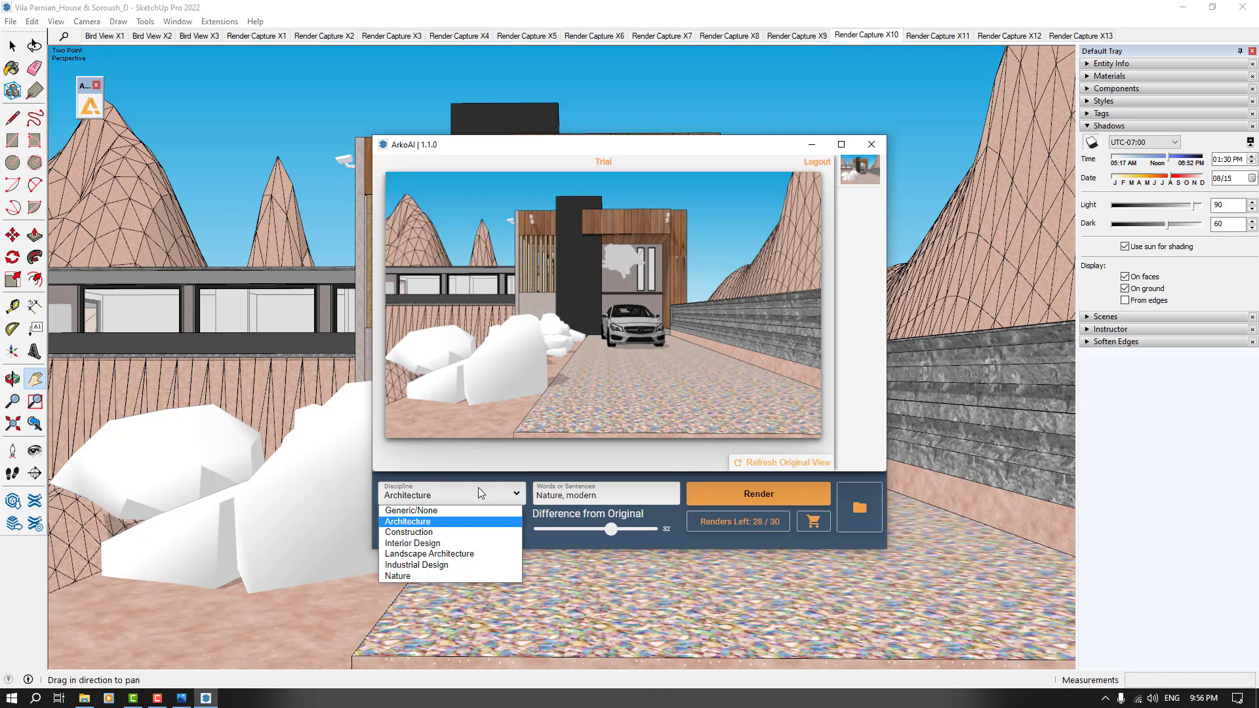
# Render in ArkoAI as Landscape Architecture with prompt 'Rainy' and both sliders at 100.
pyautogui.click(457, 554)
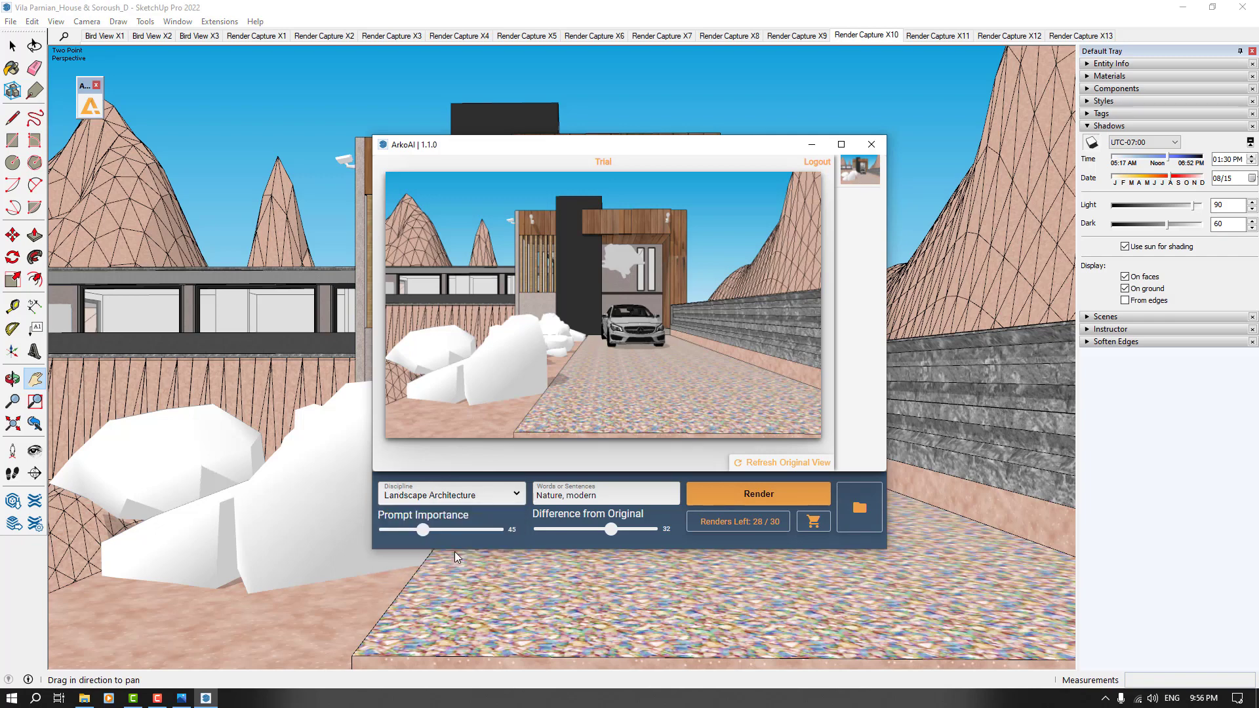
pyautogui.moveTo(423, 533); pyautogui.dragTo(513, 530)
pyautogui.moveTo(604, 530); pyautogui.dragTo(569, 506)
pyautogui.write('Rainy')
pyautogui.click(734, 501)
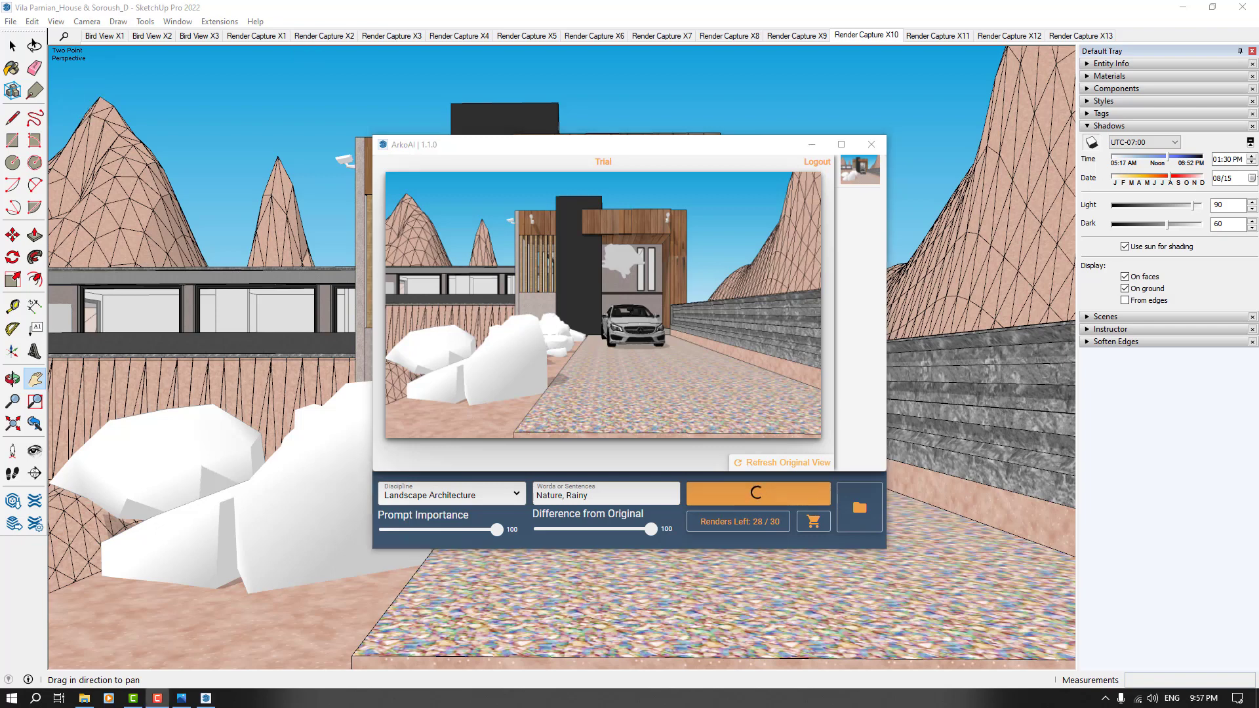
pyautogui.click(181, 699)
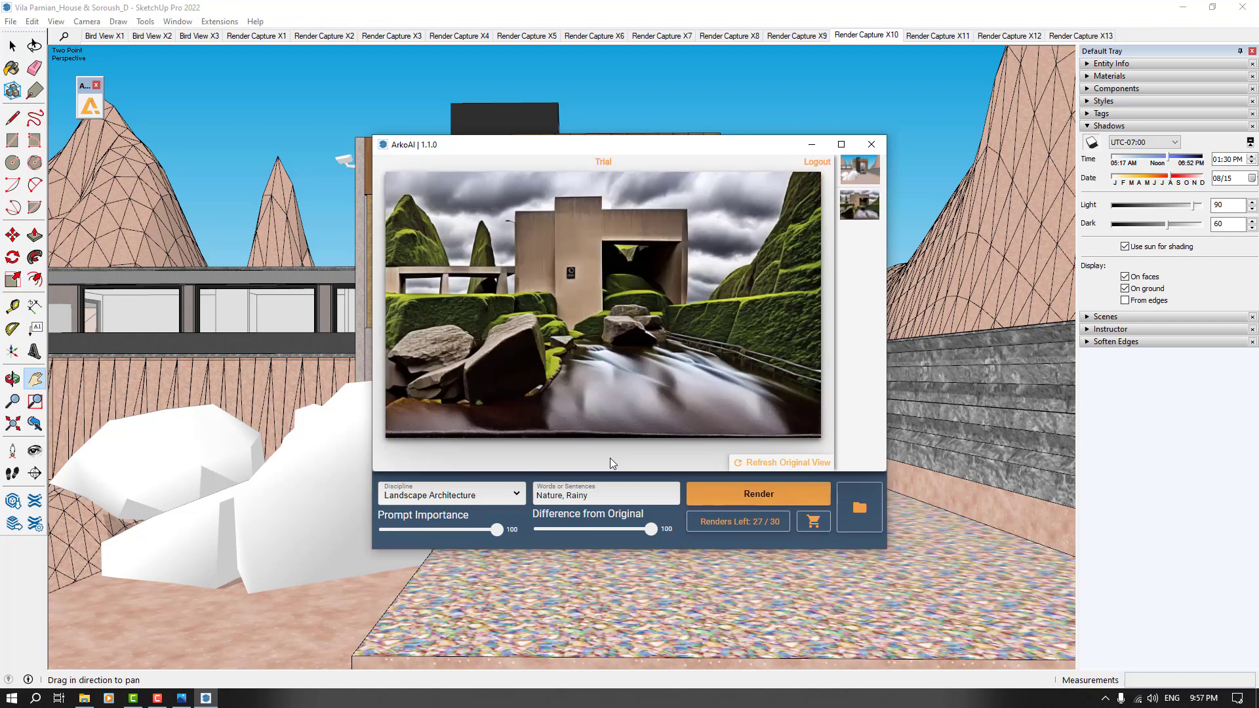
# Lower Difference from Original to about 44 and Prompt Importance to about 41.
pyautogui.click(154, 700)
pyautogui.click(512, 397)
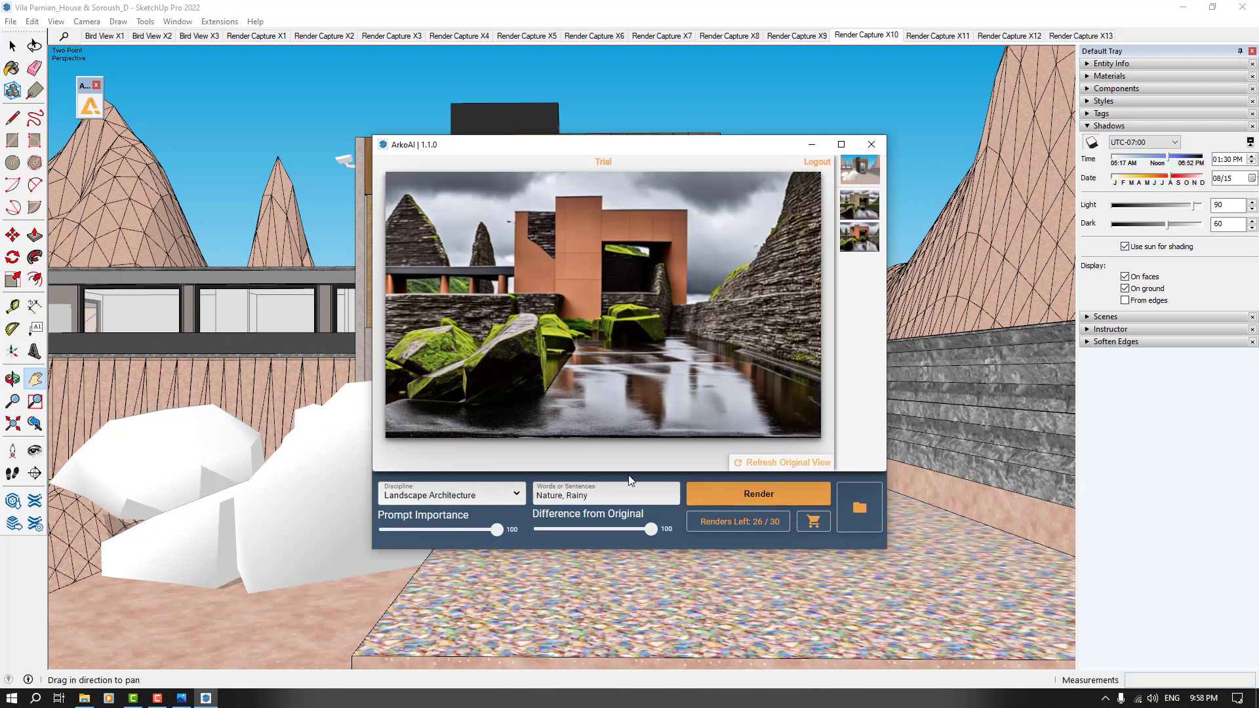
pyautogui.moveTo(650, 529); pyautogui.dragTo(591, 534)
pyautogui.moveTo(496, 530); pyautogui.dragTo(435, 537)
# Render as Architecture with the prompt words changed to 'Rain'.
pyautogui.click(468, 502)
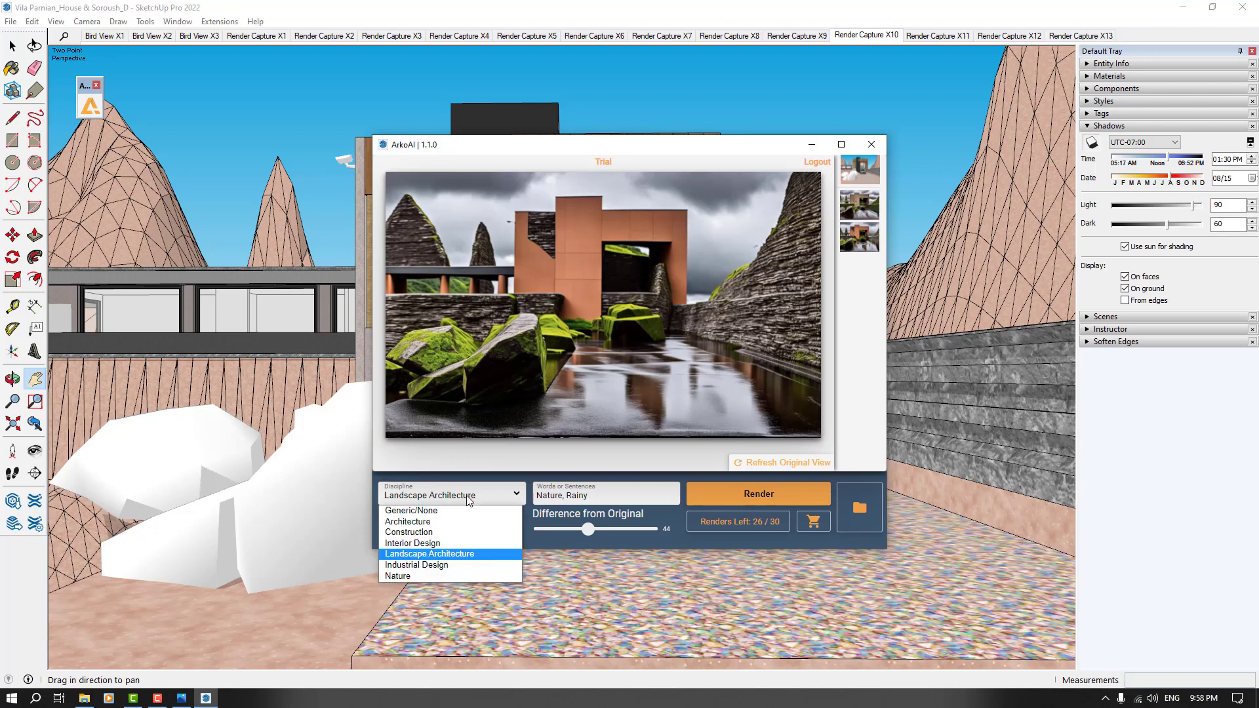
pyautogui.click(410, 521)
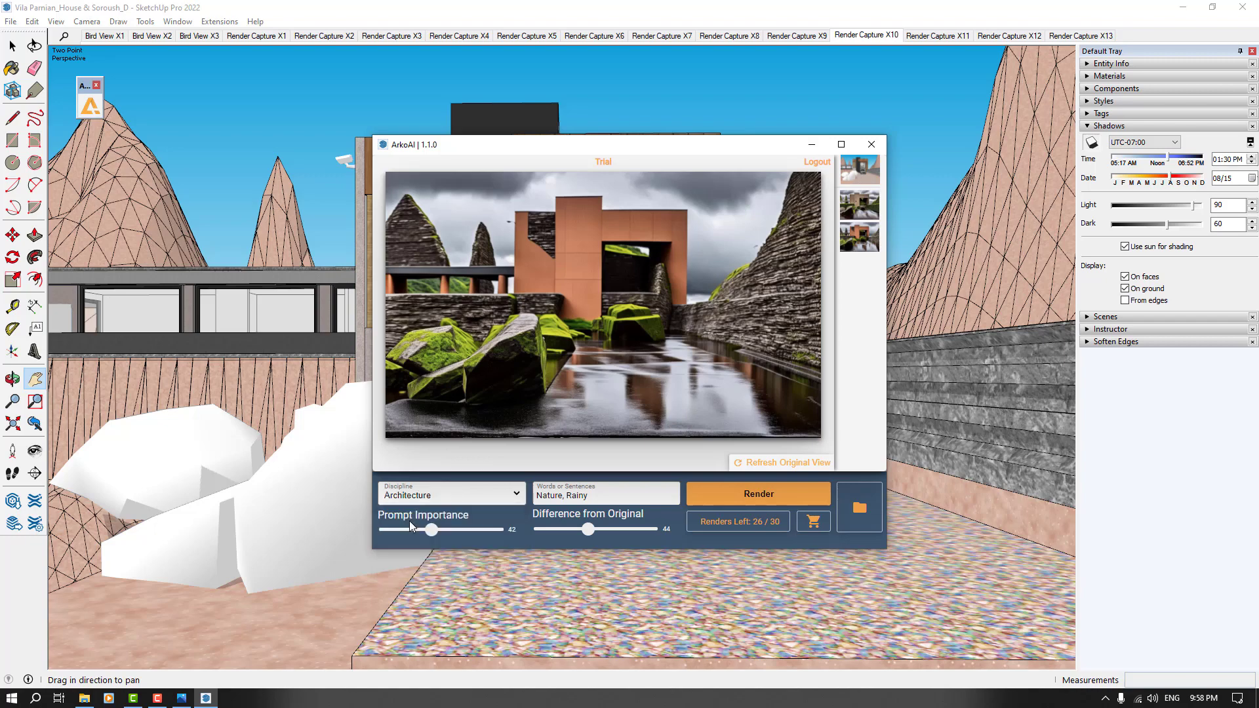
pyautogui.moveTo(589, 497); pyautogui.dragTo(516, 505)
pyautogui.write('Rain')
pyautogui.click(751, 504)
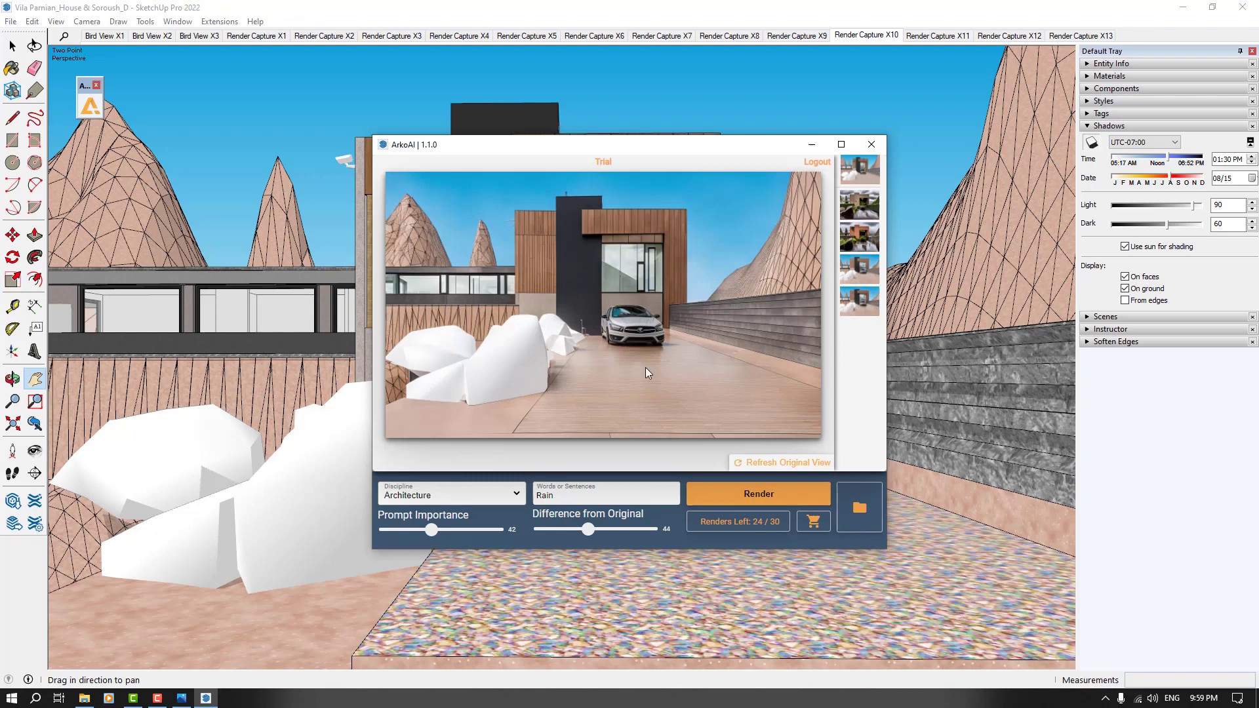
# Open the newest ArkoAI render from its saved folder and snap it to the right half.
pyautogui.click(858, 507)
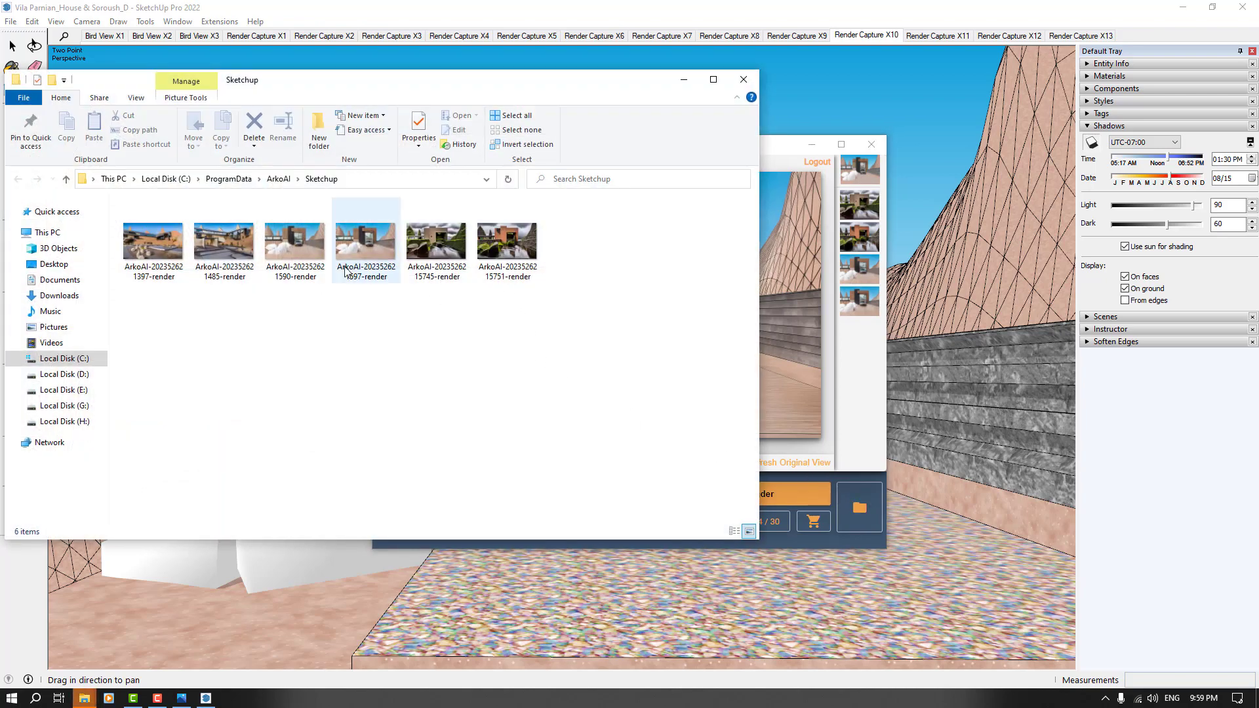
pyautogui.doubleClick(303, 263)
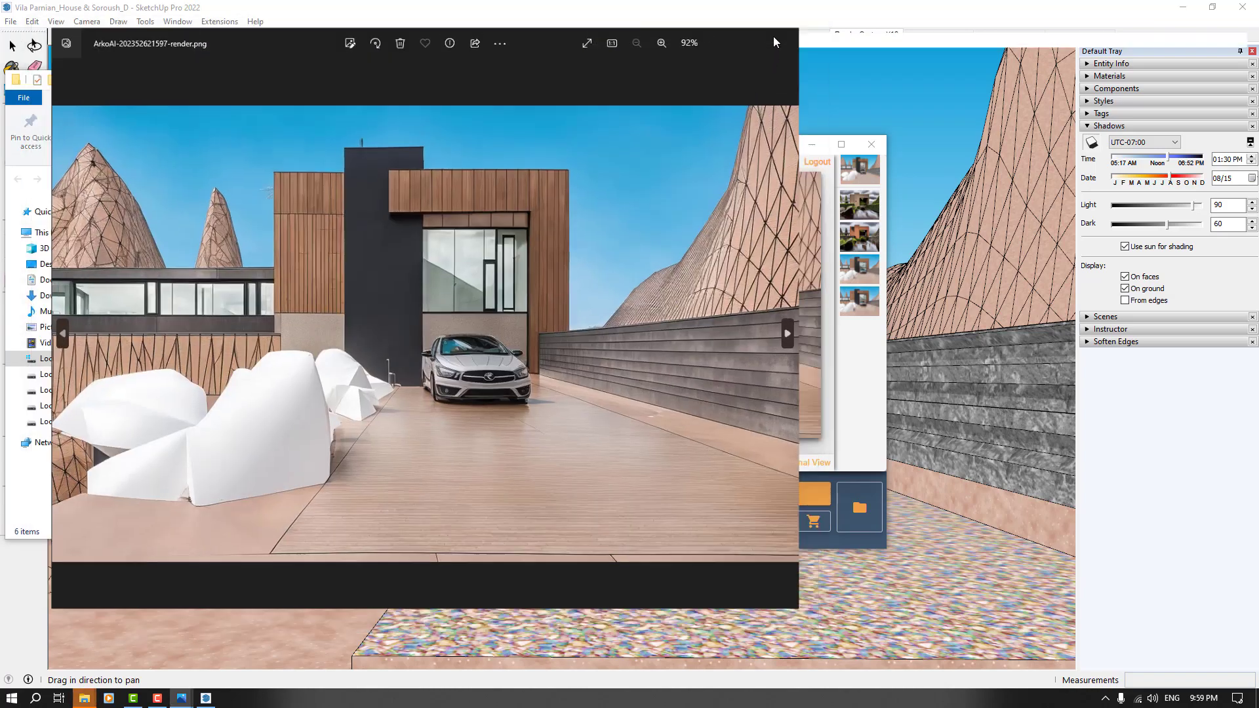
pyautogui.click(773, 36)
pyautogui.press('super+Right')
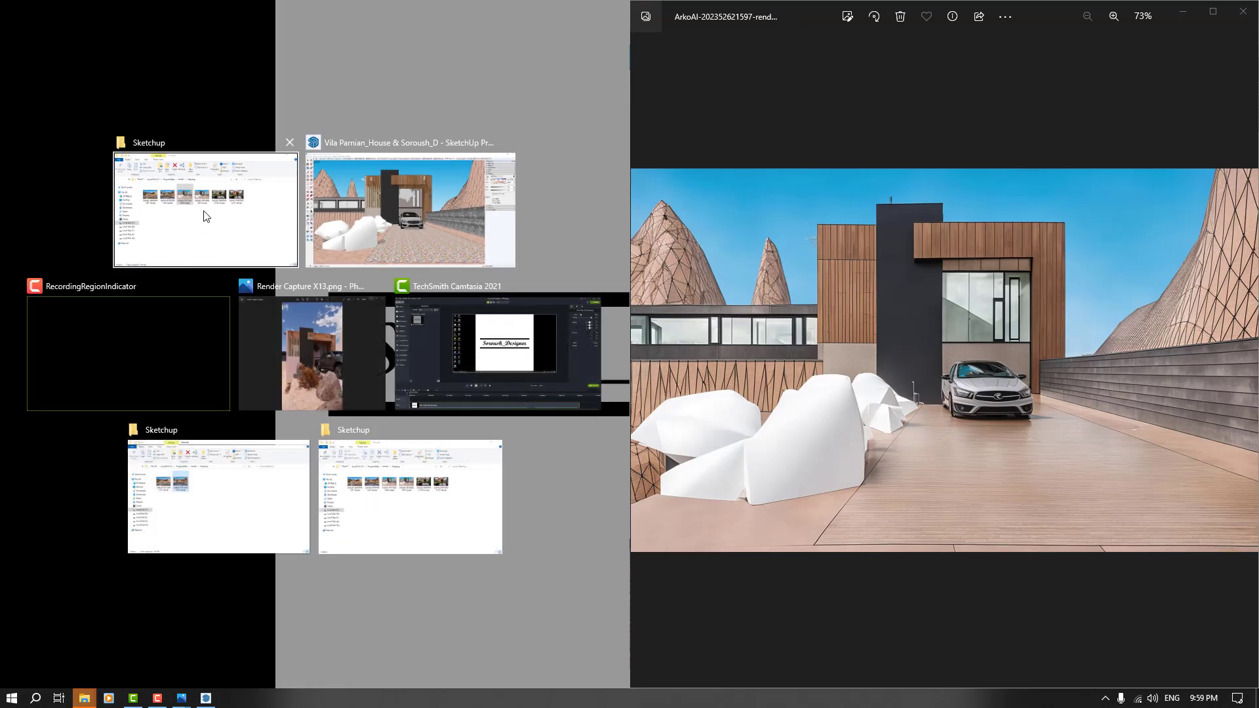
# Place Enscape's Render Capture X13 on the left half beside the ArkoAI render.
pyautogui.click(308, 388)
pyautogui.scroll(-2, 397, 378)
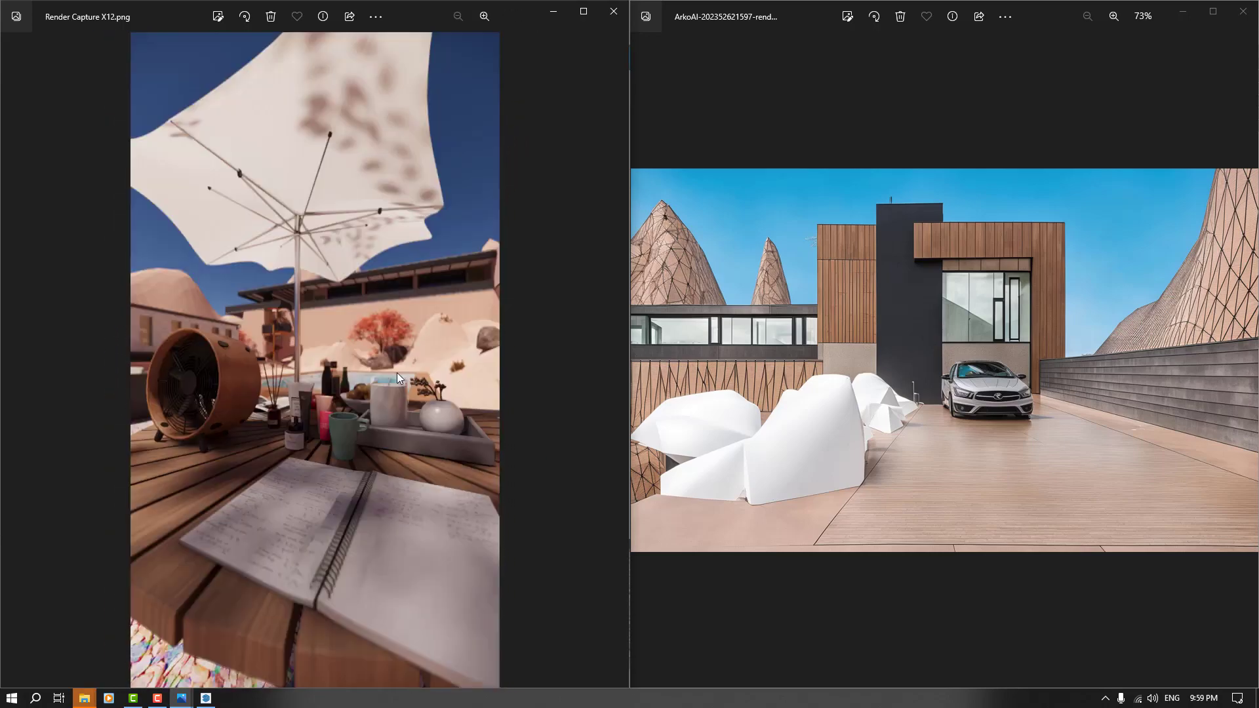
pyautogui.scroll(2, 397, 378)
pyautogui.scroll(-1, 894, 450)
pyautogui.scroll(1, 950, 421)
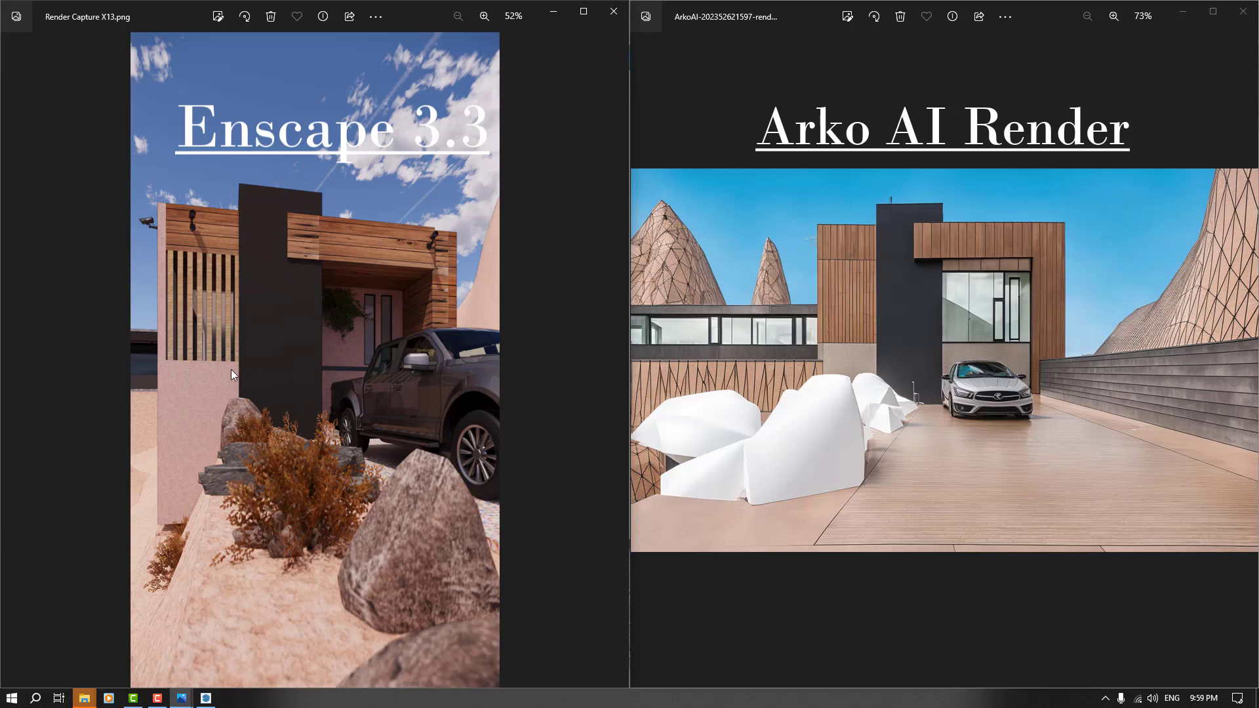
# Maximize the ArkoAI render and zoom in on the Mercedes, then back out.
pyautogui.click(1221, 12)
pyautogui.scroll(5, 648, 375)
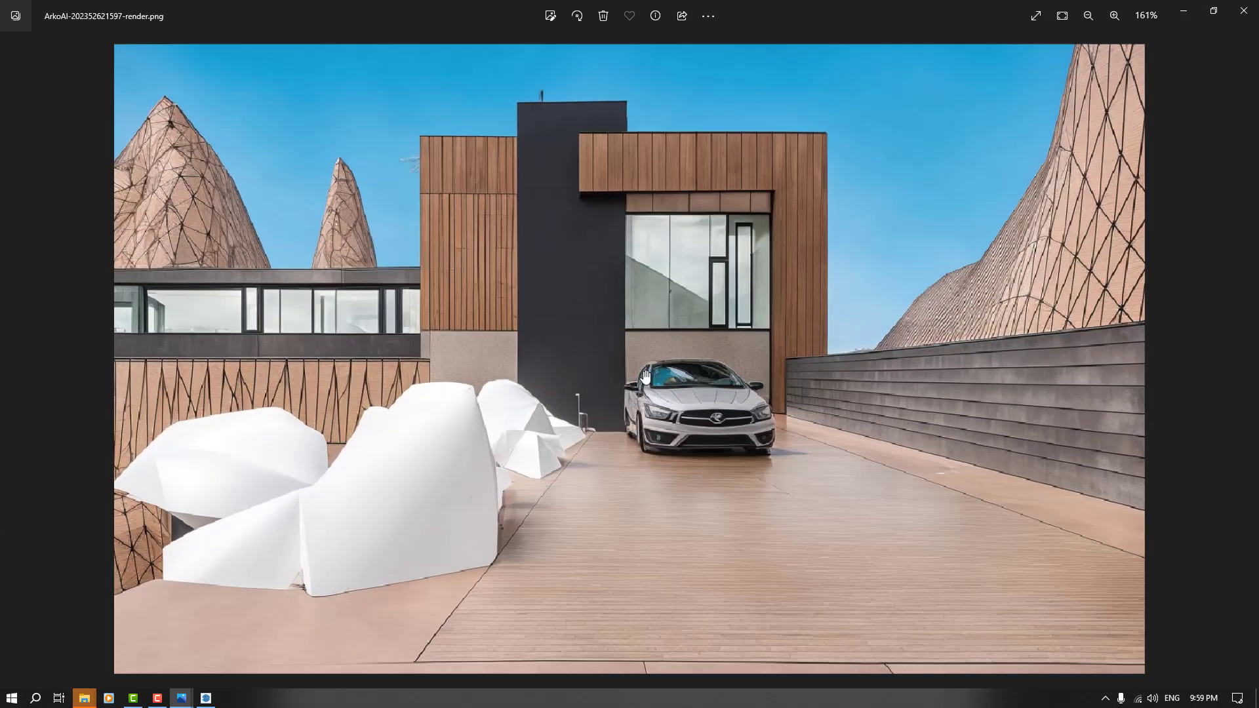
pyautogui.scroll(1, 658, 443)
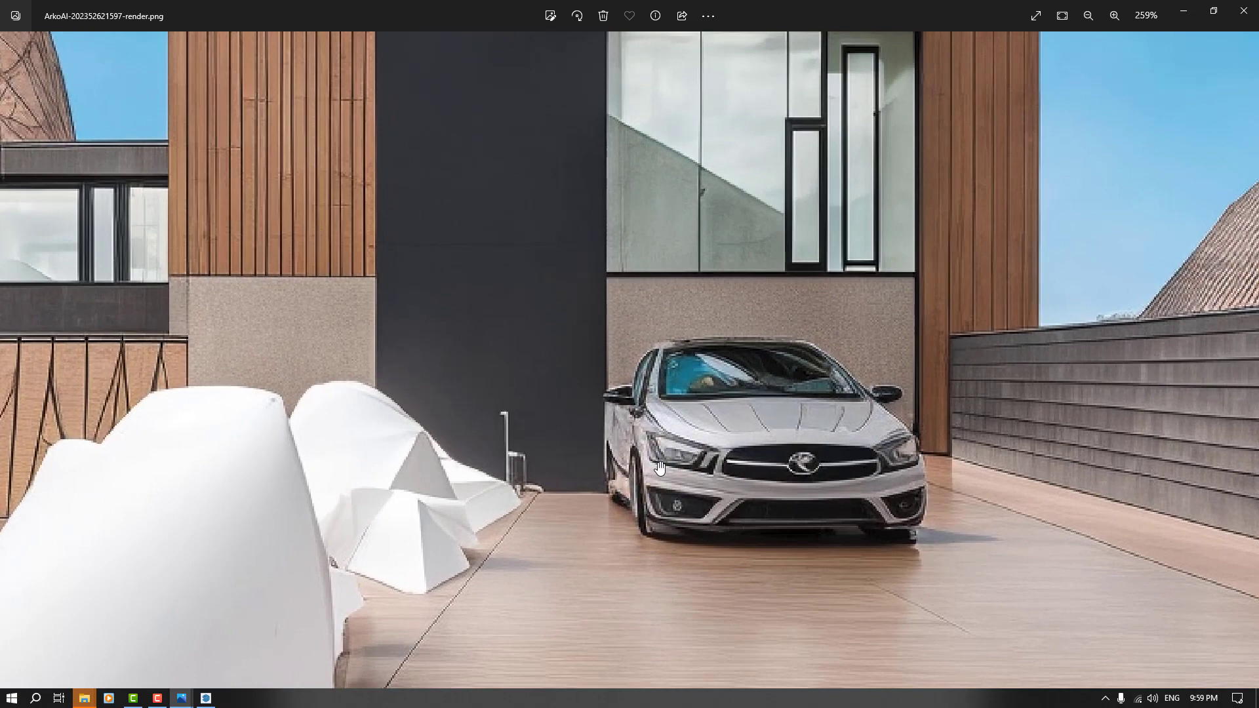
pyautogui.scroll(-3, 660, 467)
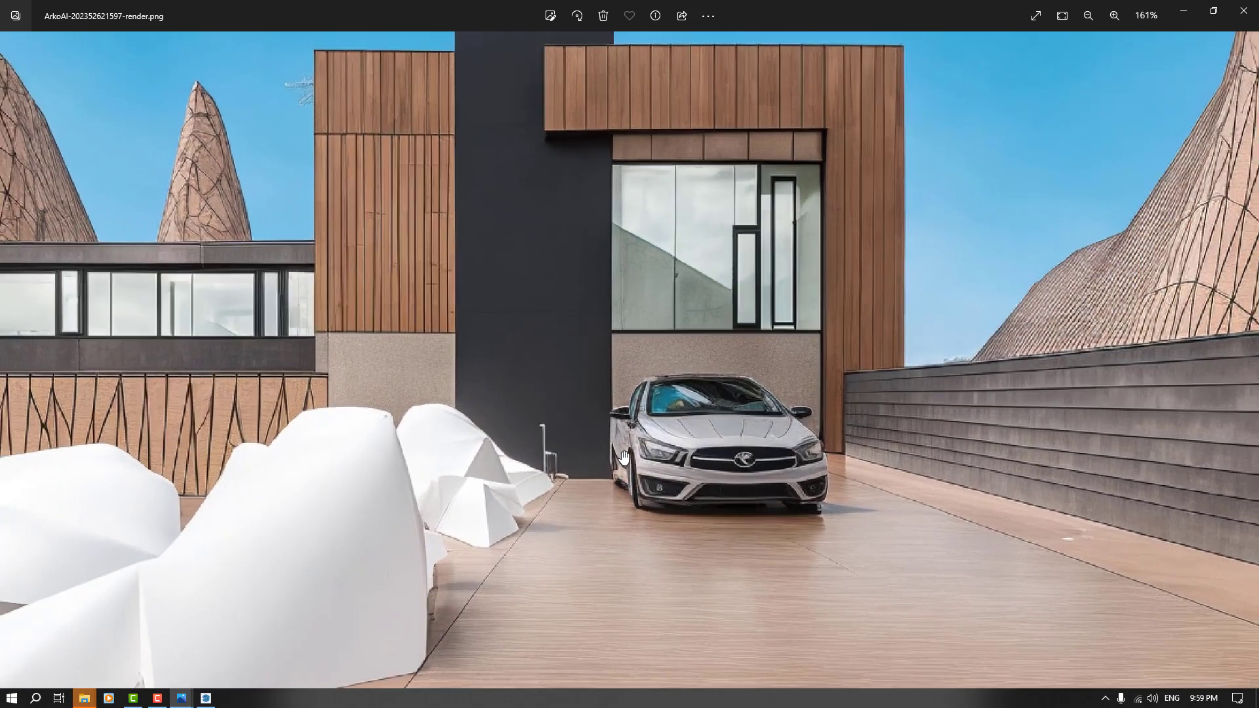
pyautogui.scroll(-3, 622, 455)
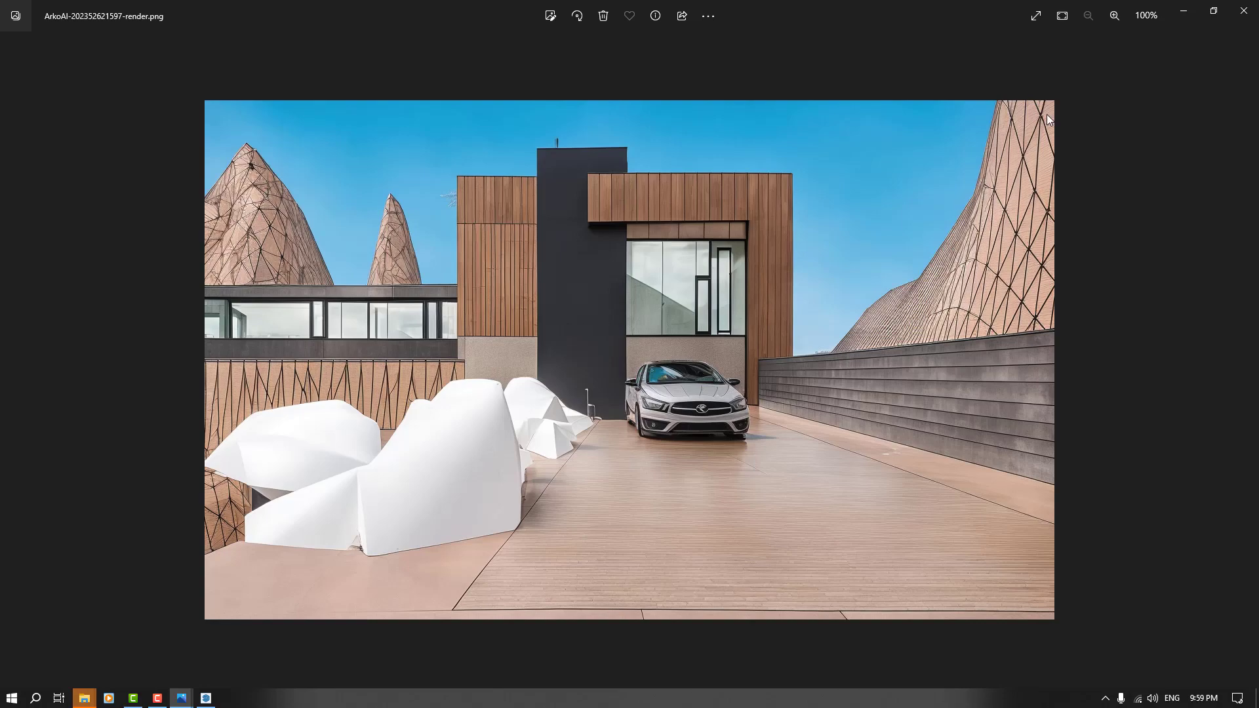
# Minimize both Photos windows and File Explorer to return to SketchUp and ArkoAI.
pyautogui.click(1183, 17)
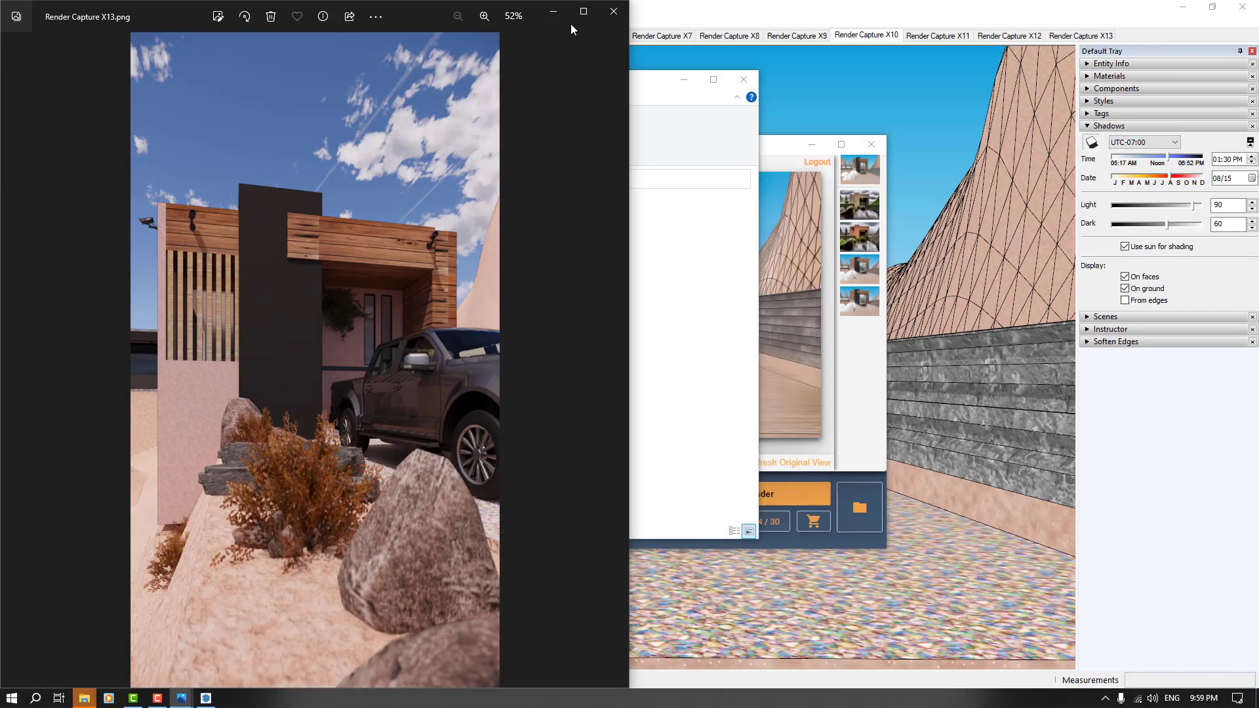
pyautogui.click(555, 12)
pyautogui.click(683, 79)
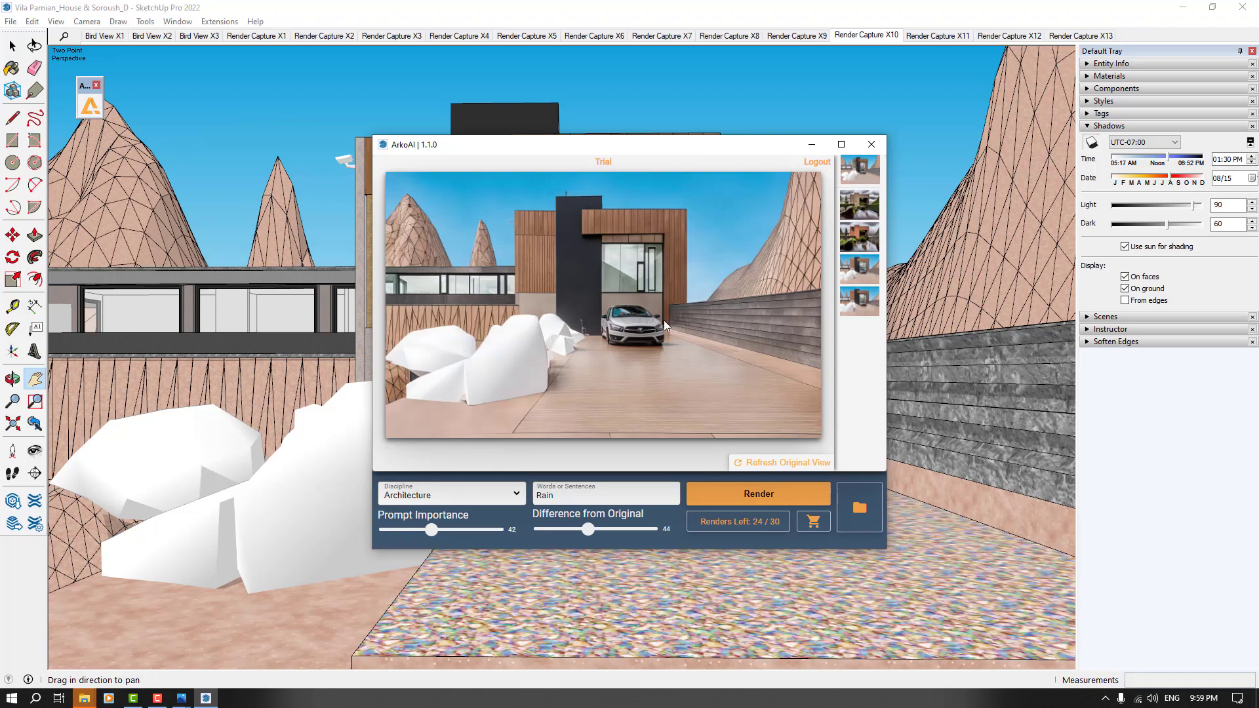
# Close ArkoAI and orbit and zoom to a close front view of the Mercedes.
pyautogui.click(883, 147)
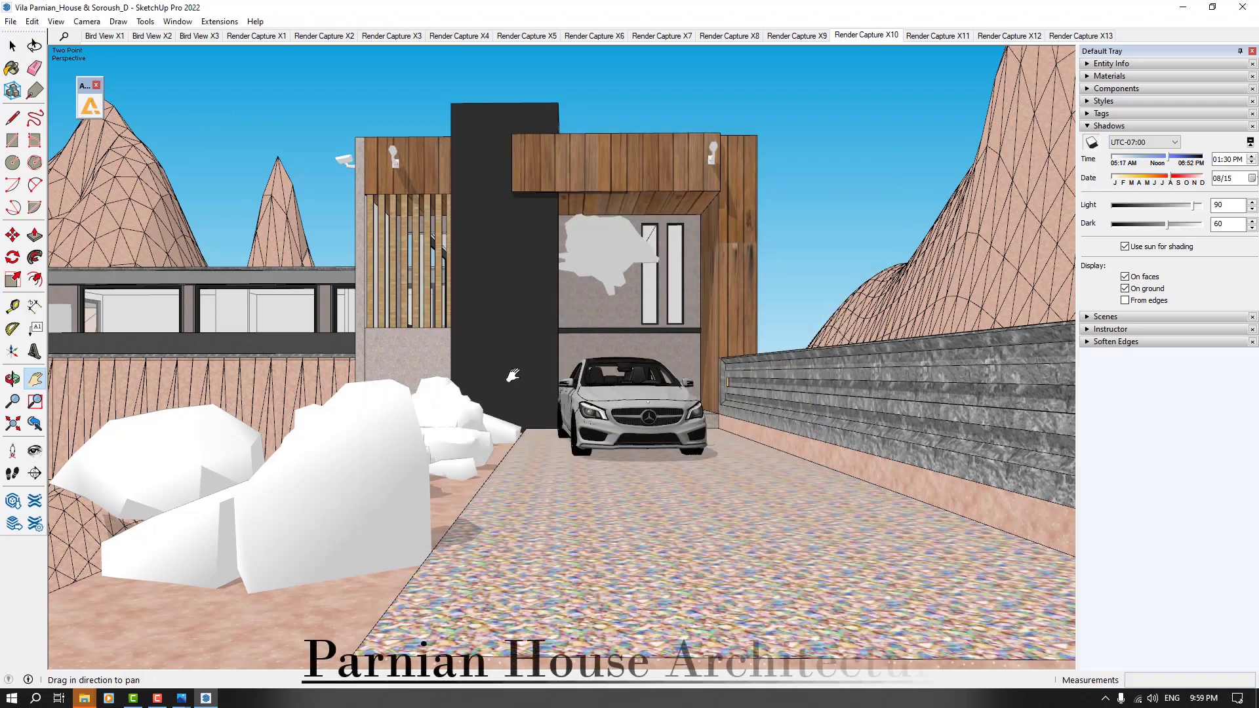
pyautogui.moveTo(883, 148); pyautogui.dragTo(787, 262, button='middle')
pyautogui.moveTo(623, 387)
pyautogui.mouseDown(button='middle')
pyautogui.moveTo(676, 439)
pyautogui.moveTo(552, 417)
pyautogui.mouseUp(button='middle')
pyautogui.scroll(5, 676, 427)
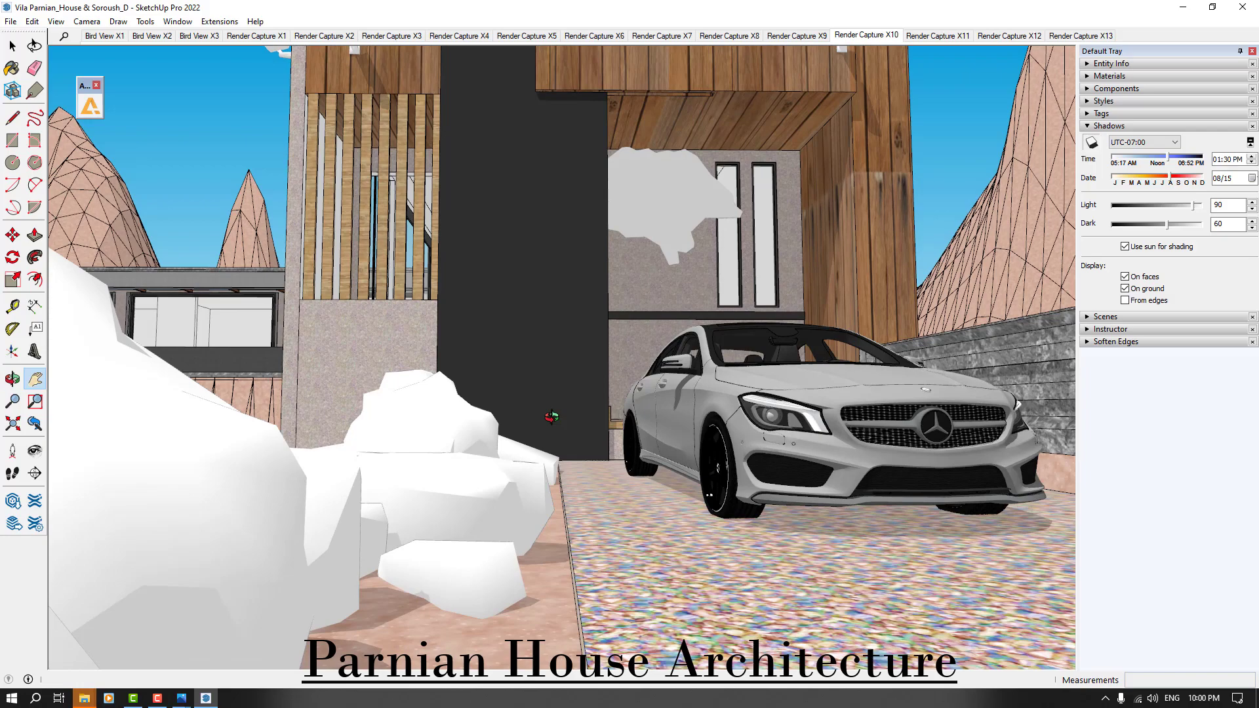
pyautogui.moveTo(657, 425); pyautogui.dragTo(423, 434, button='middle')
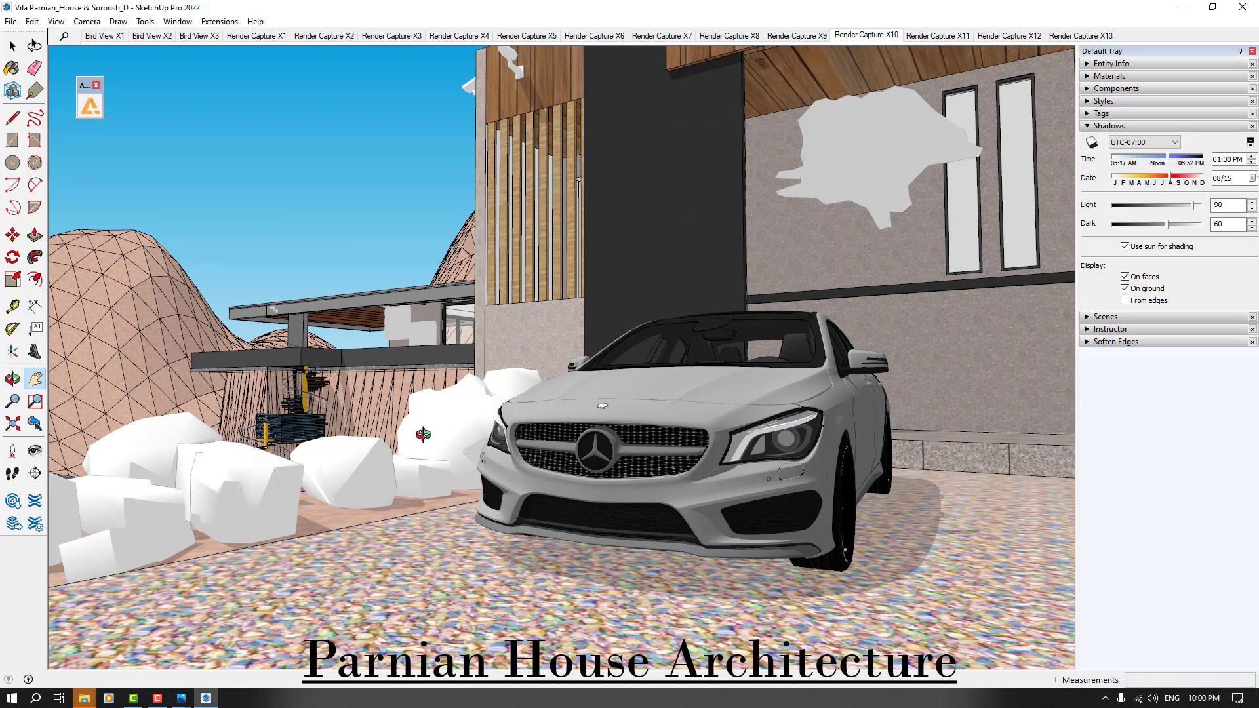
# Bring the full-screen ArkoAI wood-deck Mercedes render back up in Photos.
pyautogui.click(182, 698)
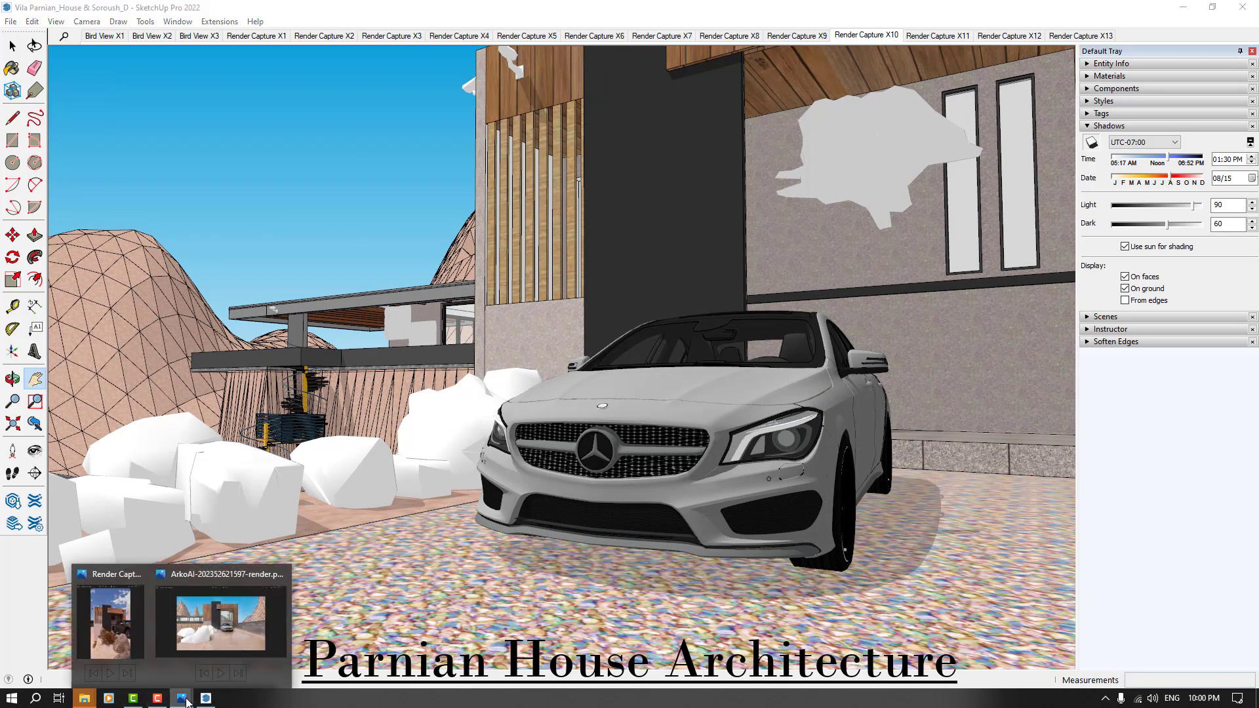
pyautogui.click(207, 630)
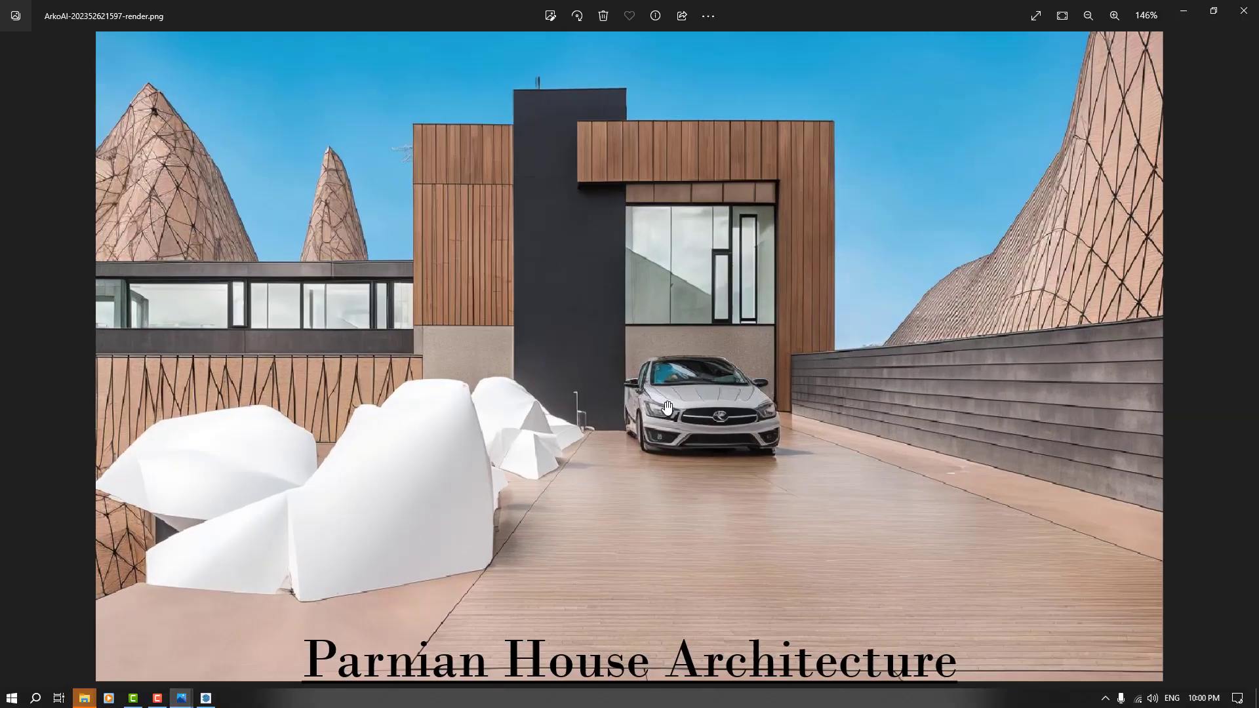